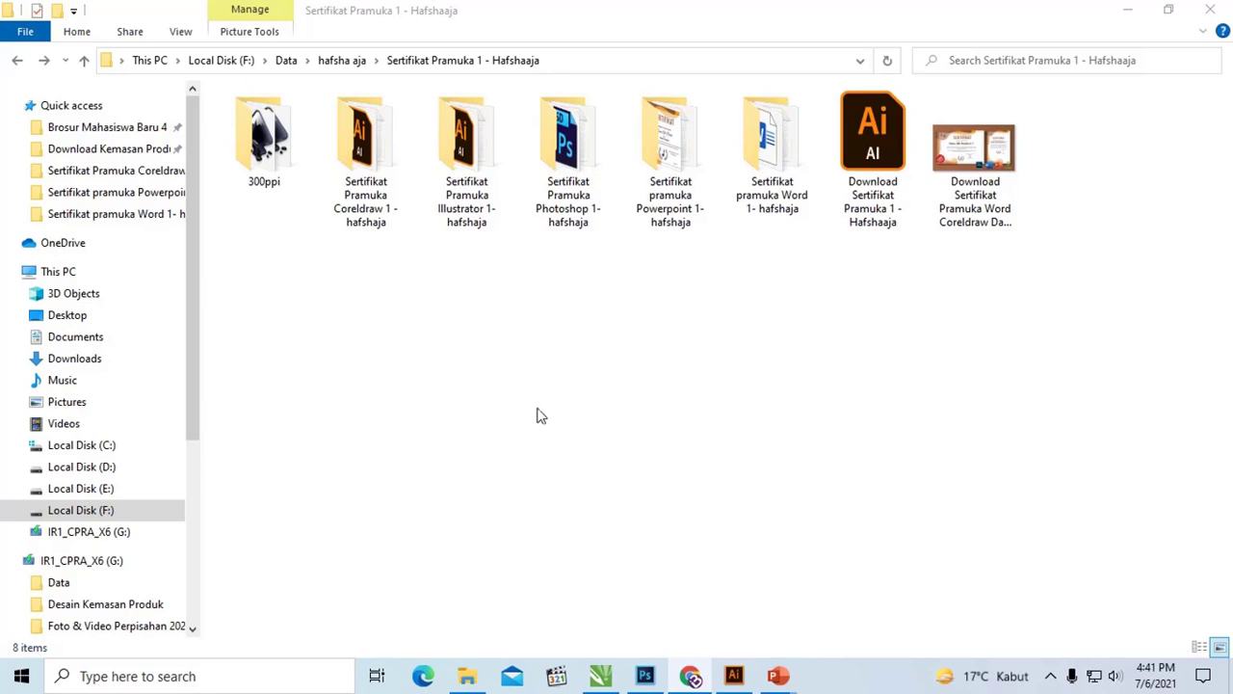
Step: Select in turn the CorelDRAW, Illustrator, Photoshop, PowerPoint and Word template folders
click(375, 201)
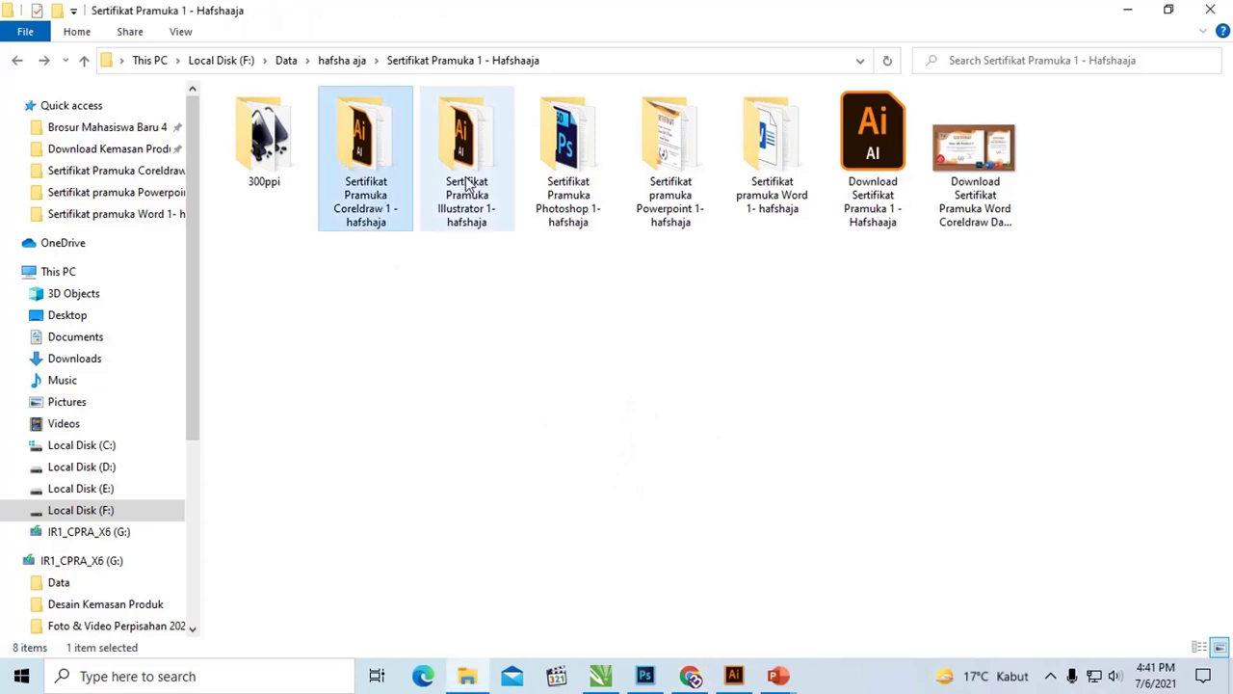
click(470, 183)
click(566, 180)
click(674, 172)
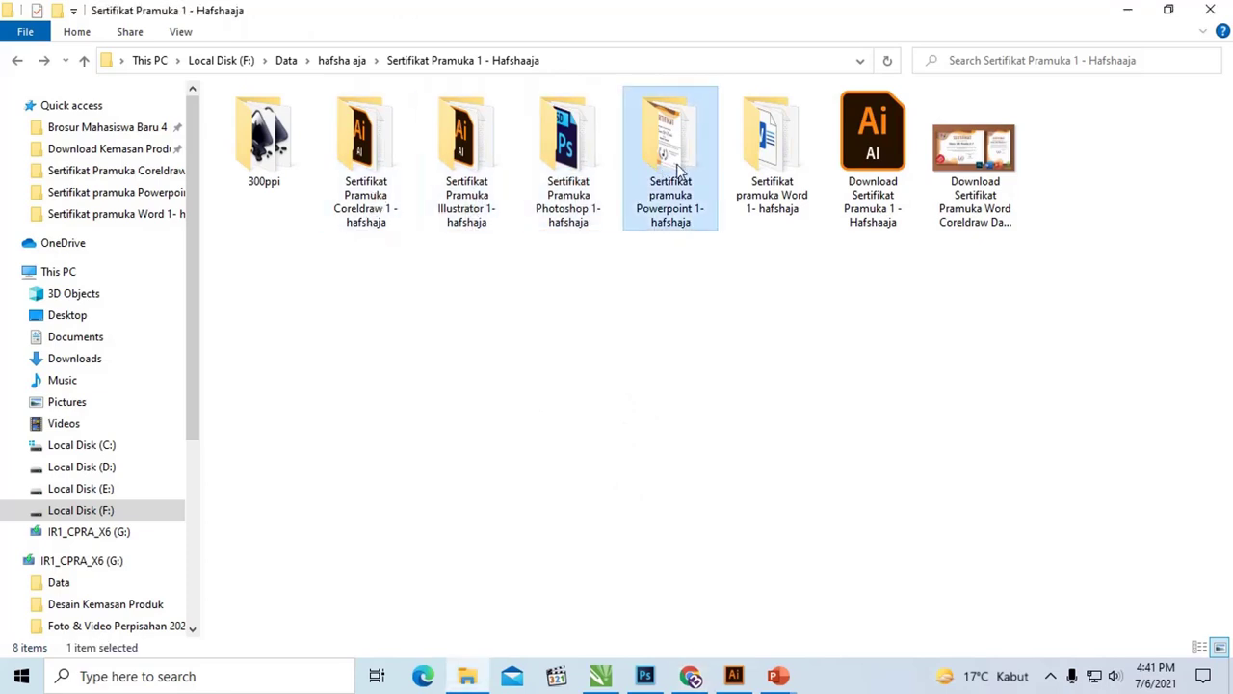
click(766, 154)
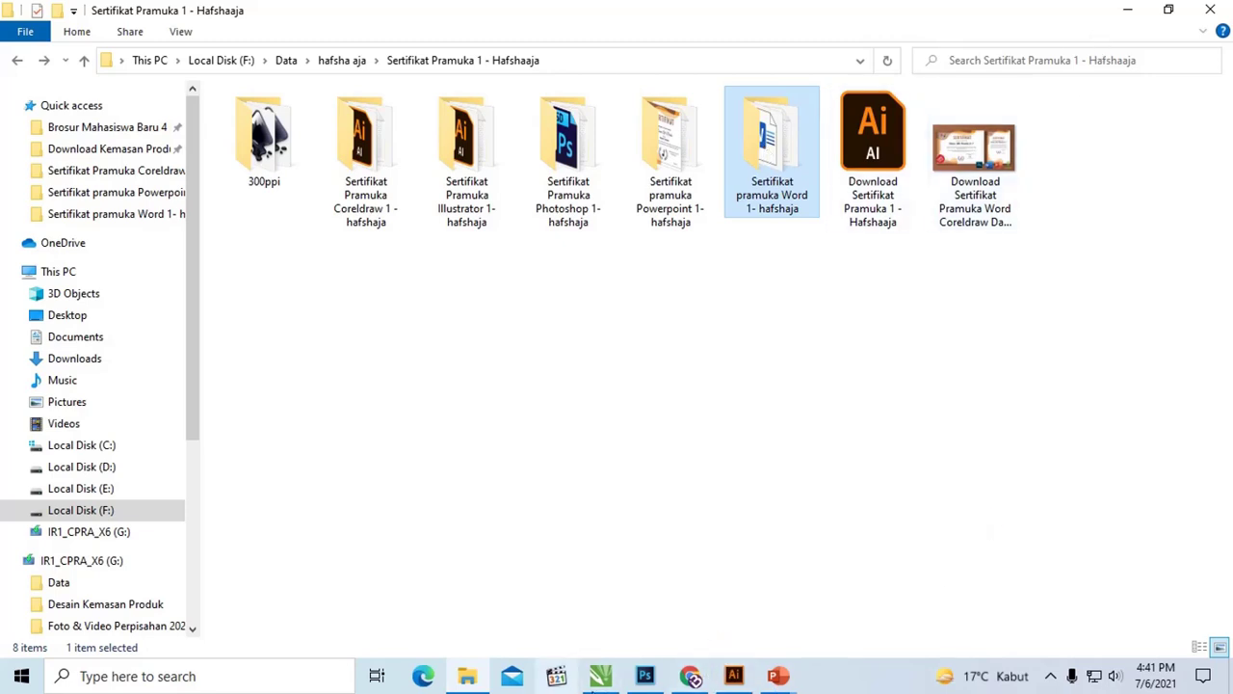
mouse_move(600, 676)
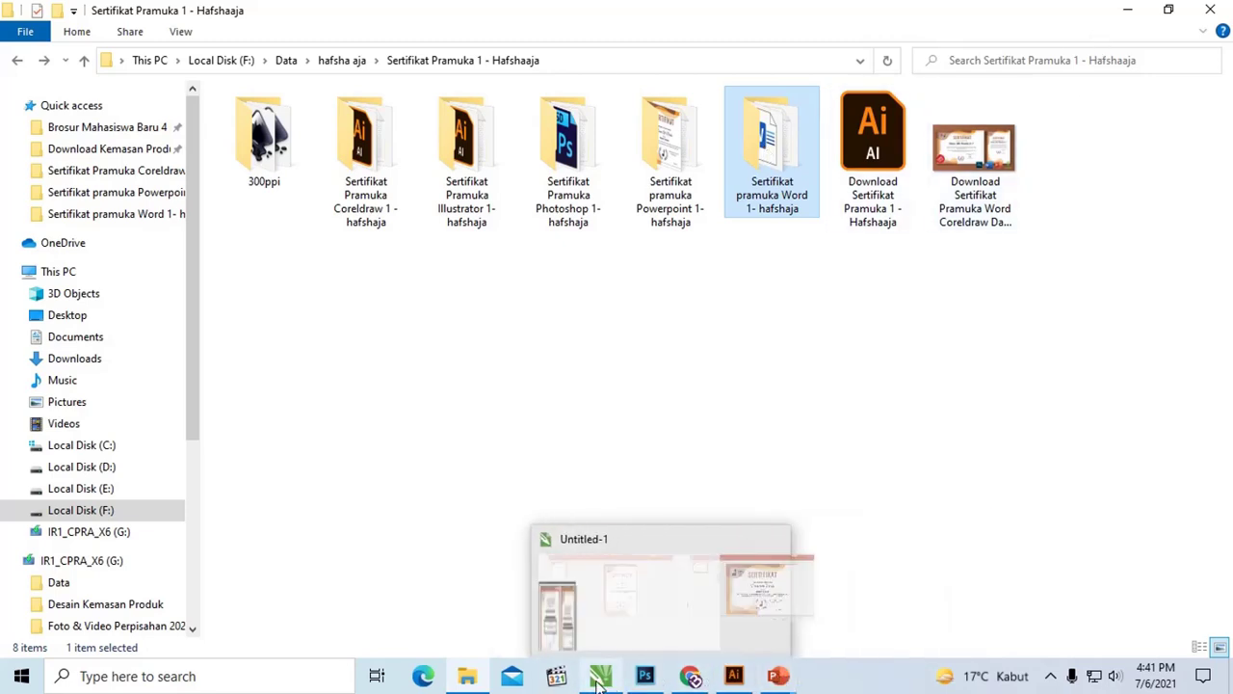
Step: In CorelDRAW, select the landscape certificate's frame group, then view the Illustrator and Photoshop copies
click(620, 679)
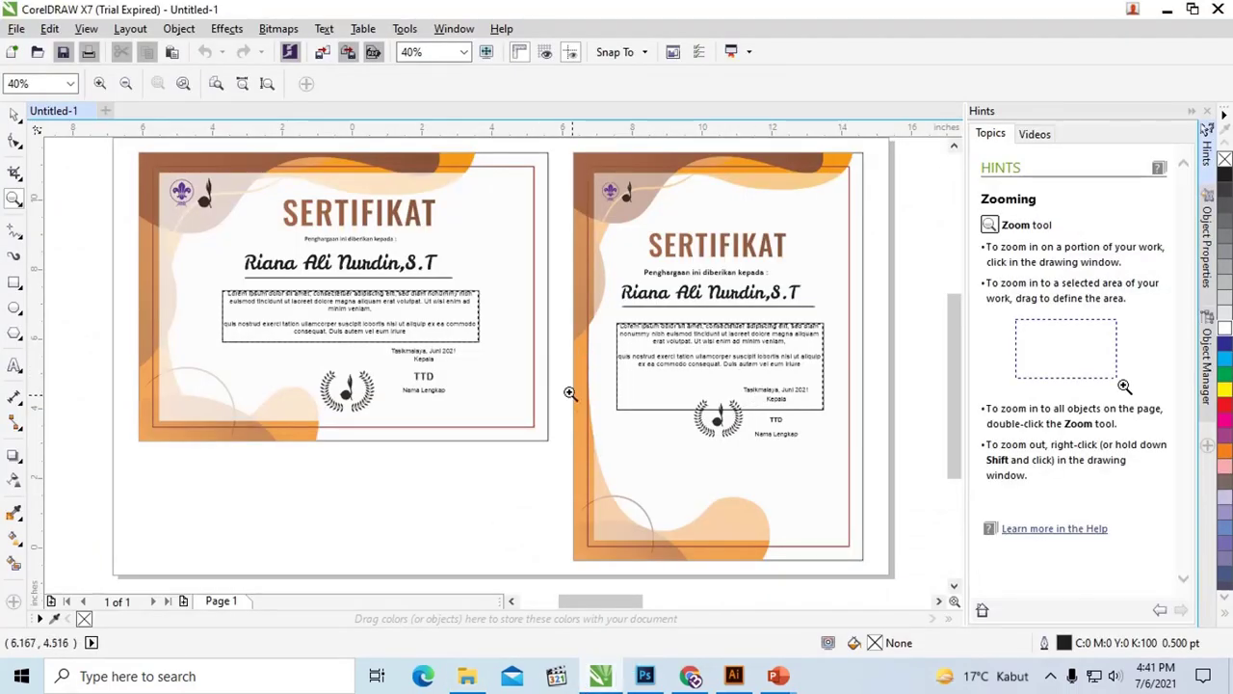
mouse_move(607, 601)
mouse_down()
mouse_move(583, 605)
mouse_move(612, 605)
mouse_up()
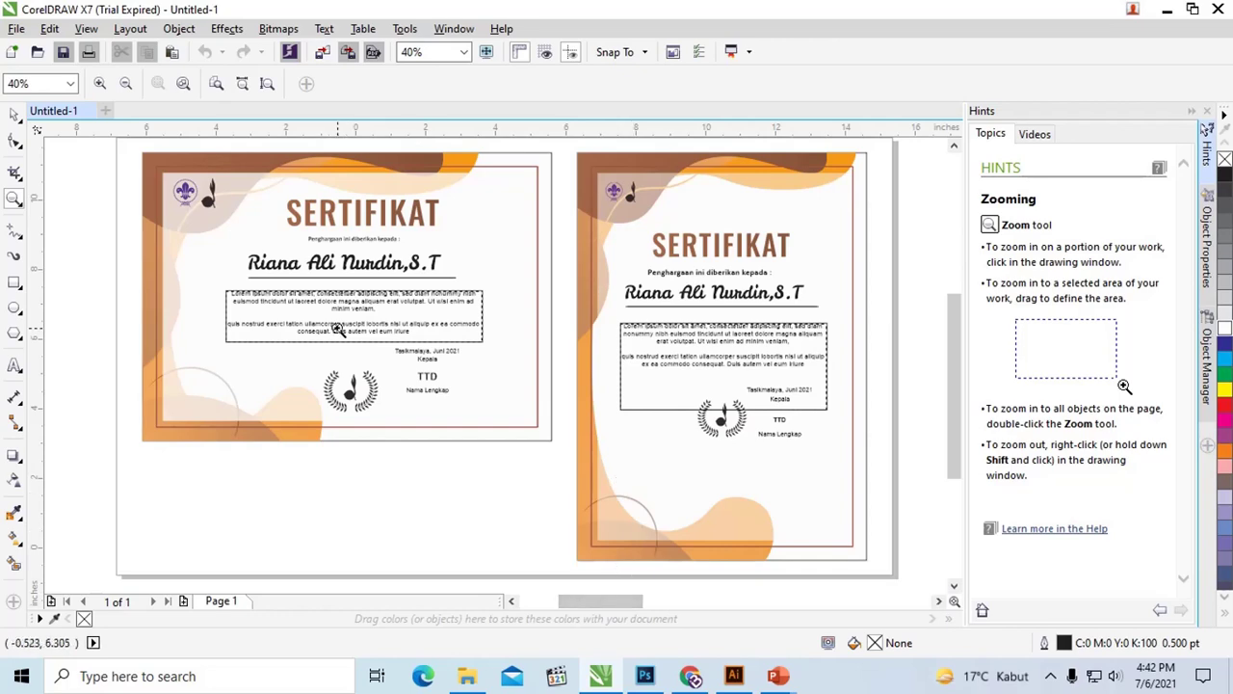
click(11, 113)
click(292, 260)
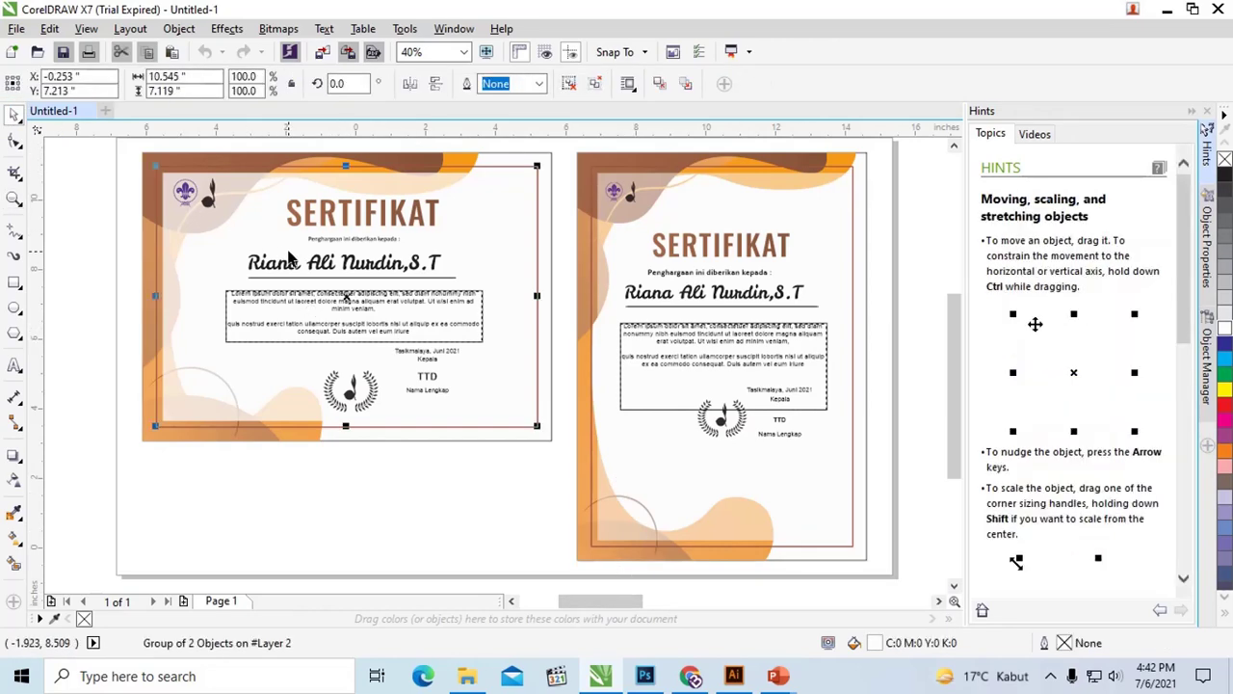
click(733, 676)
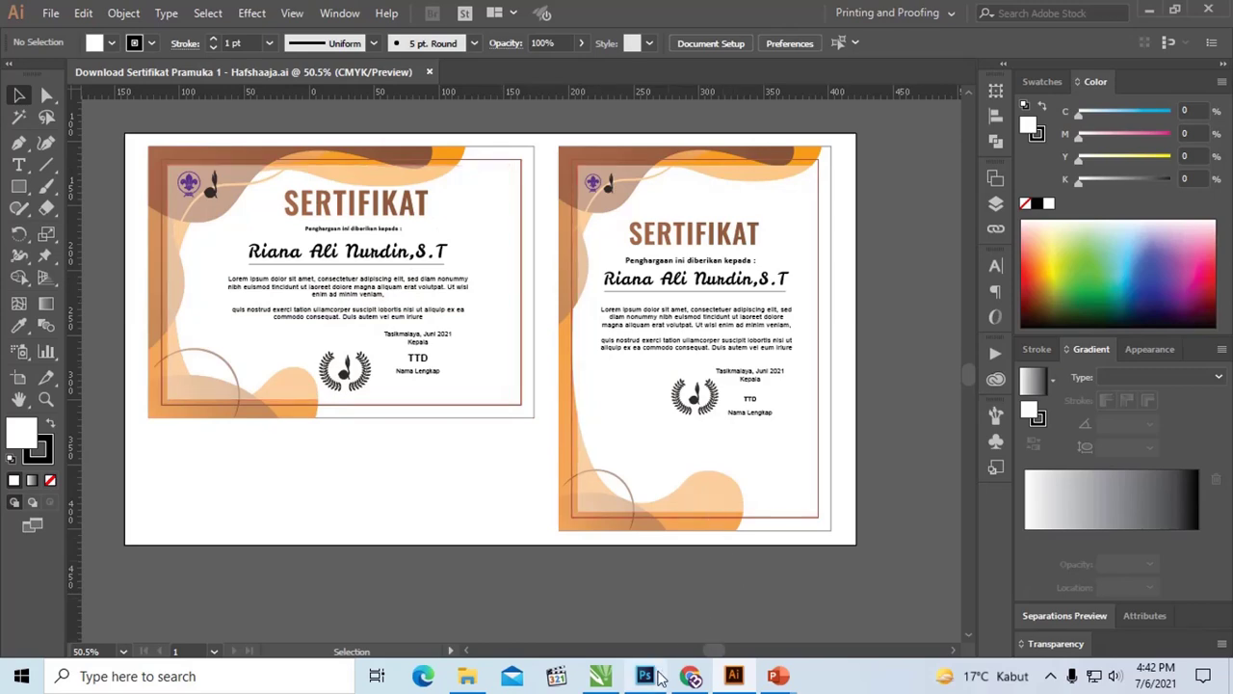
click(648, 678)
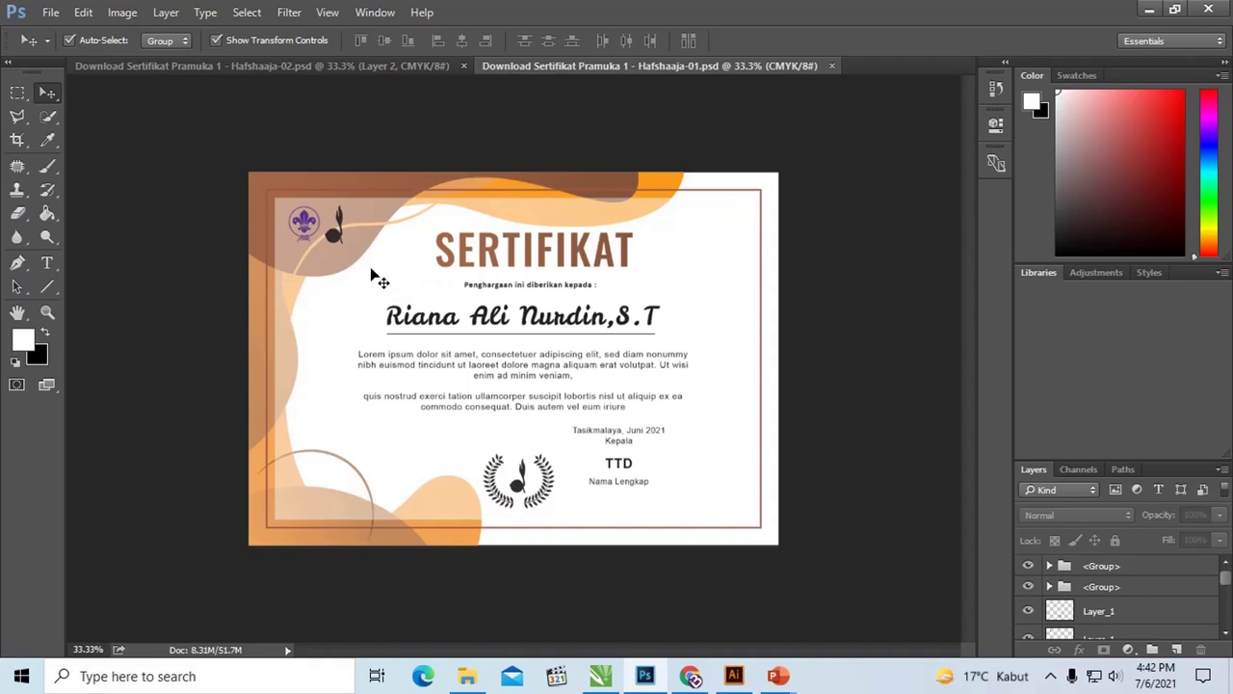
Step: Compare the Hafshaaja-02 portrait and Hafshaaja-01 landscape Photoshop files, then bring up PowerPoint's windows
click(126, 63)
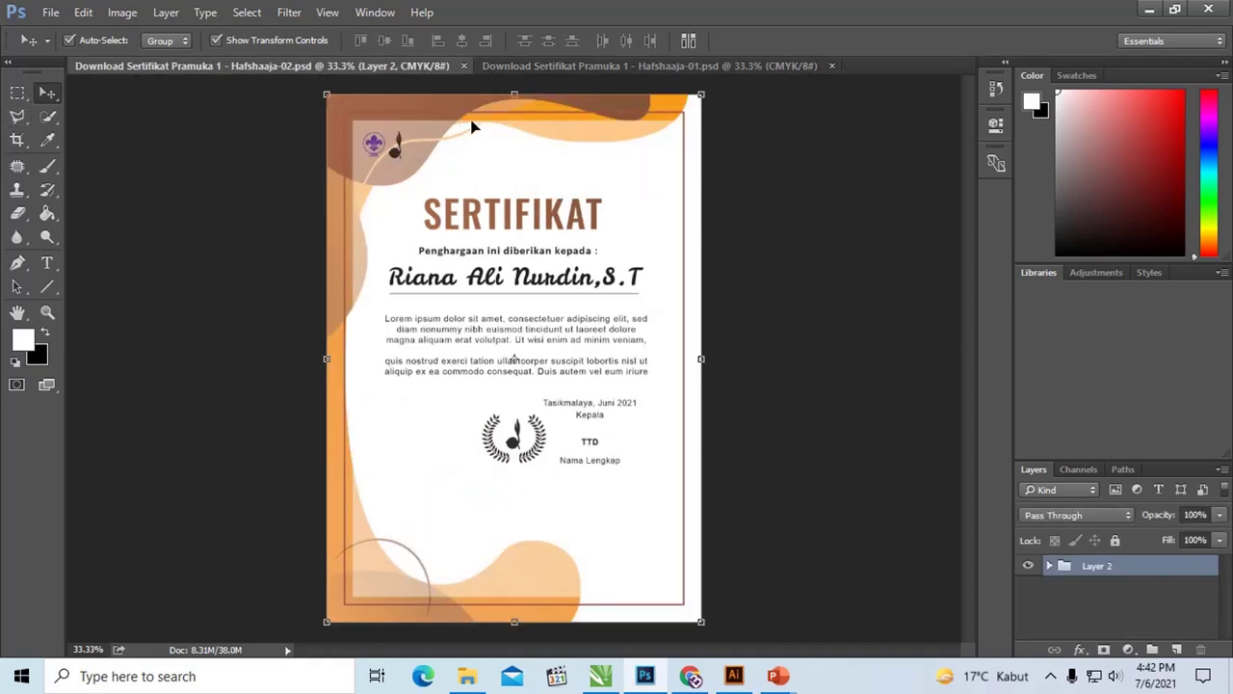
click(514, 73)
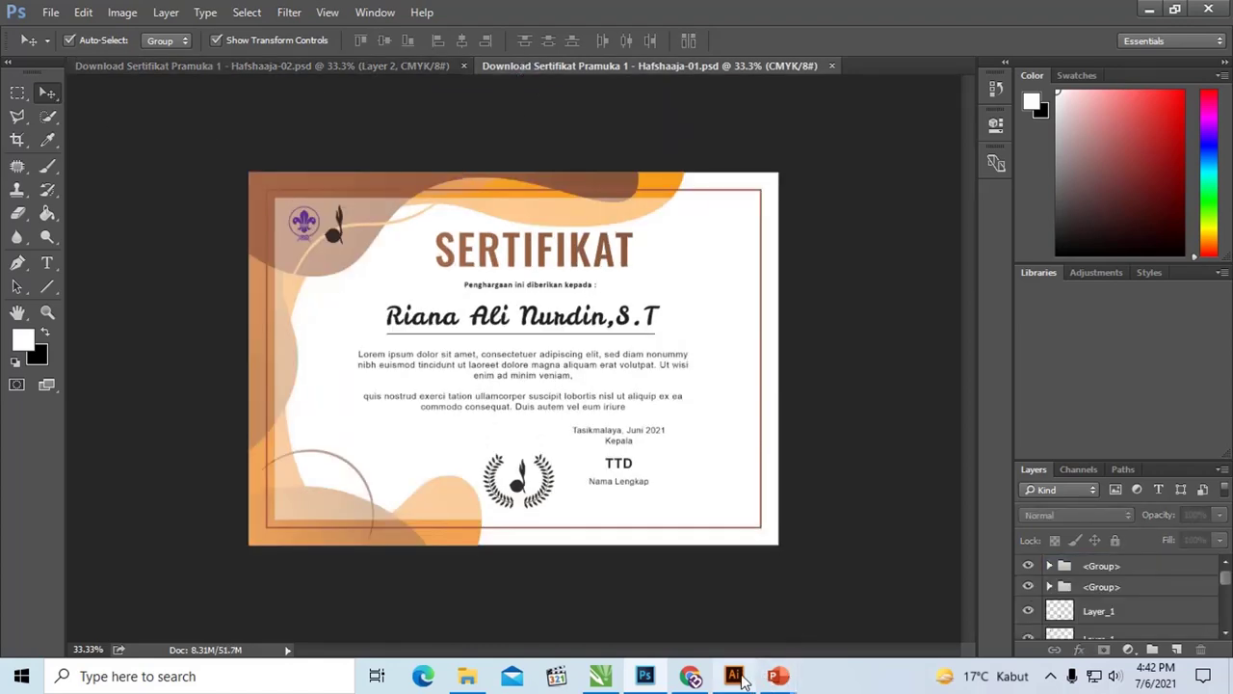
click(771, 678)
click(757, 620)
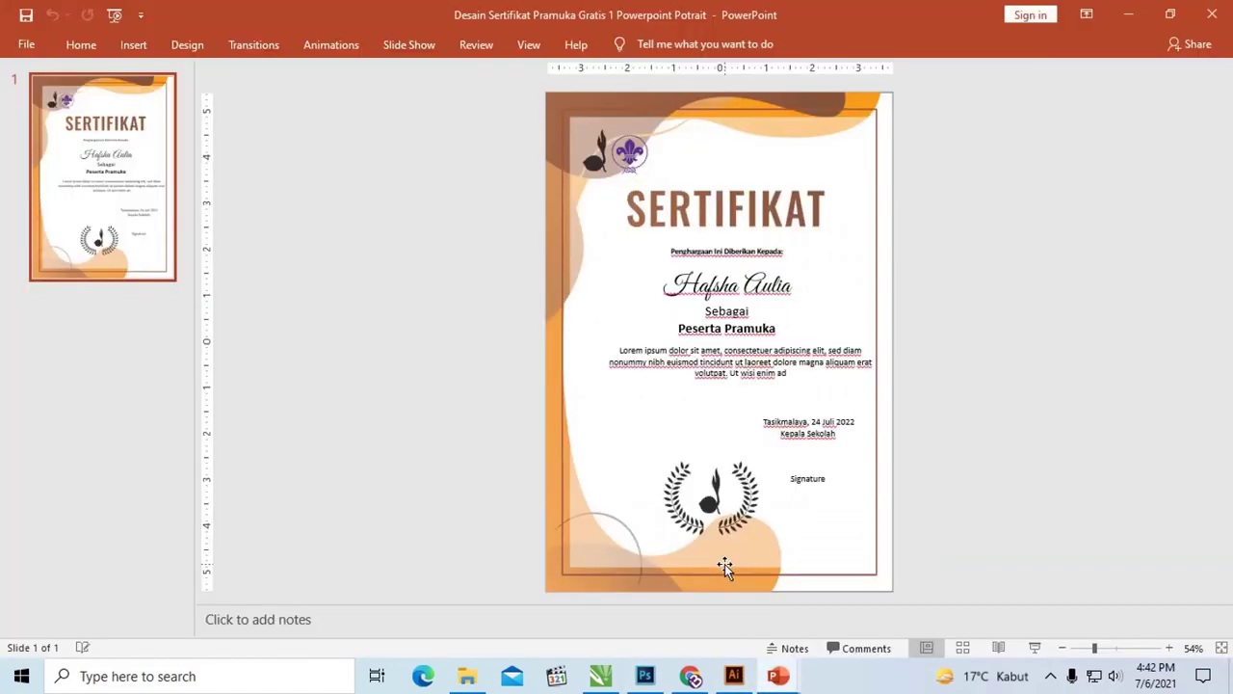
click(774, 131)
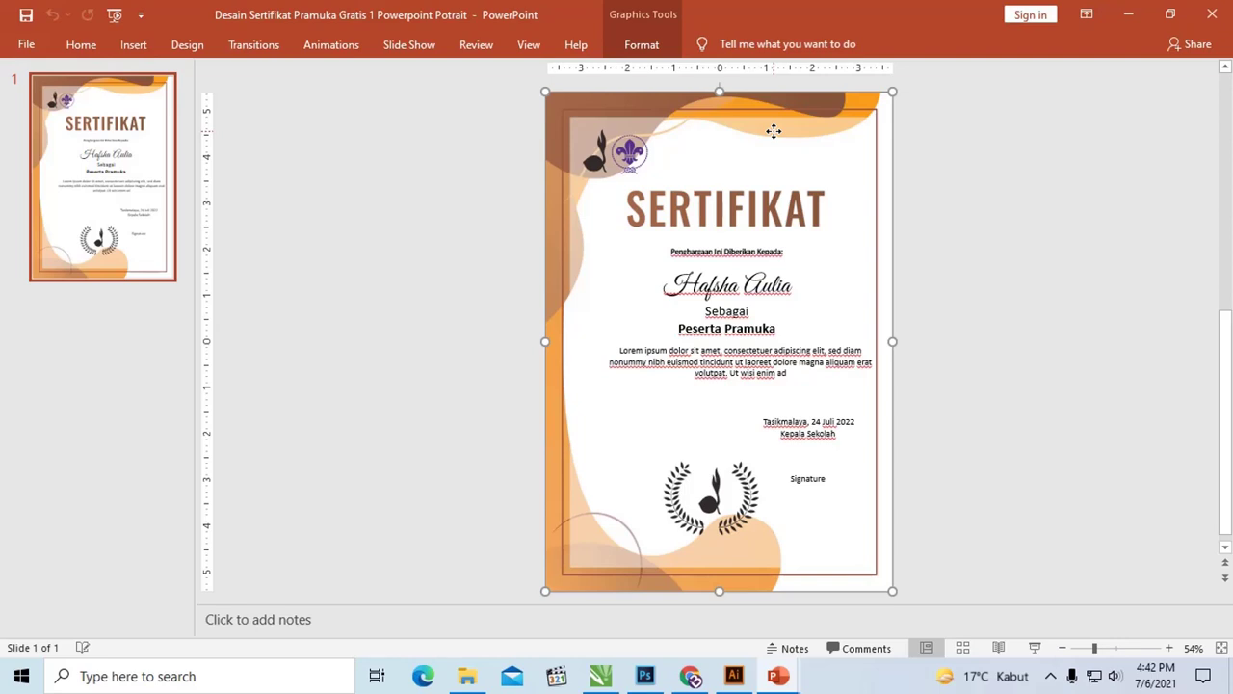
mouse_move(774, 131)
mouse_down()
mouse_move(688, 143)
mouse_move(880, 140)
mouse_move(796, 129)
mouse_up()
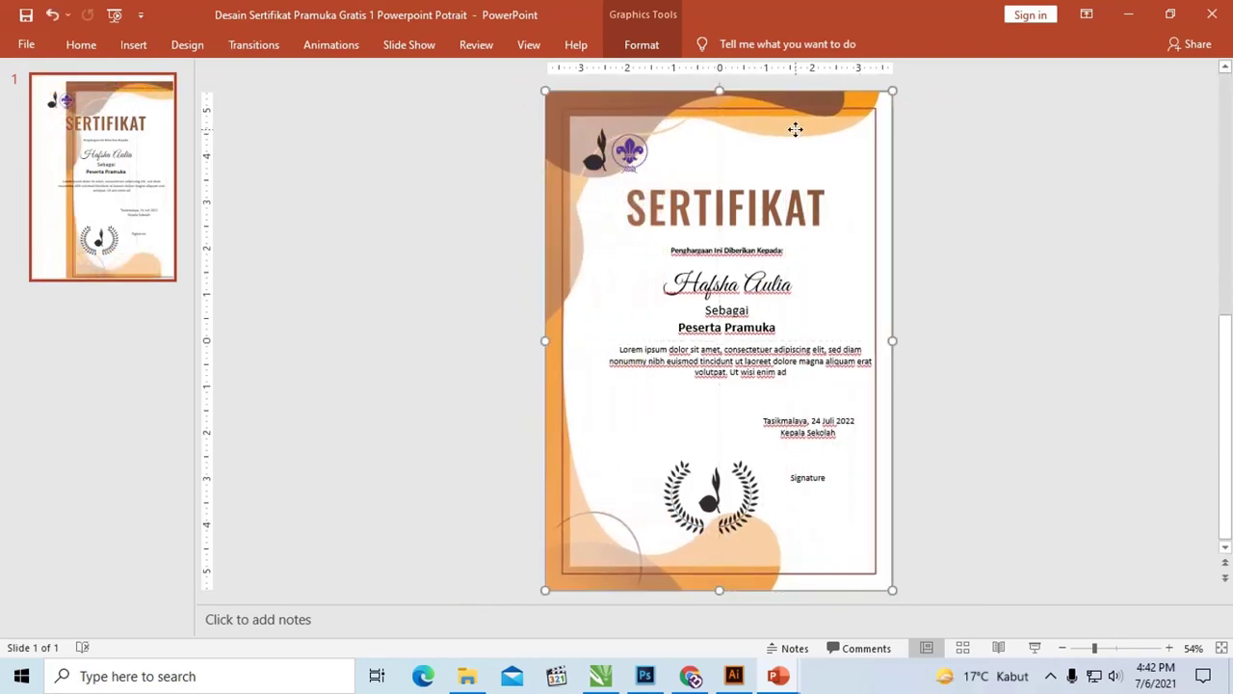
right_click(853, 151)
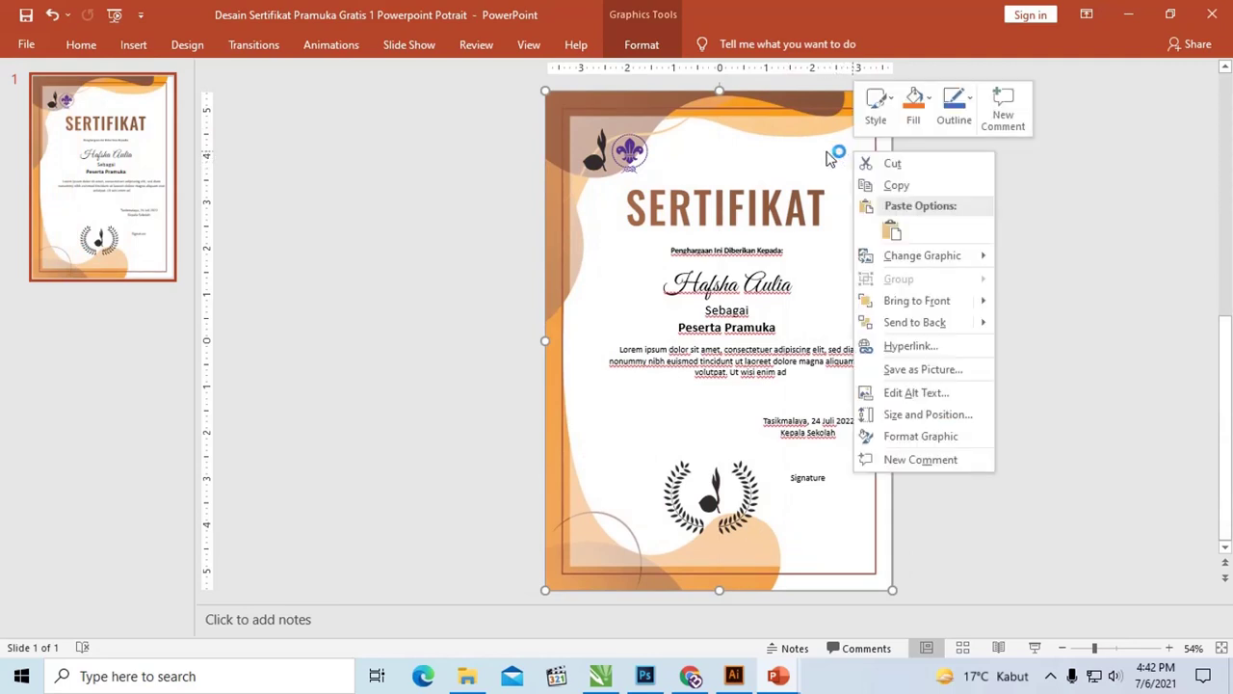
mouse_move(922, 256)
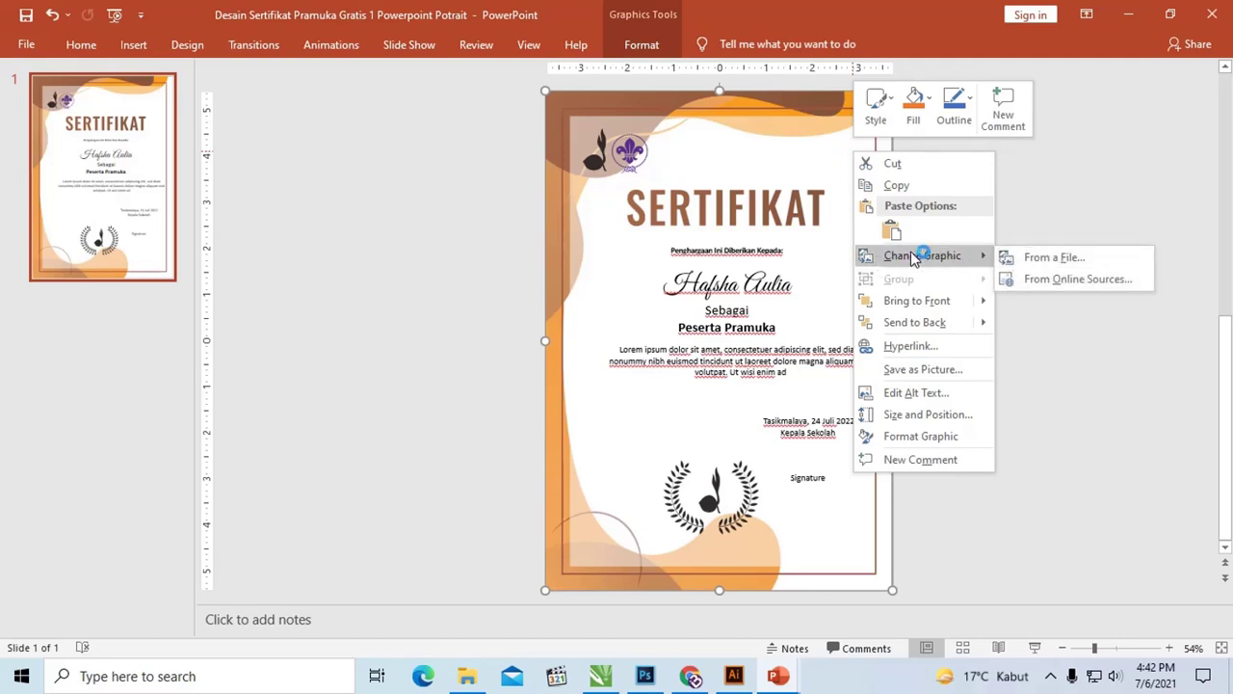
click(770, 156)
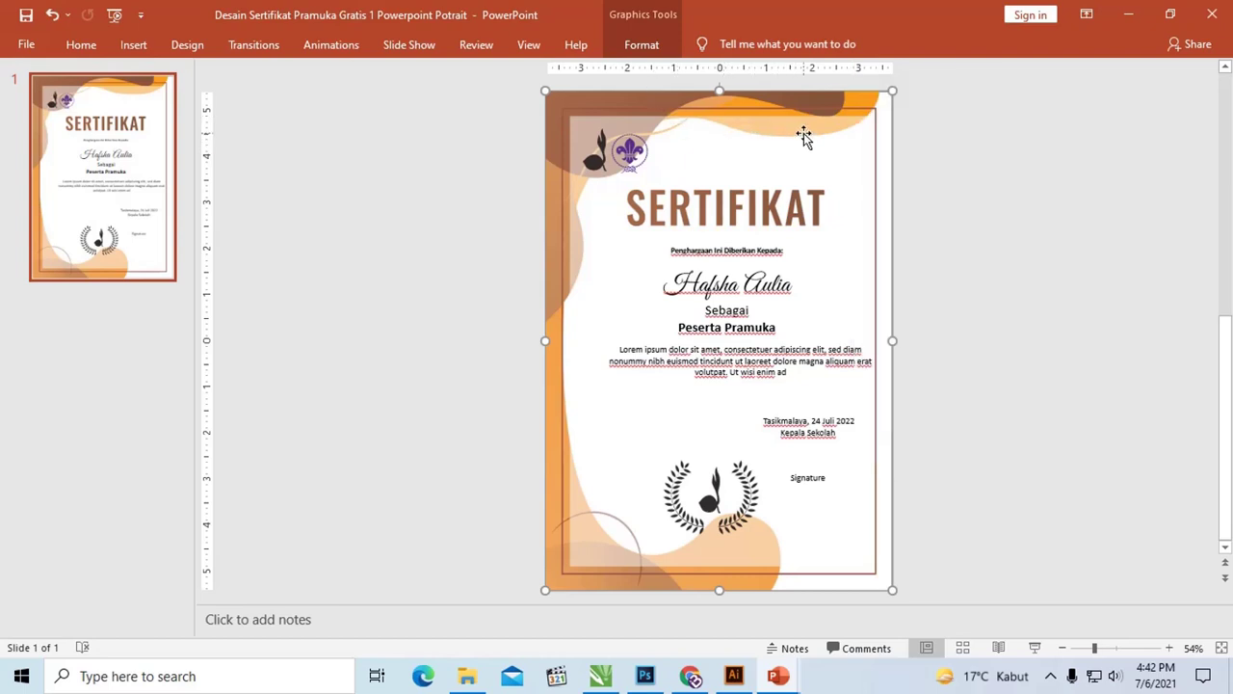
click(640, 46)
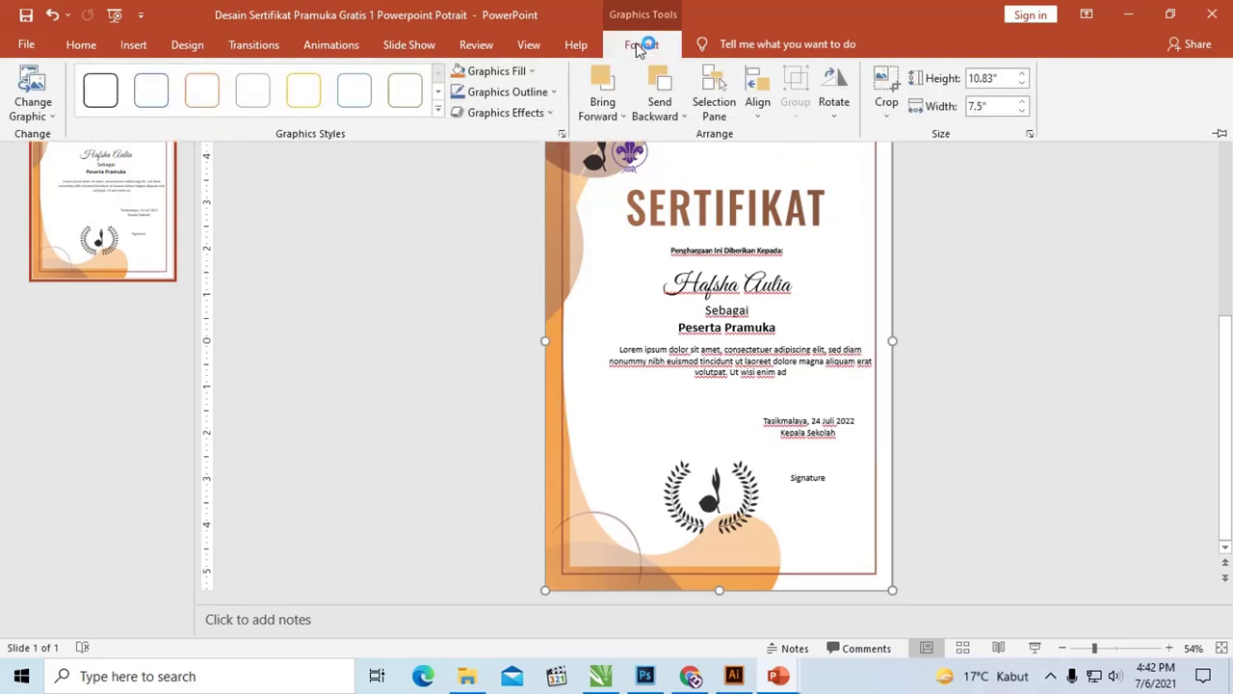
click(521, 71)
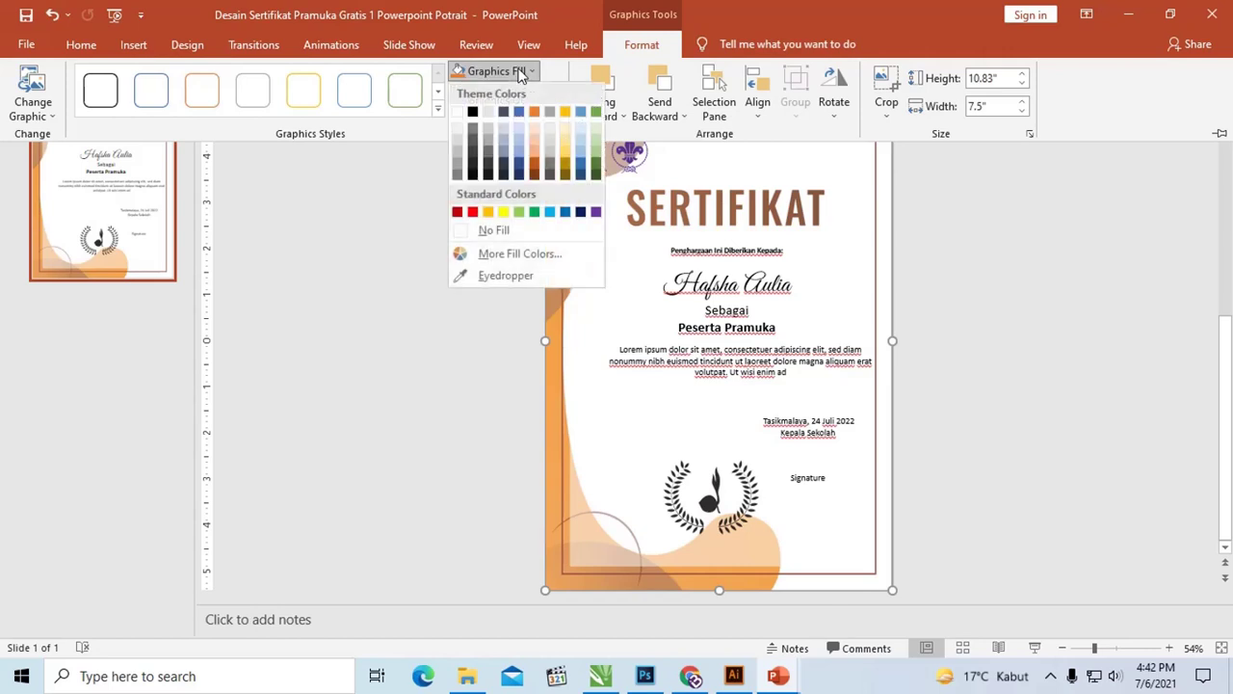
click(878, 183)
click(877, 183)
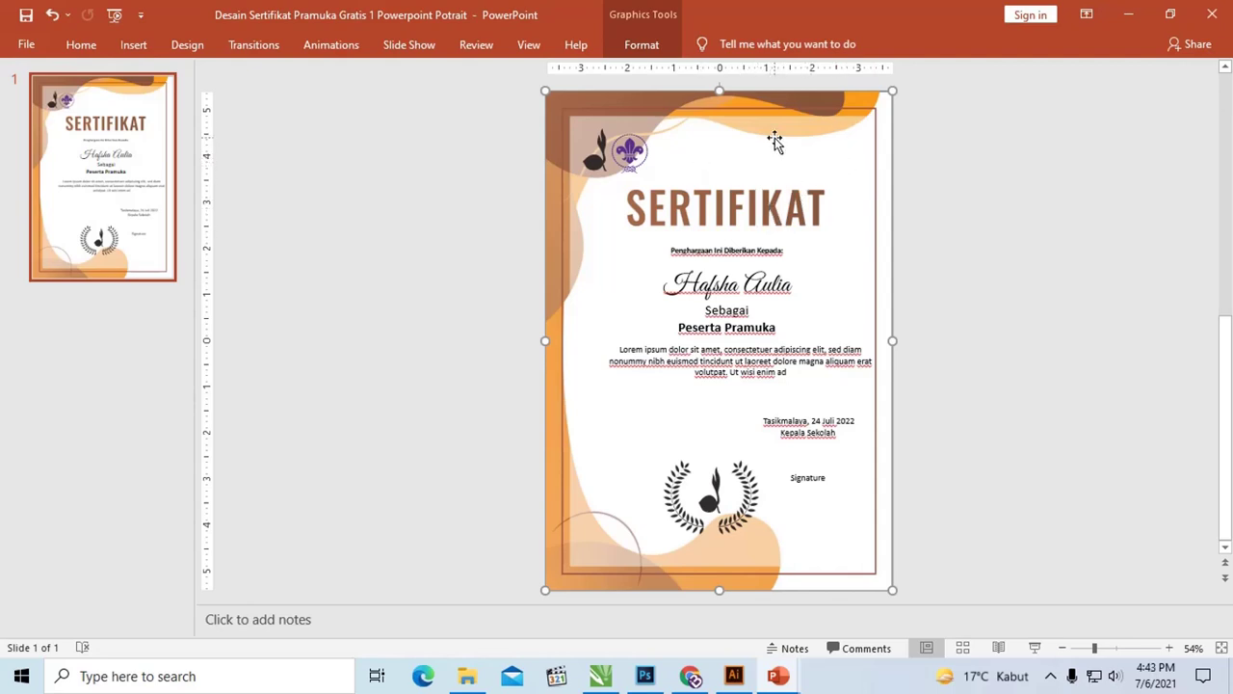
drag(803, 171, 844, 173)
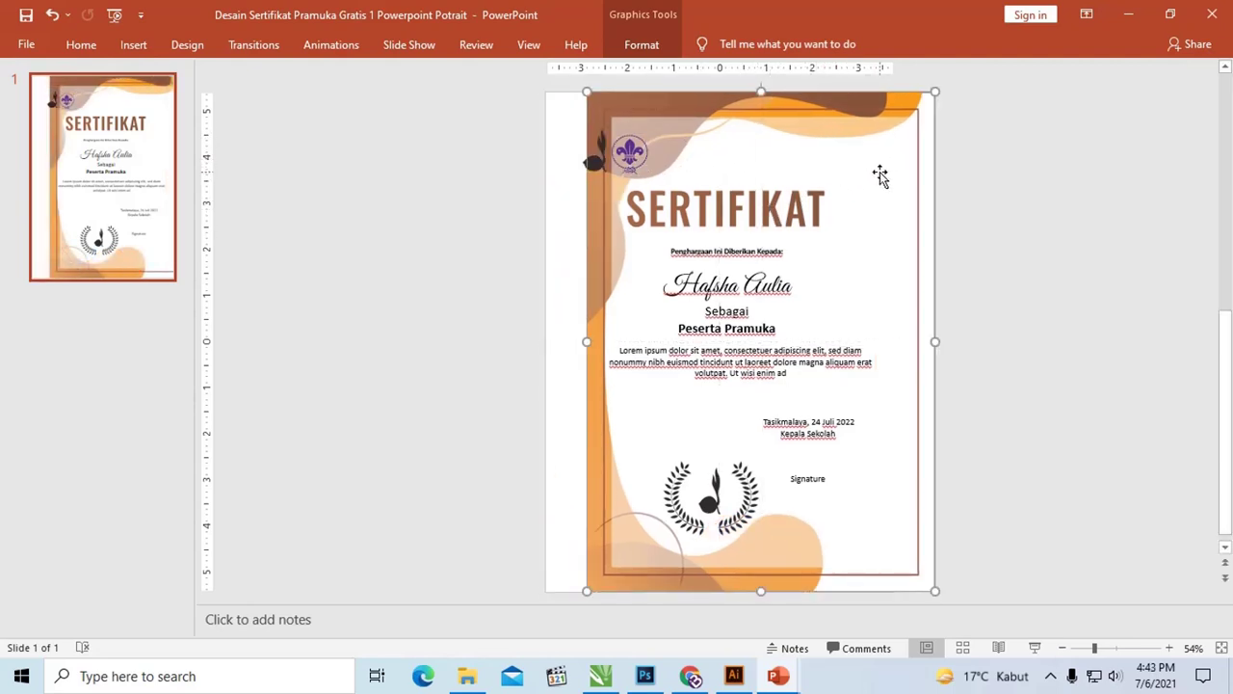
key(ctrl+z)
click(758, 212)
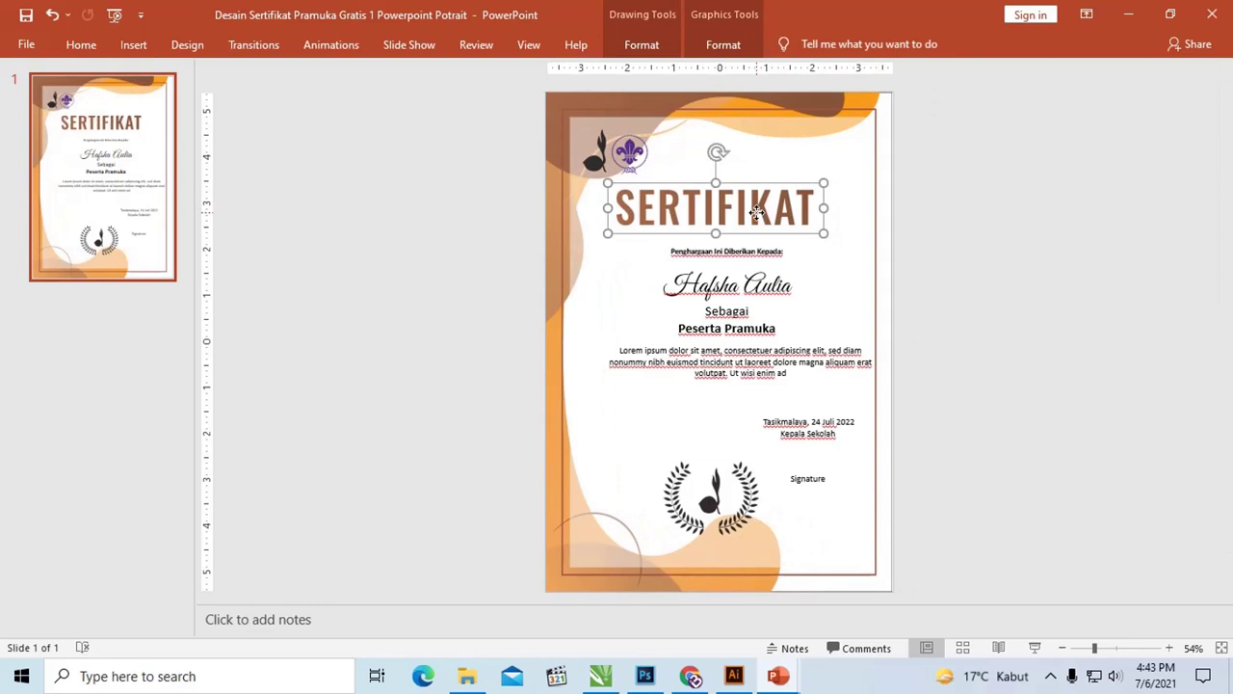
scroll(774, 213, up, 3)
scroll(775, 214, up, 3)
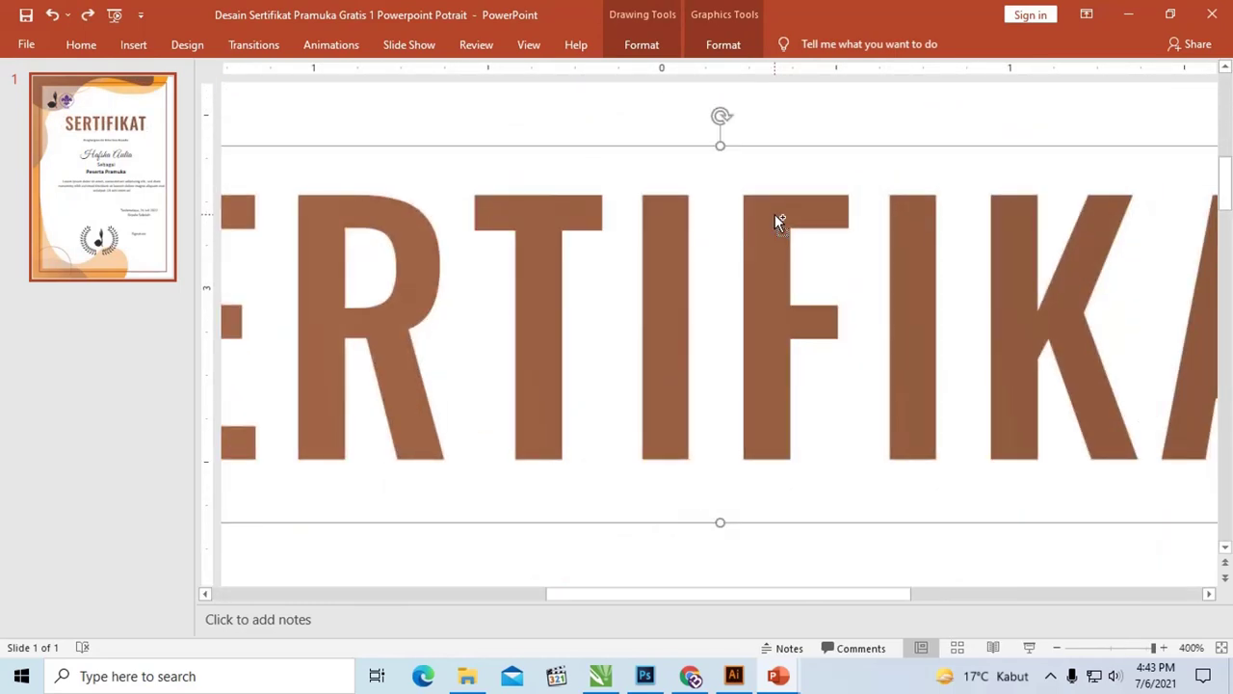
scroll(774, 214, up, 2)
scroll(775, 214, up, 3)
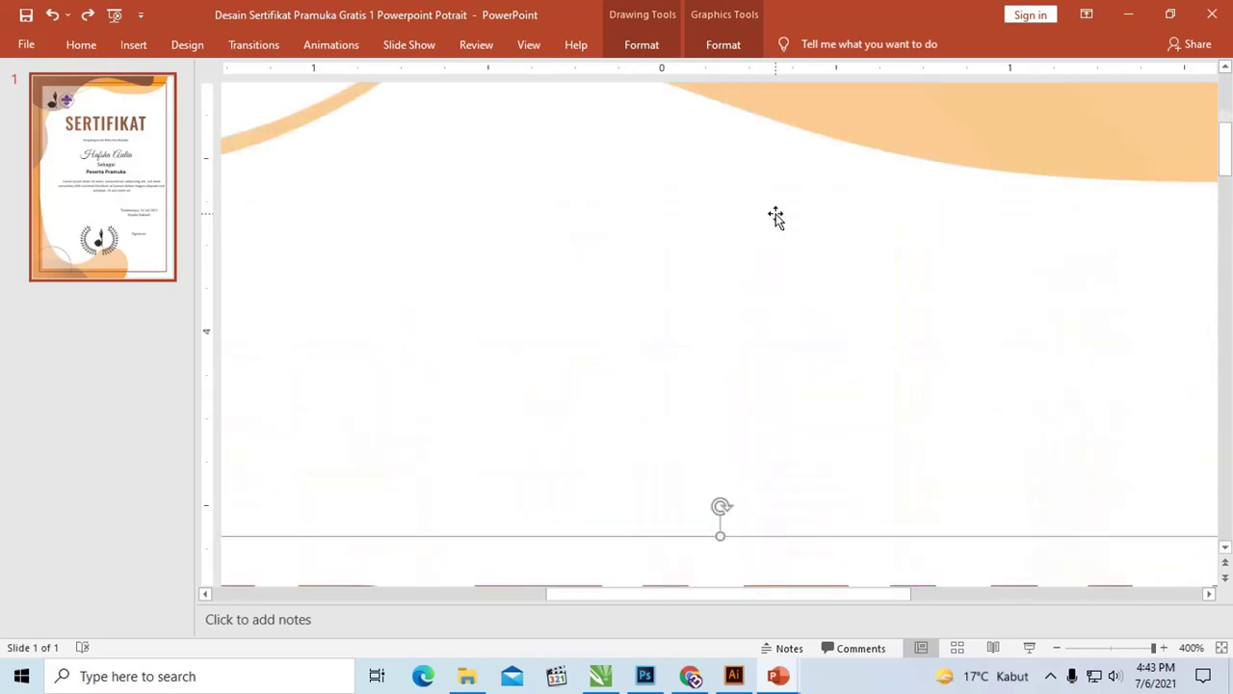
scroll(775, 213, up, 3)
scroll(776, 214, up, 2)
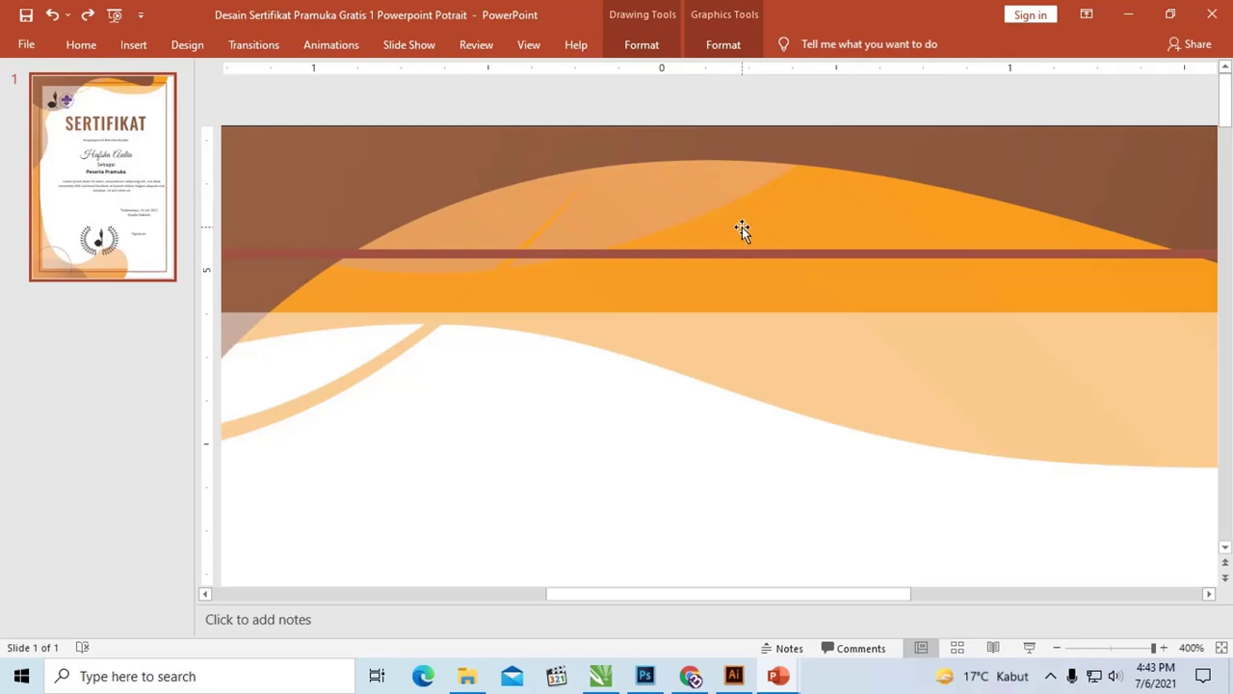
scroll(742, 227, down, 5)
scroll(742, 227, down, 5)
scroll(742, 227, up, 5)
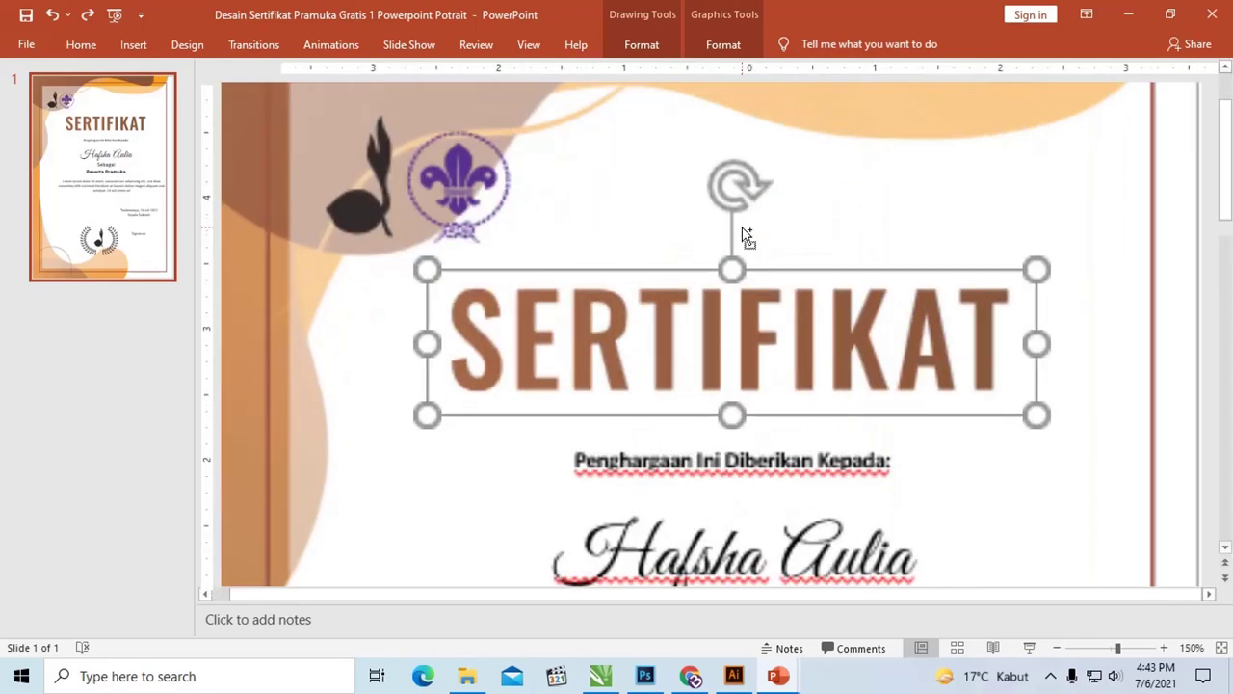
scroll(742, 227, up, 5)
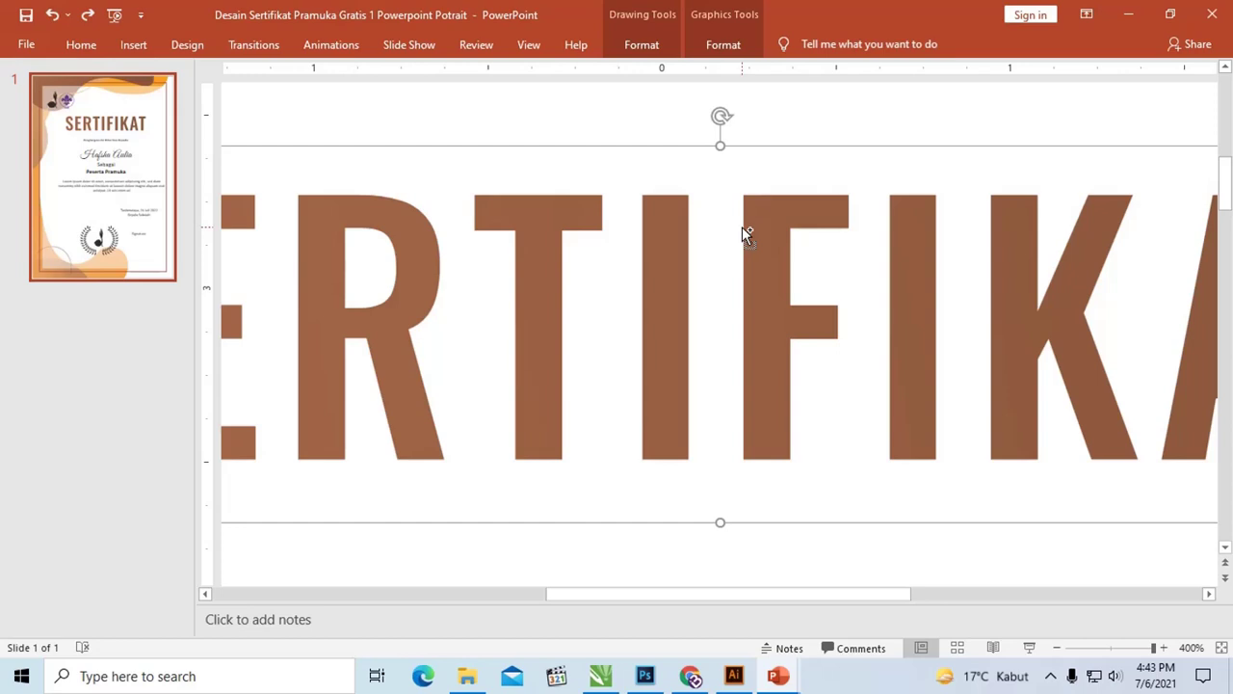
scroll(742, 228, down, 5)
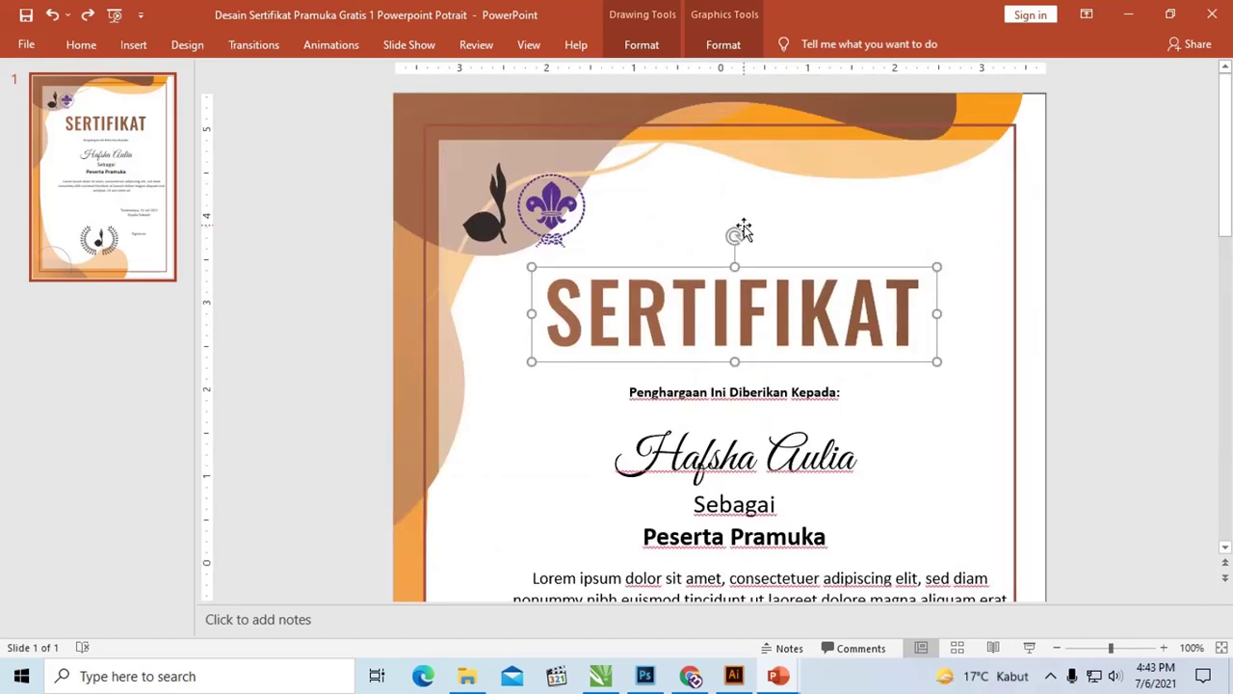
scroll(780, 220, down, 3)
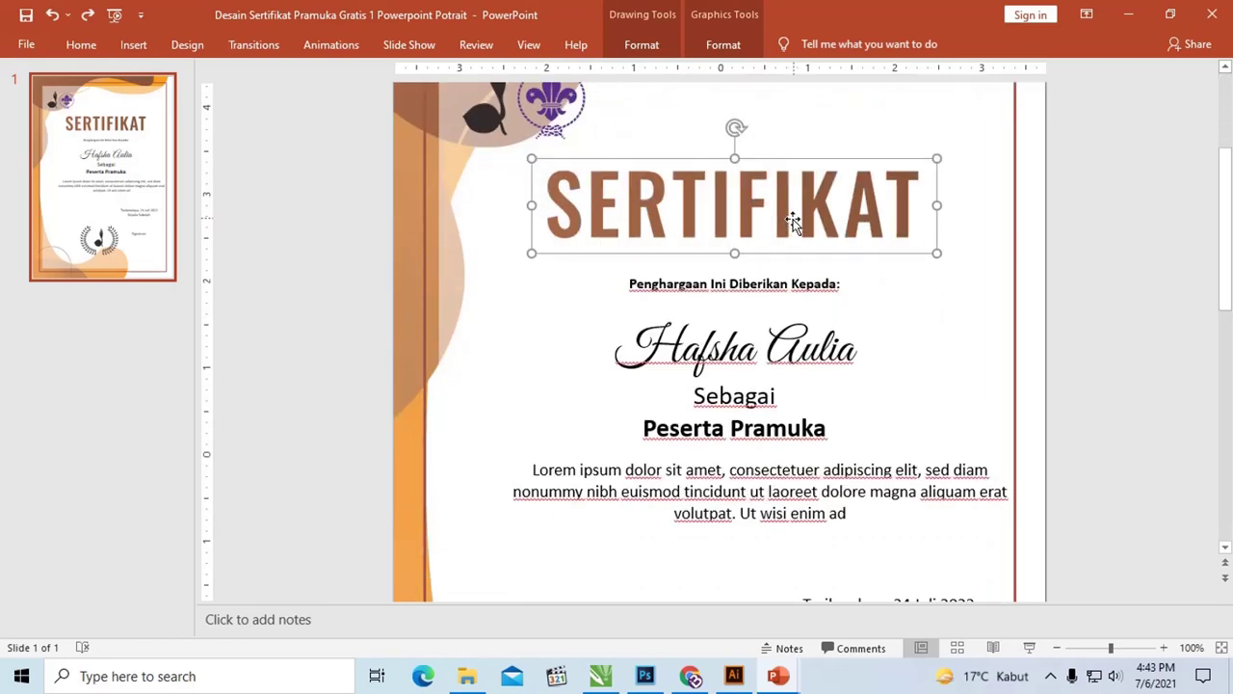
scroll(791, 221, up, 2)
Step: Ungroup the scout logo, then select the fleur-de-lis emblem and the background graphic
click(564, 181)
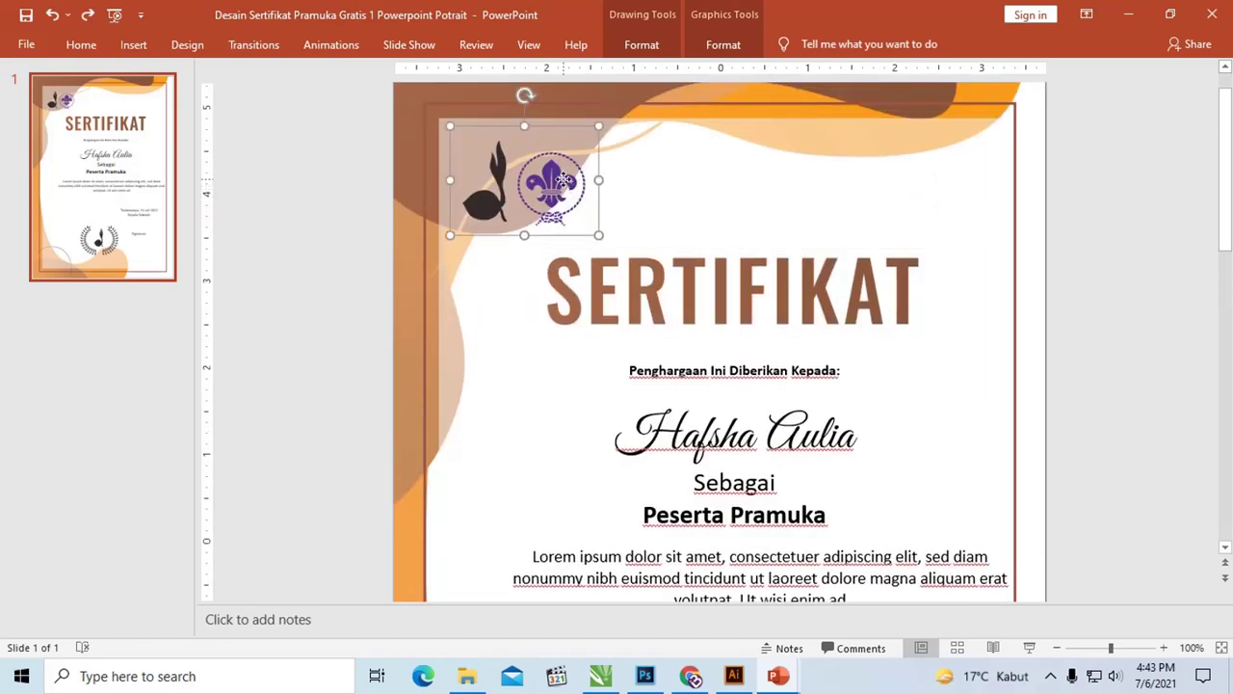
right_click(563, 180)
mouse_move(609, 283)
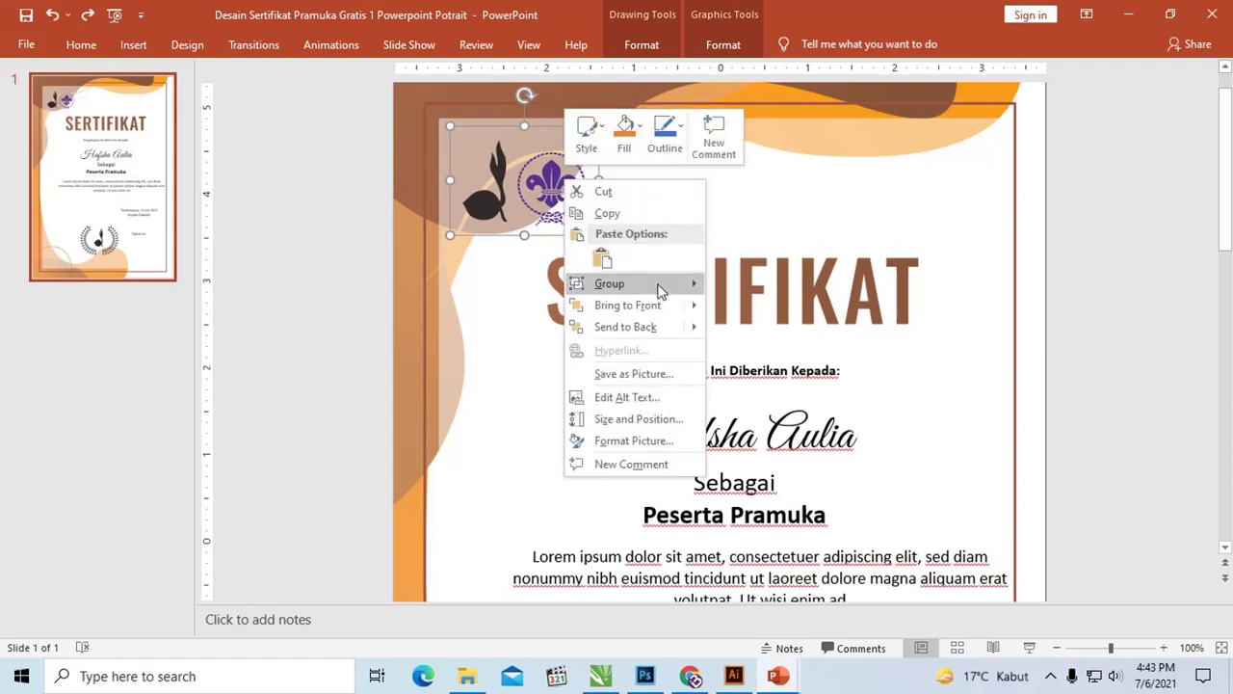
click(756, 330)
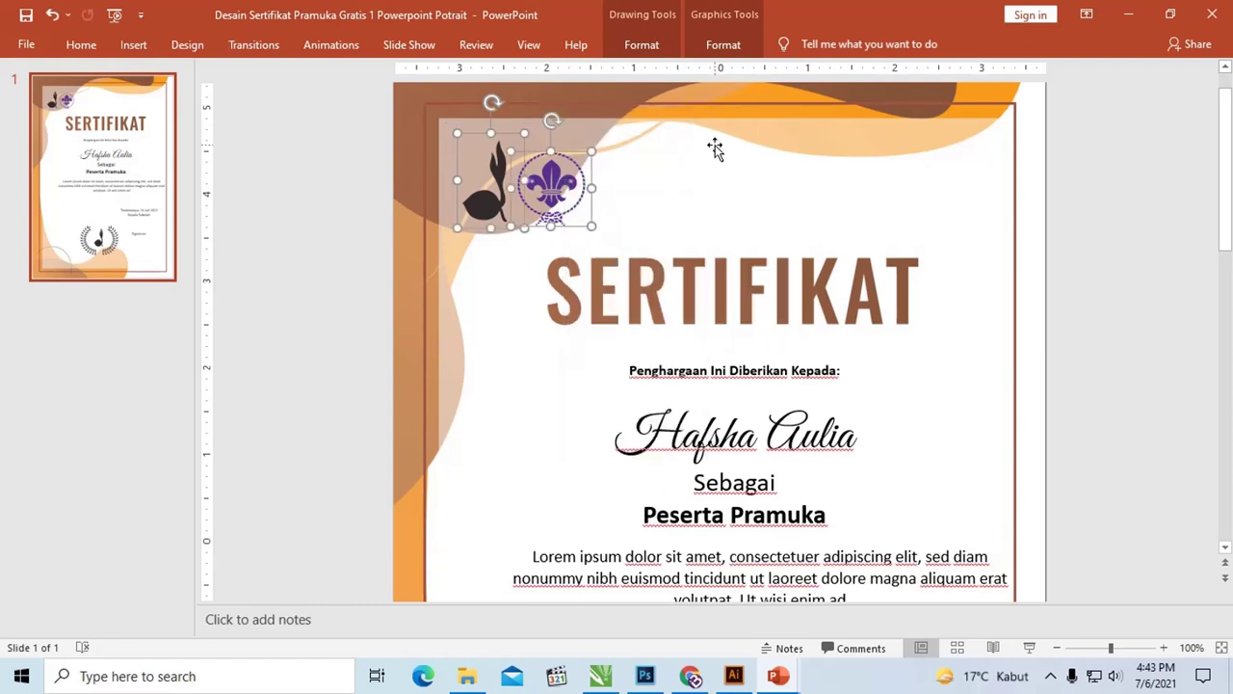
click(583, 188)
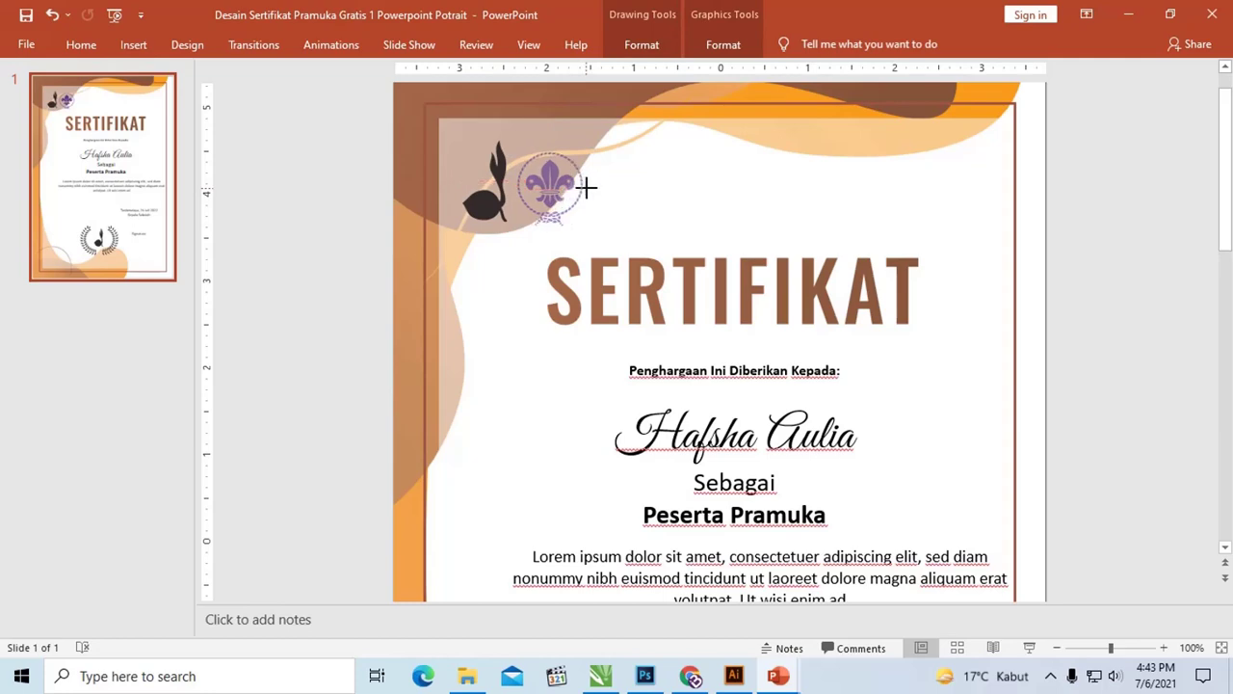
click(656, 189)
Step: Scroll to the slide's lower section and select the laurel emblem
scroll(728, 207, down, 1)
scroll(728, 206, down, 1)
scroll(733, 206, down, 5)
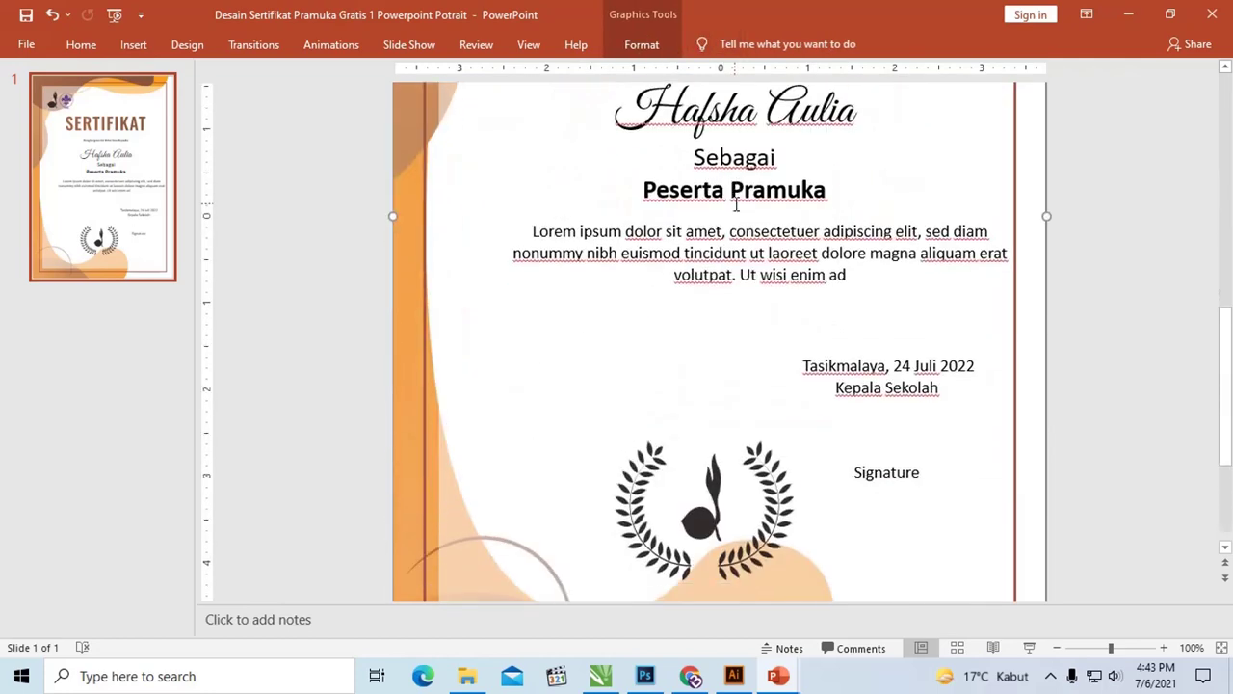
scroll(820, 385, down, 2)
click(773, 376)
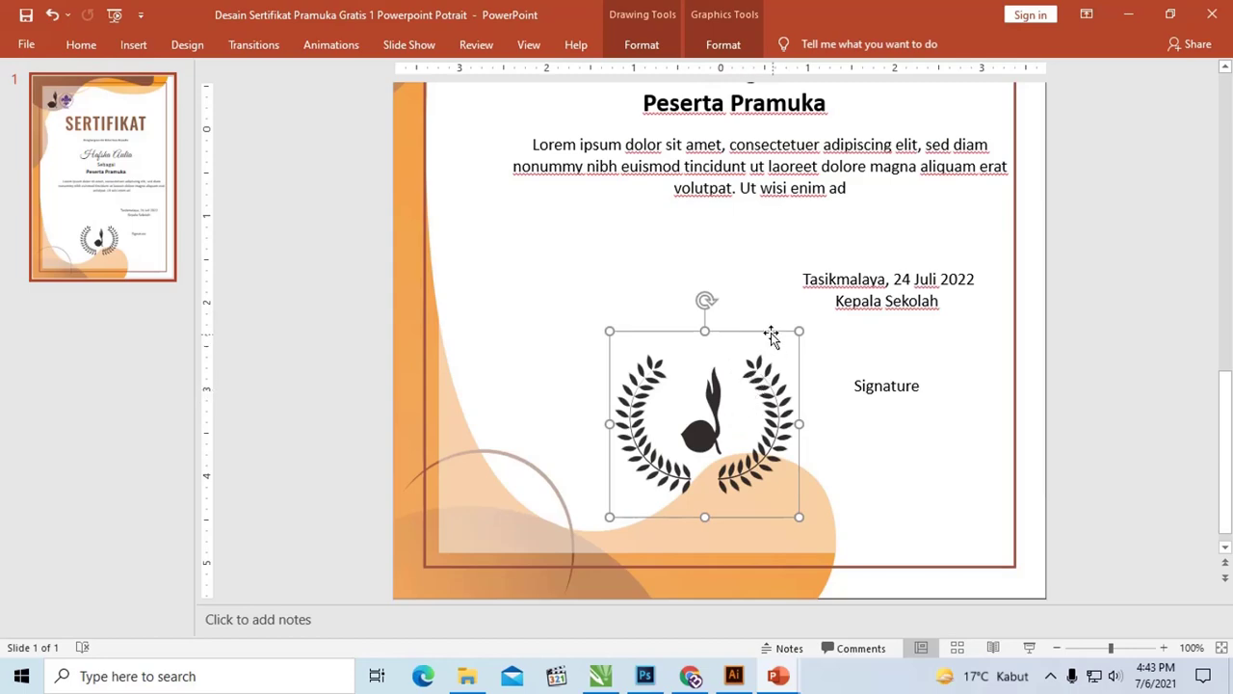
Step: Minimize the portrait presentation, select the Landscape slide's body text, then minimize it too
click(1131, 14)
mouse_move(777, 676)
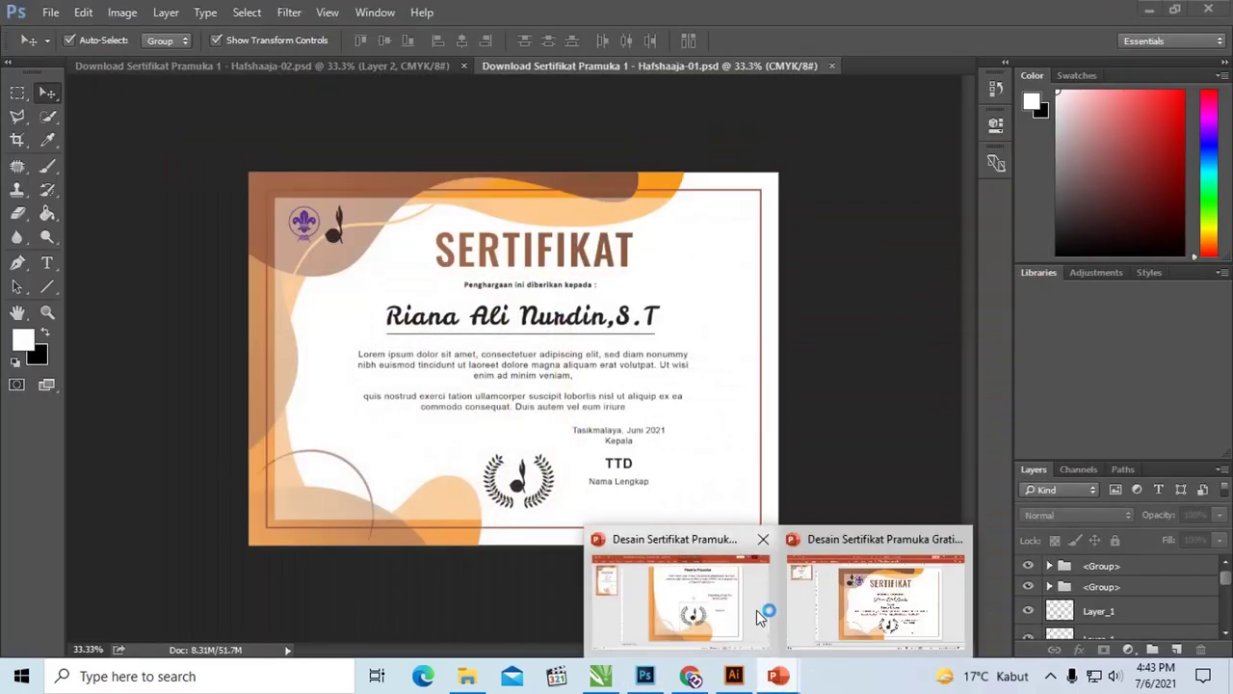
mouse_move(680, 593)
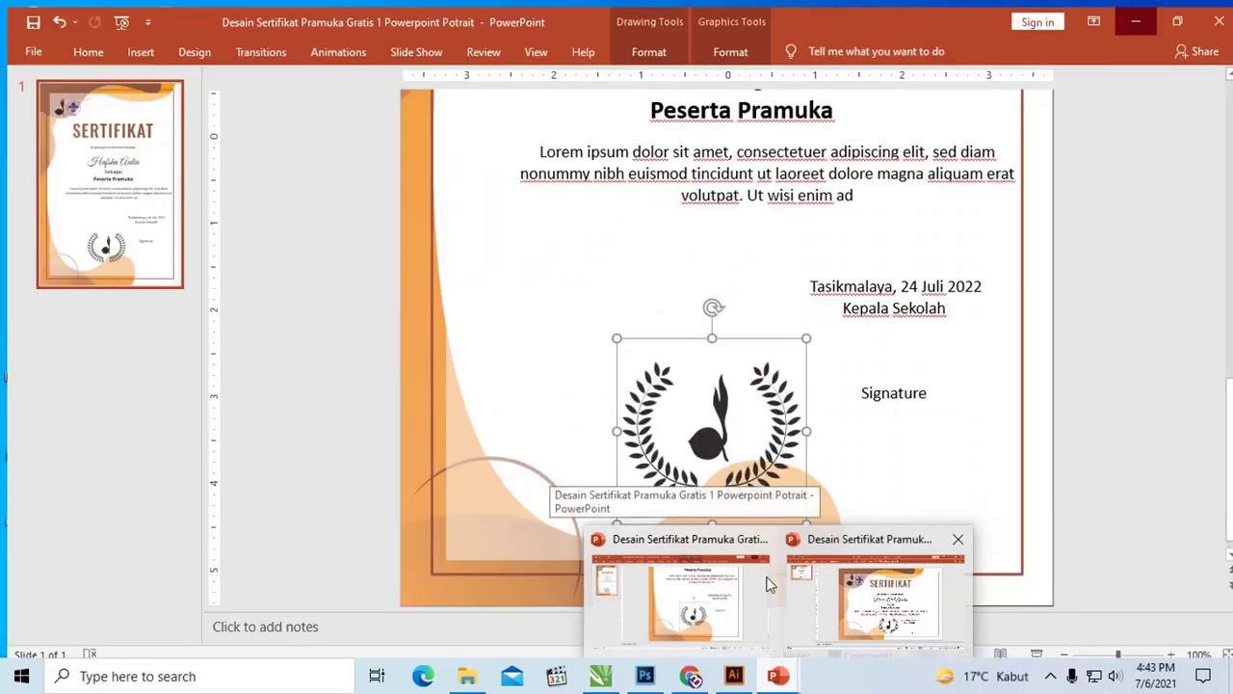
click(875, 578)
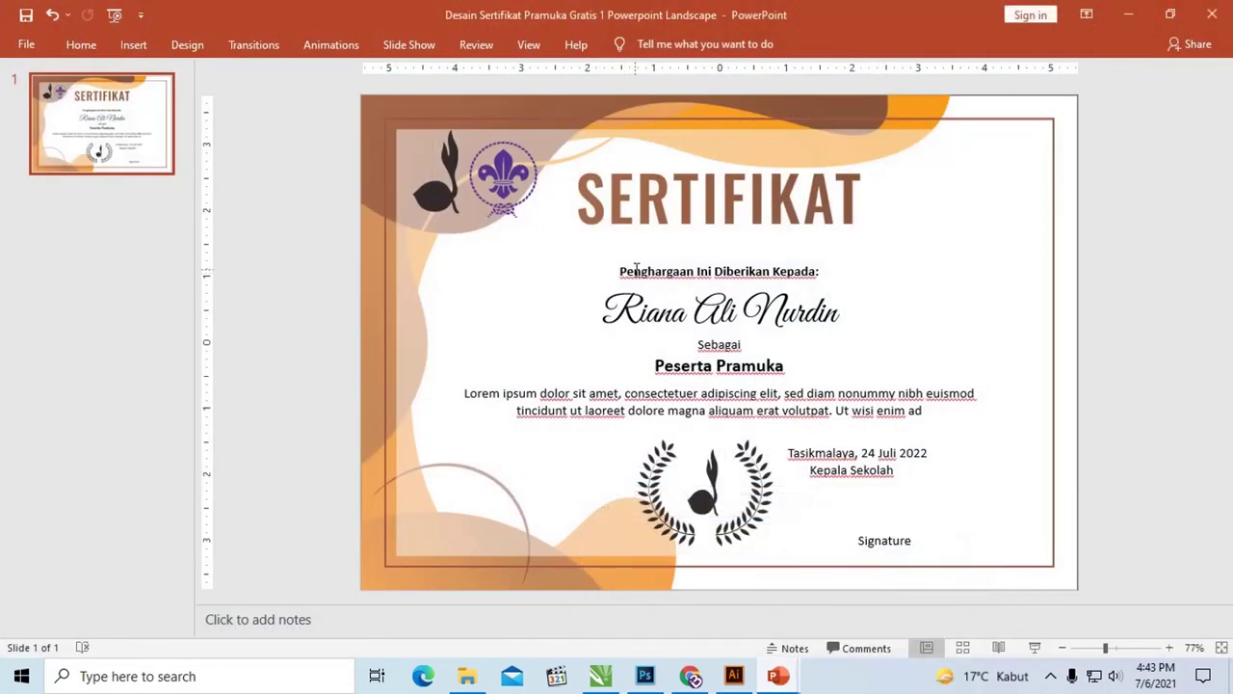
click(826, 400)
drag(936, 416, 569, 315)
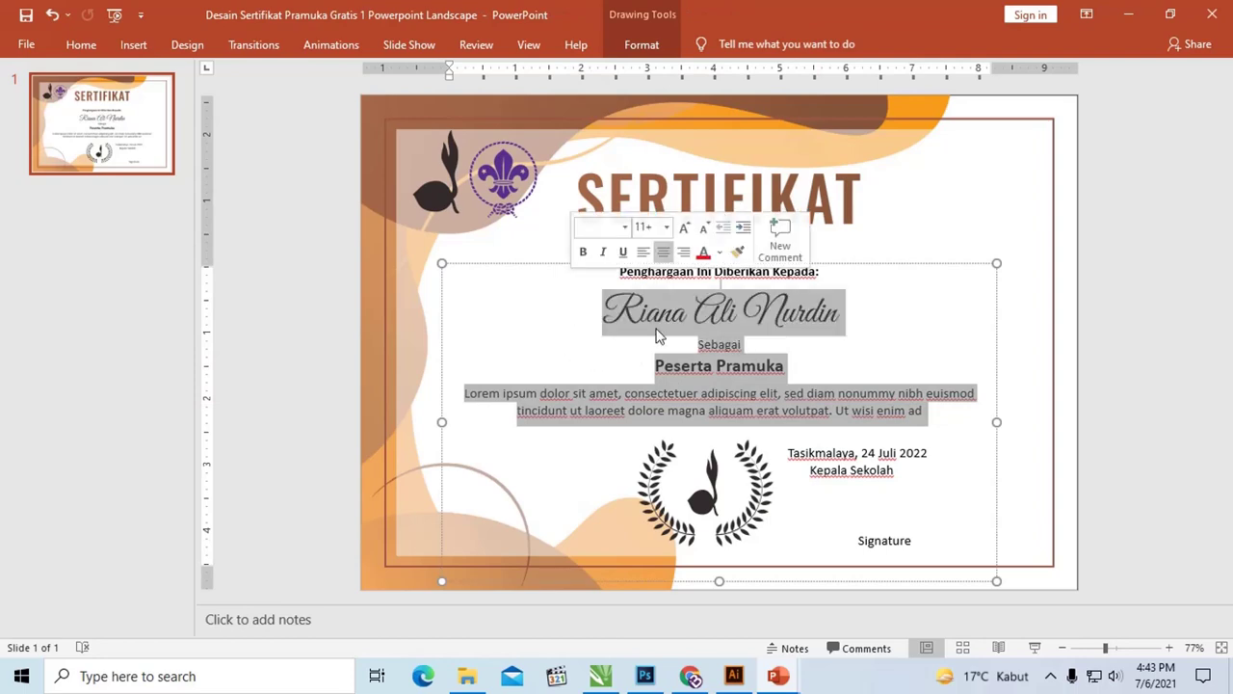
click(1128, 15)
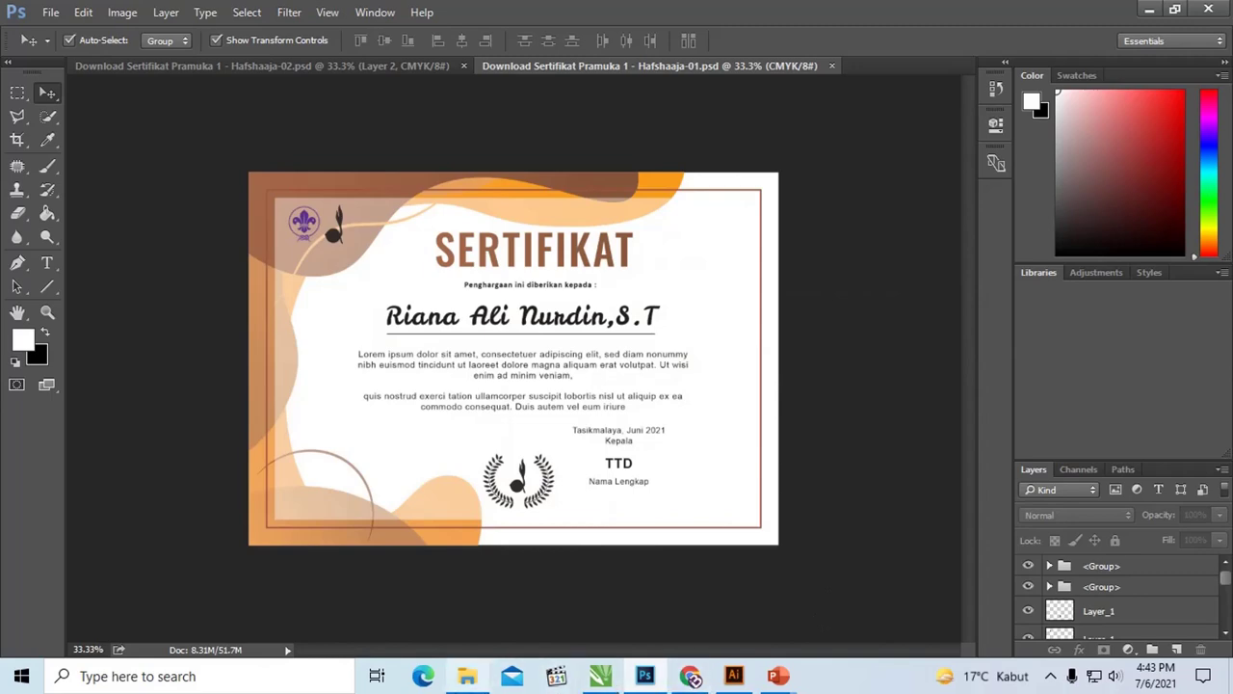
Step: Open both Word certificate .docx files, landscape and portrait, from the Word template folder
click(466, 676)
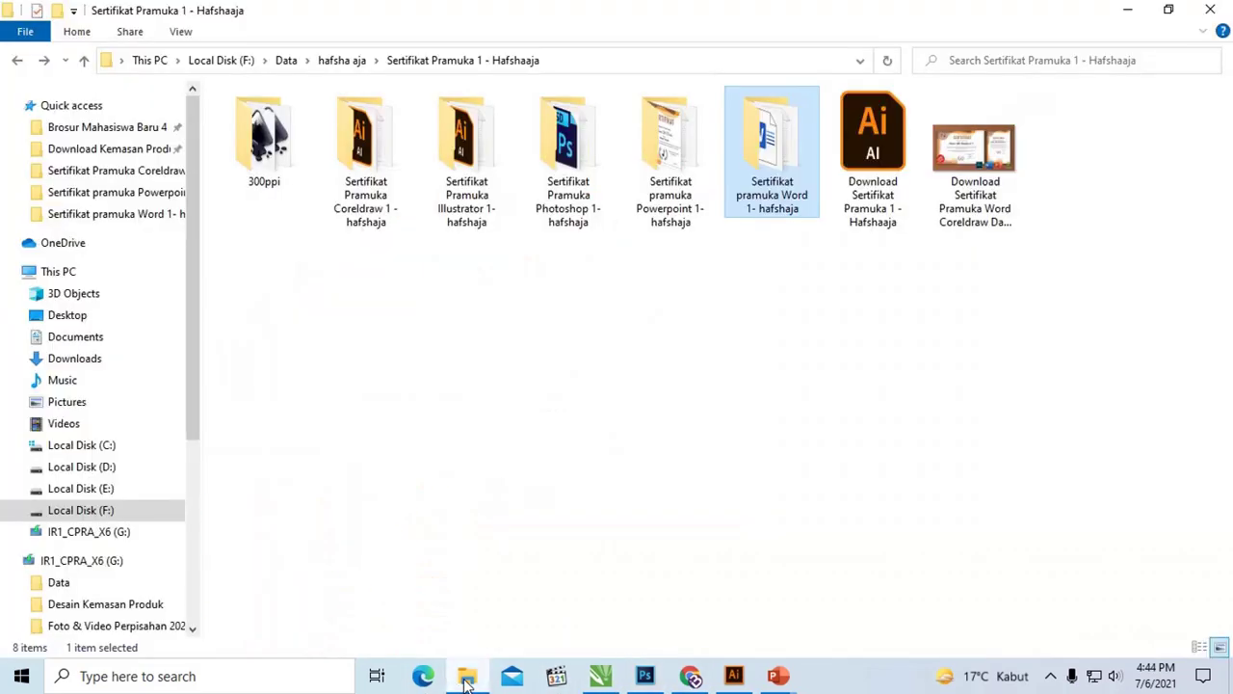
double_click(786, 131)
drag(378, 262, 236, 143)
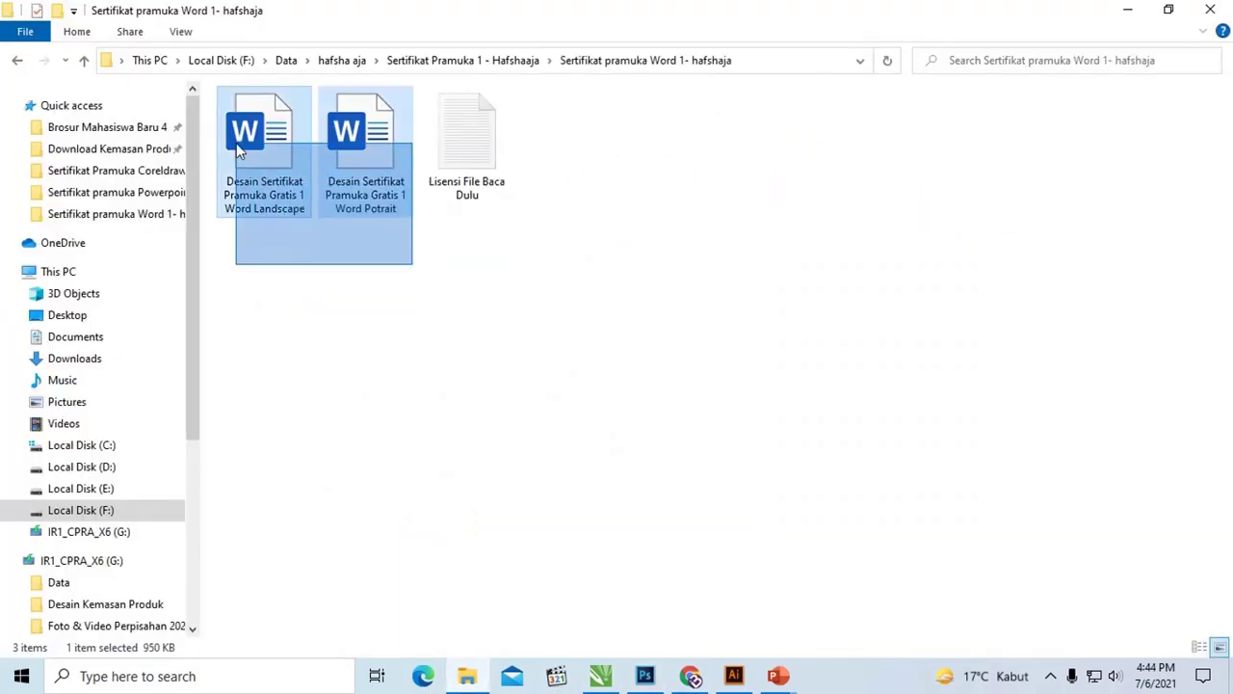
right_click(286, 150)
click(289, 146)
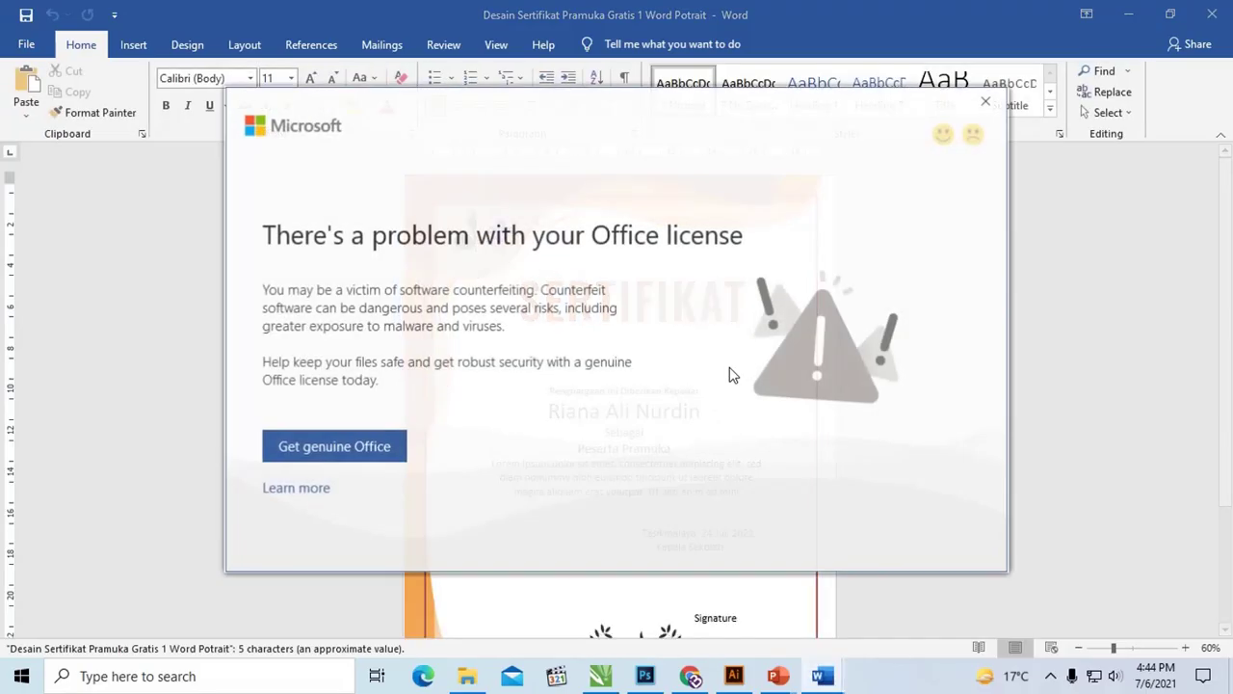
Step: Dismiss the license notices in both Word documents and close the genuine-Office banner on the Landscape one
click(987, 103)
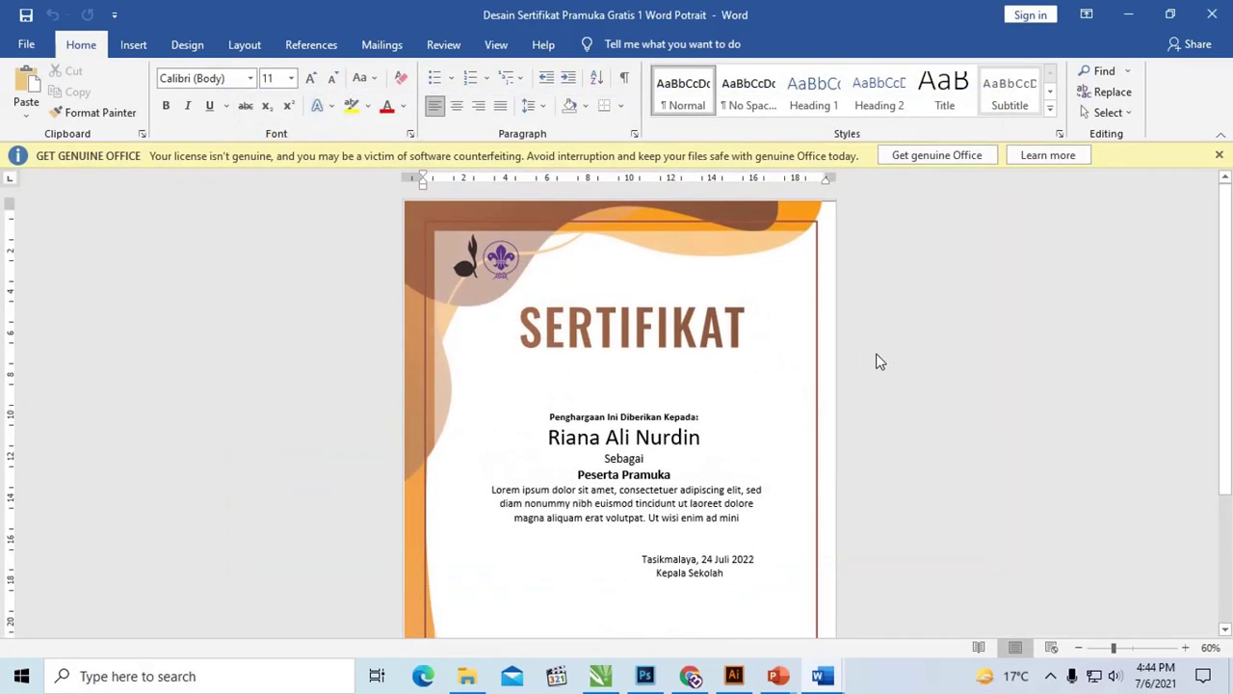
scroll(878, 355, down, 3)
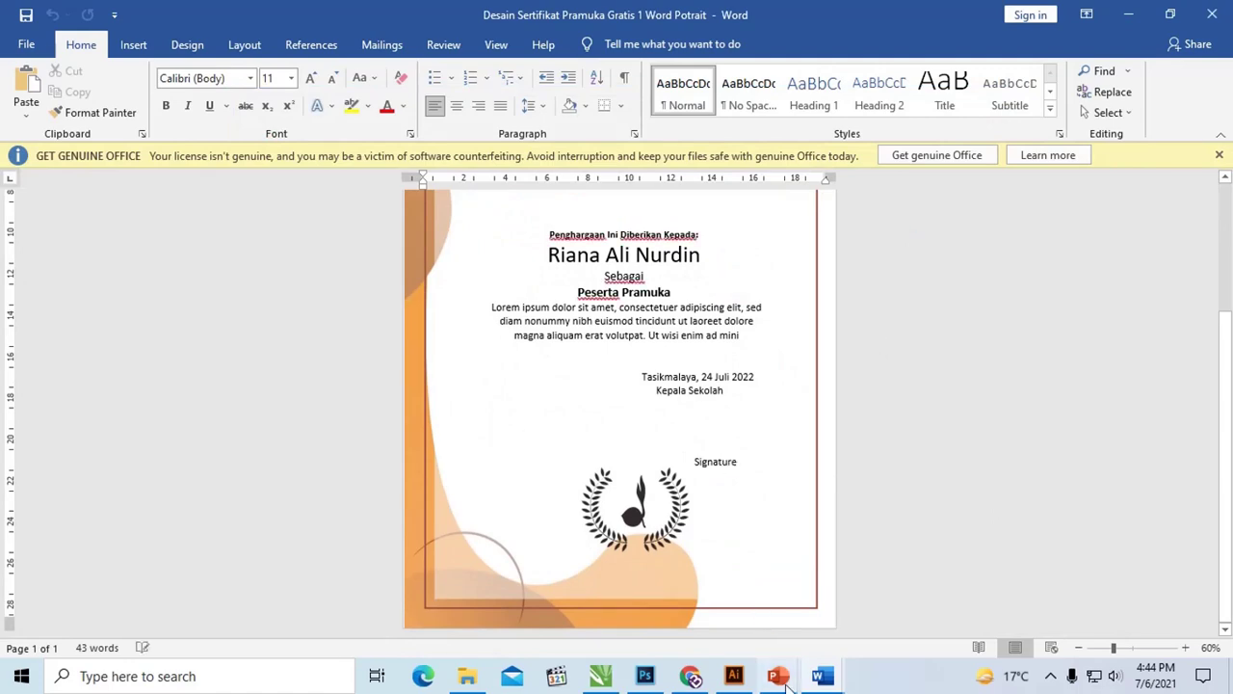
mouse_move(821, 676)
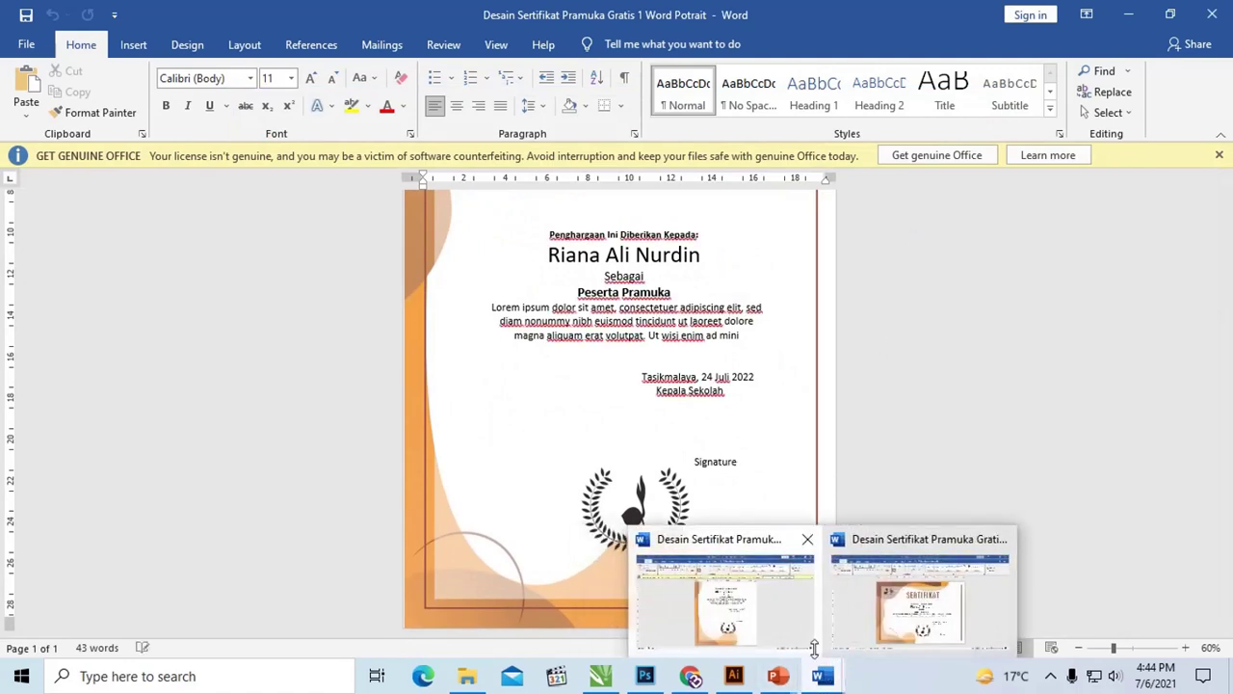
click(872, 617)
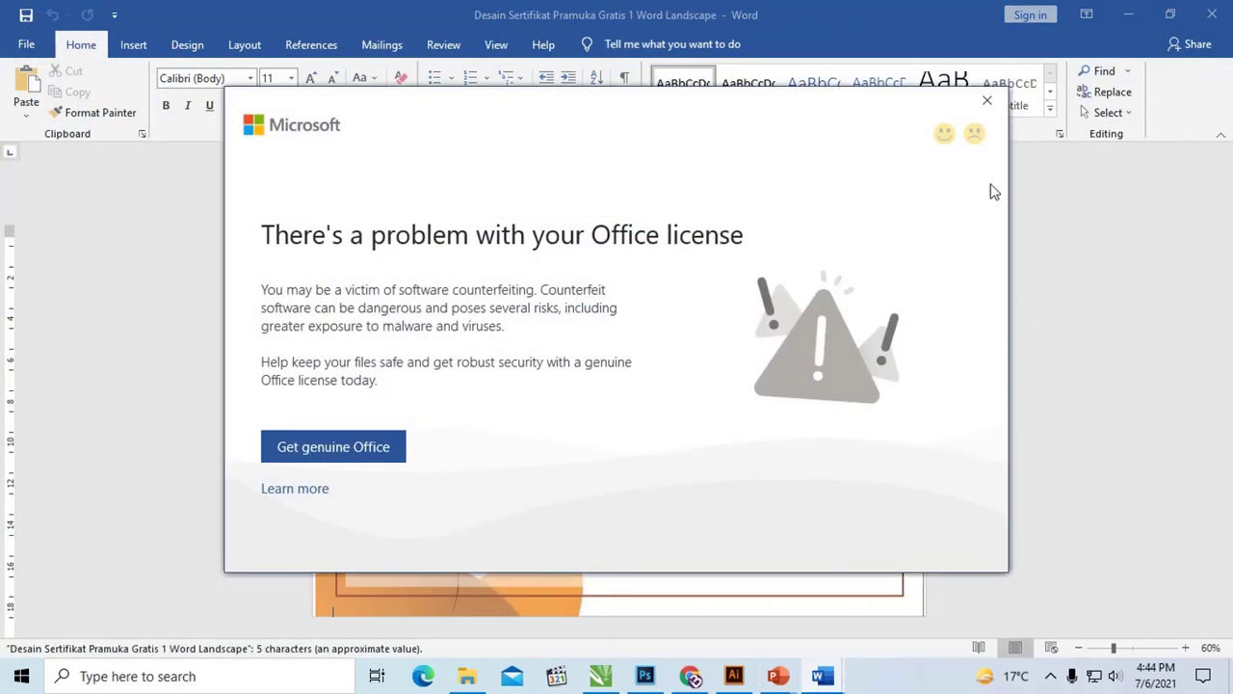
click(987, 100)
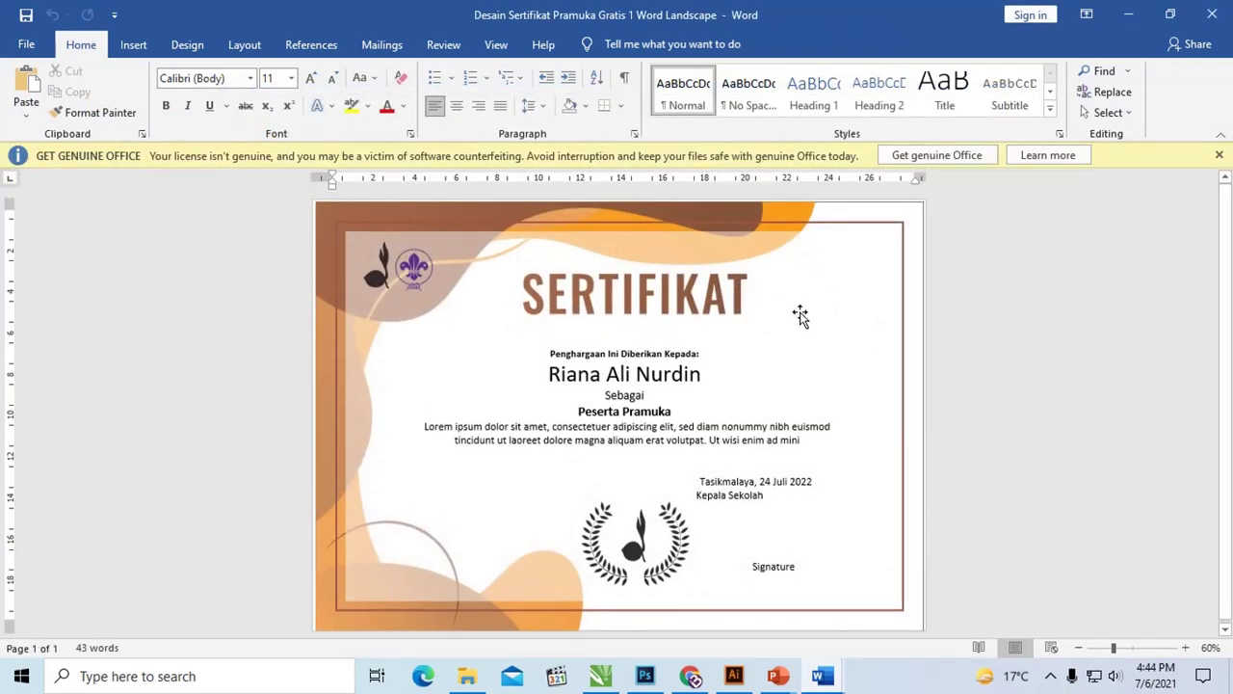
click(1219, 155)
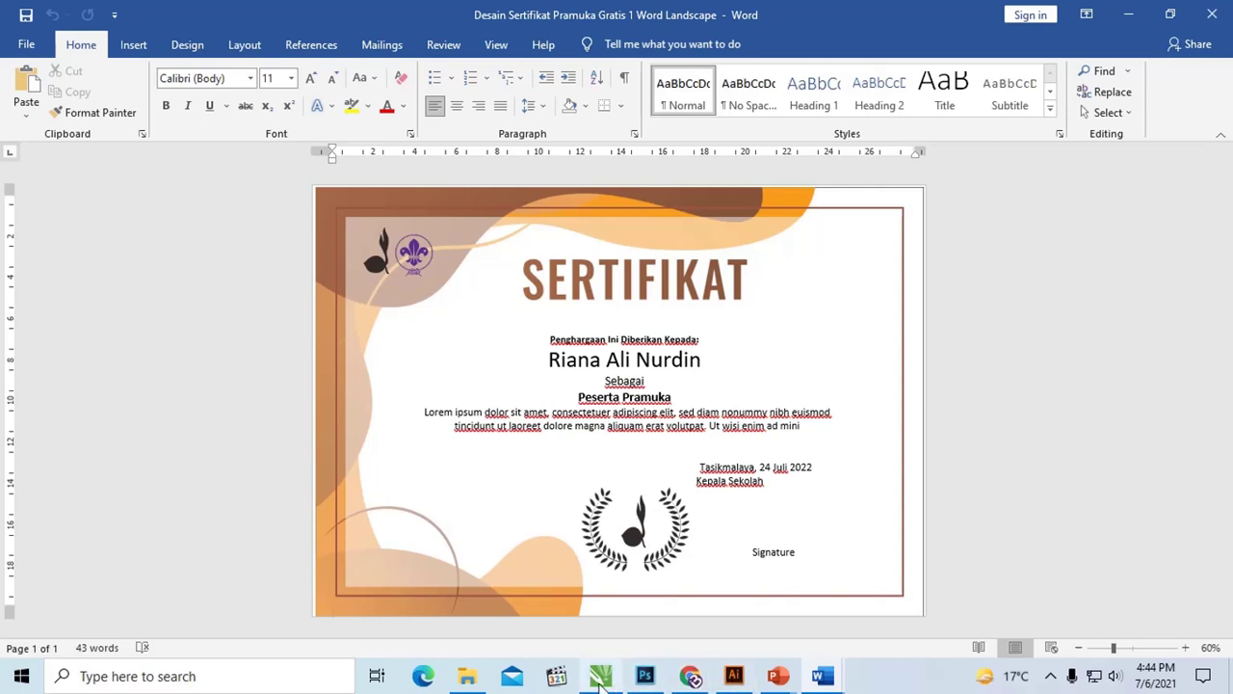
click(466, 675)
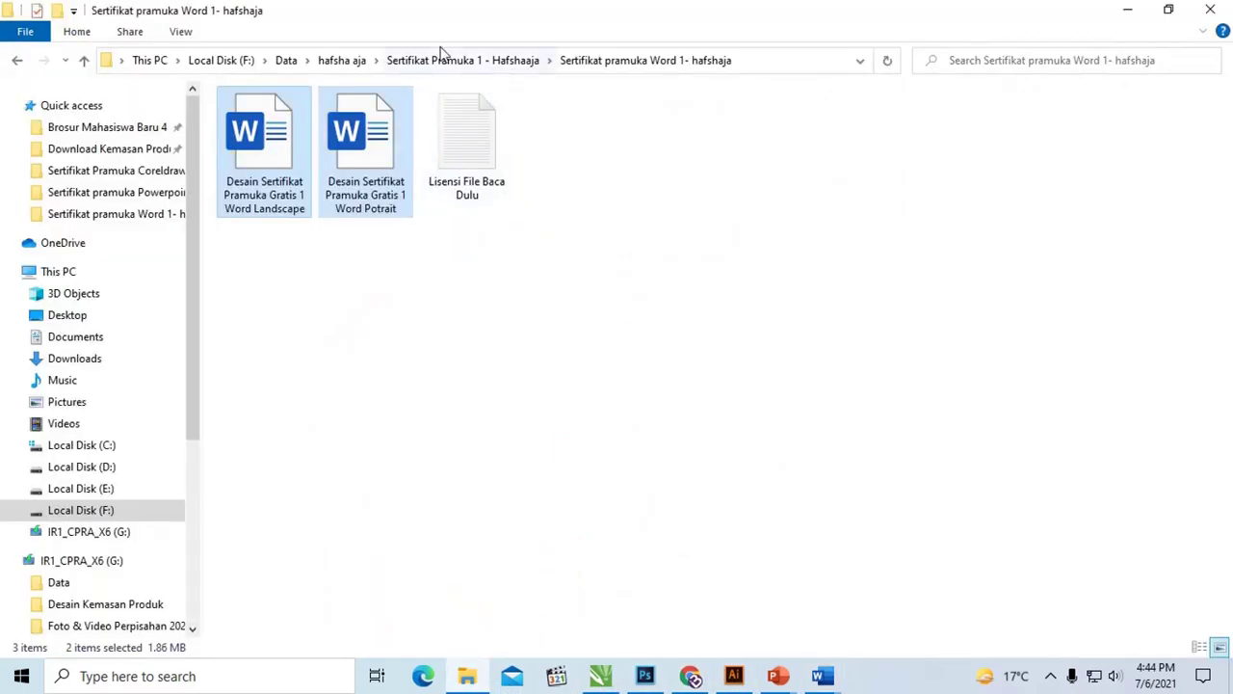
click(349, 60)
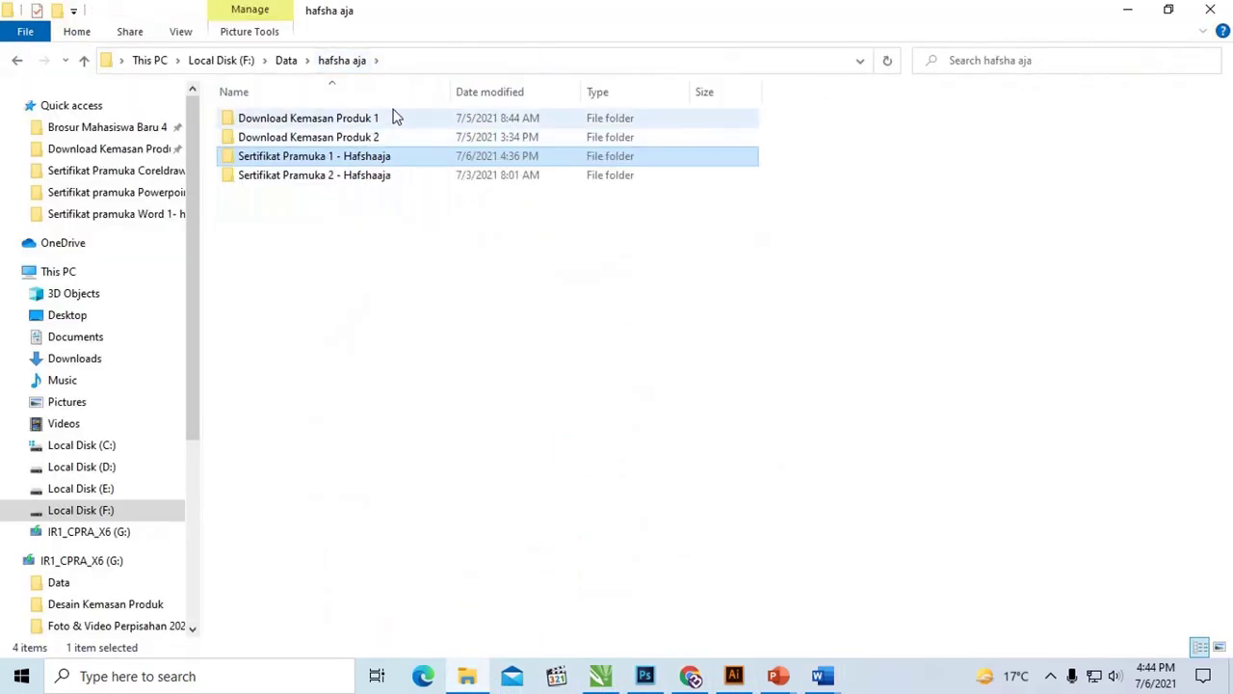
double_click(378, 161)
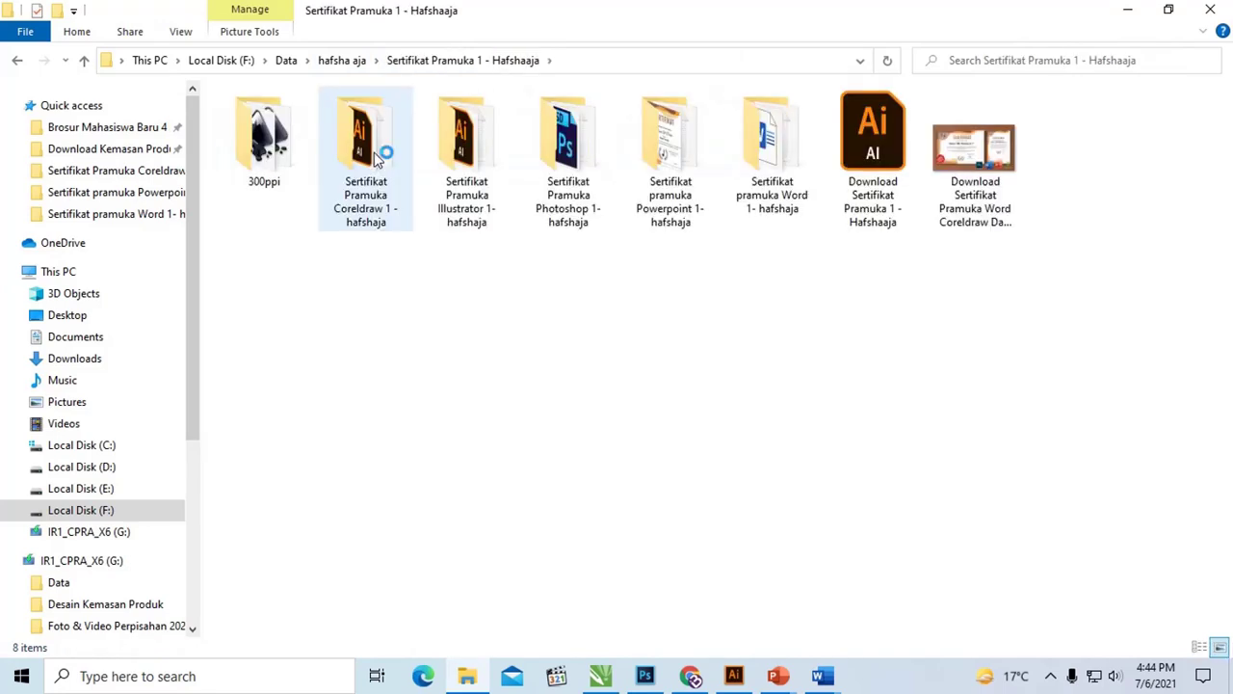
click(383, 154)
click(446, 152)
click(567, 145)
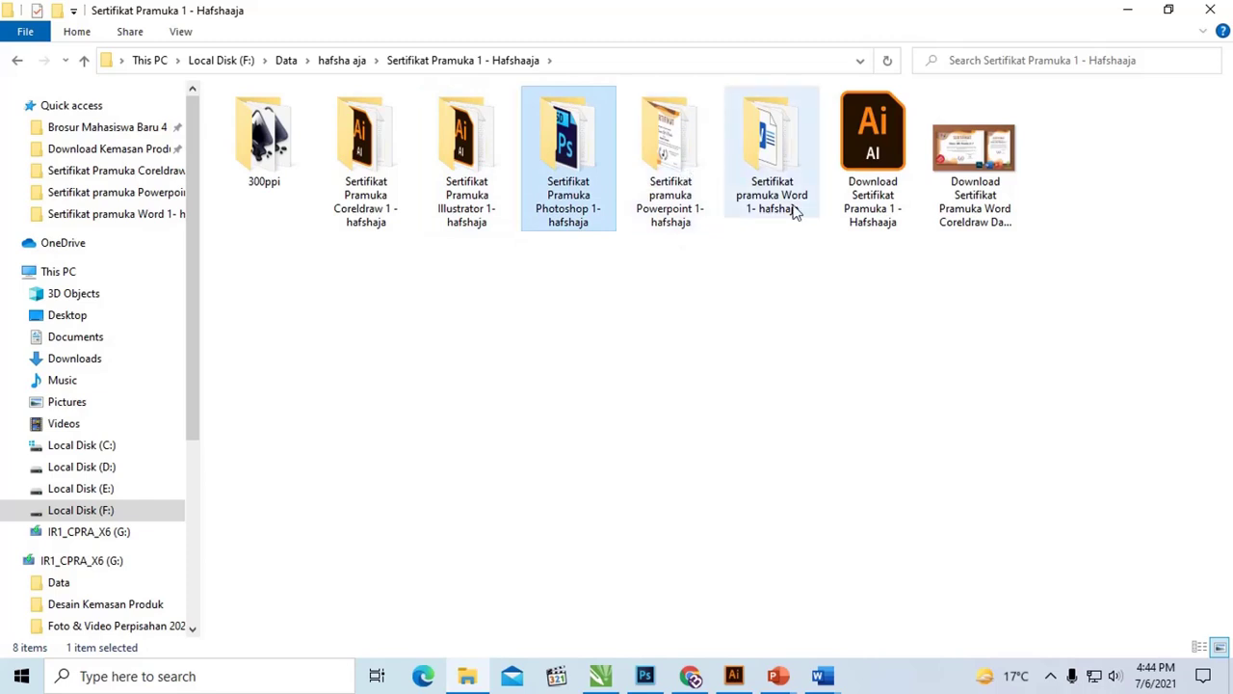
click(771, 149)
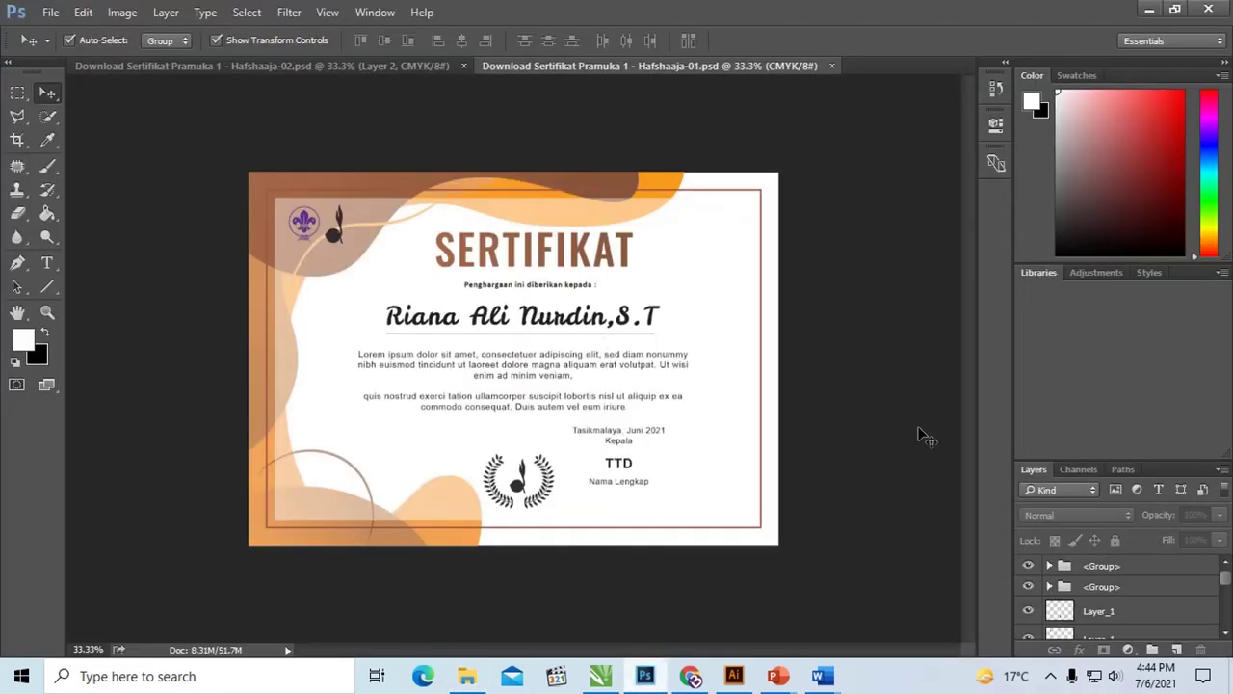
Step: Float the Layers panel beside the certificate and make it taller
drag(1033, 470, 855, 156)
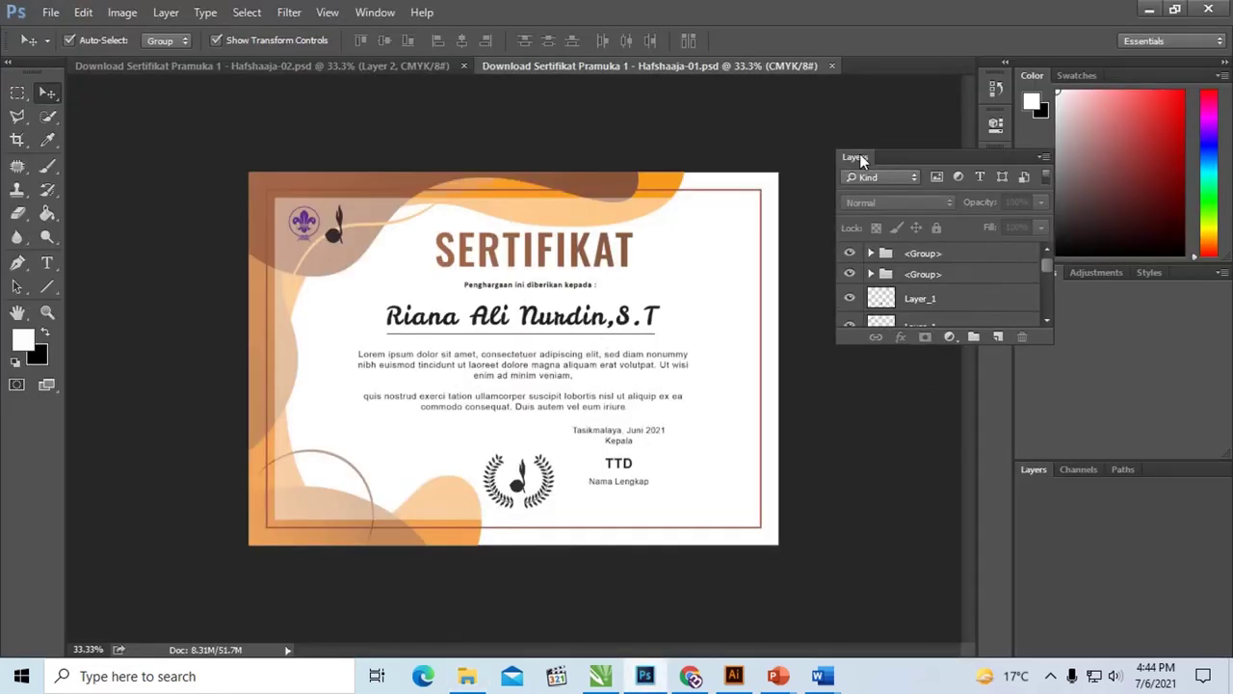
drag(950, 345, 950, 506)
mouse_move(1046, 355)
mouse_down()
mouse_move(1043, 390)
mouse_move(1044, 273)
mouse_up()
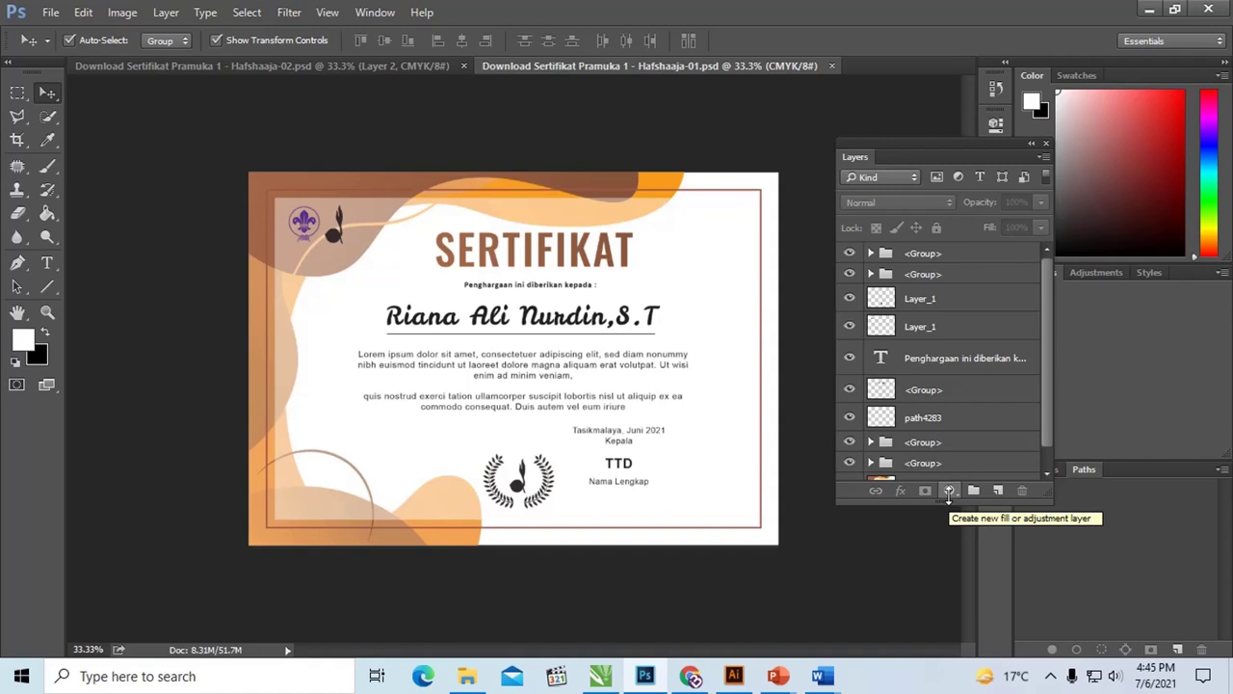
Step: Add a Hue/Saturation adjustment layer and try out different saturation levels
click(950, 492)
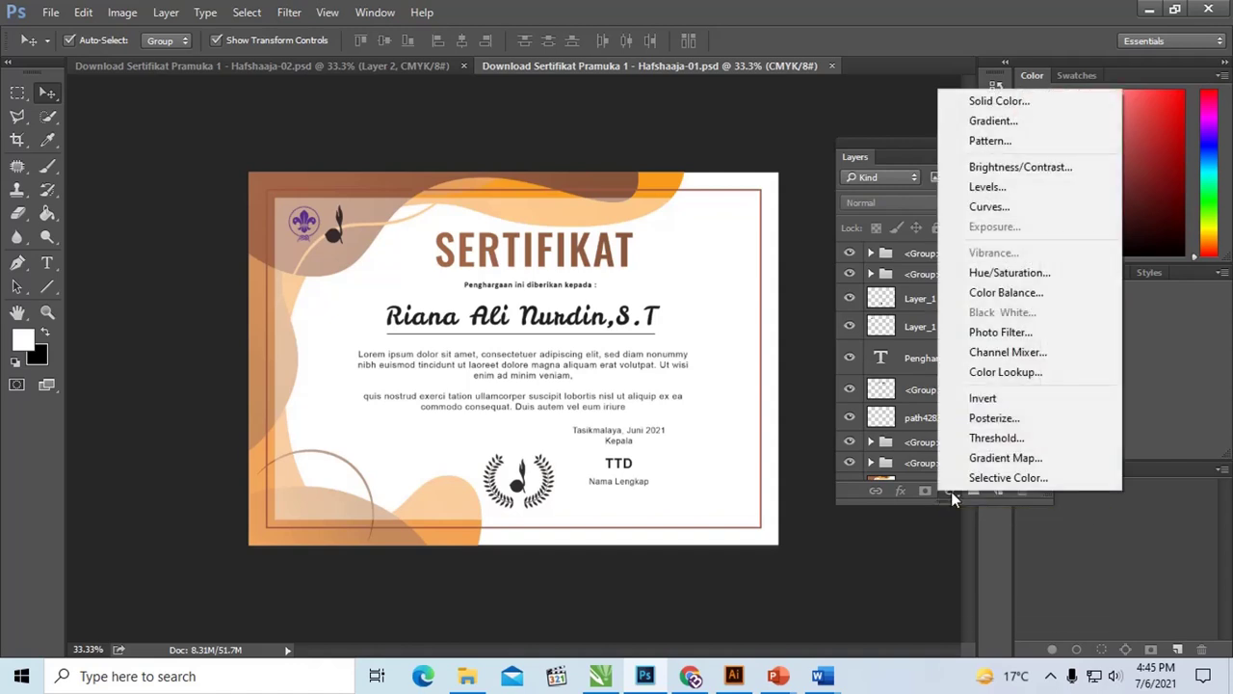
click(1034, 271)
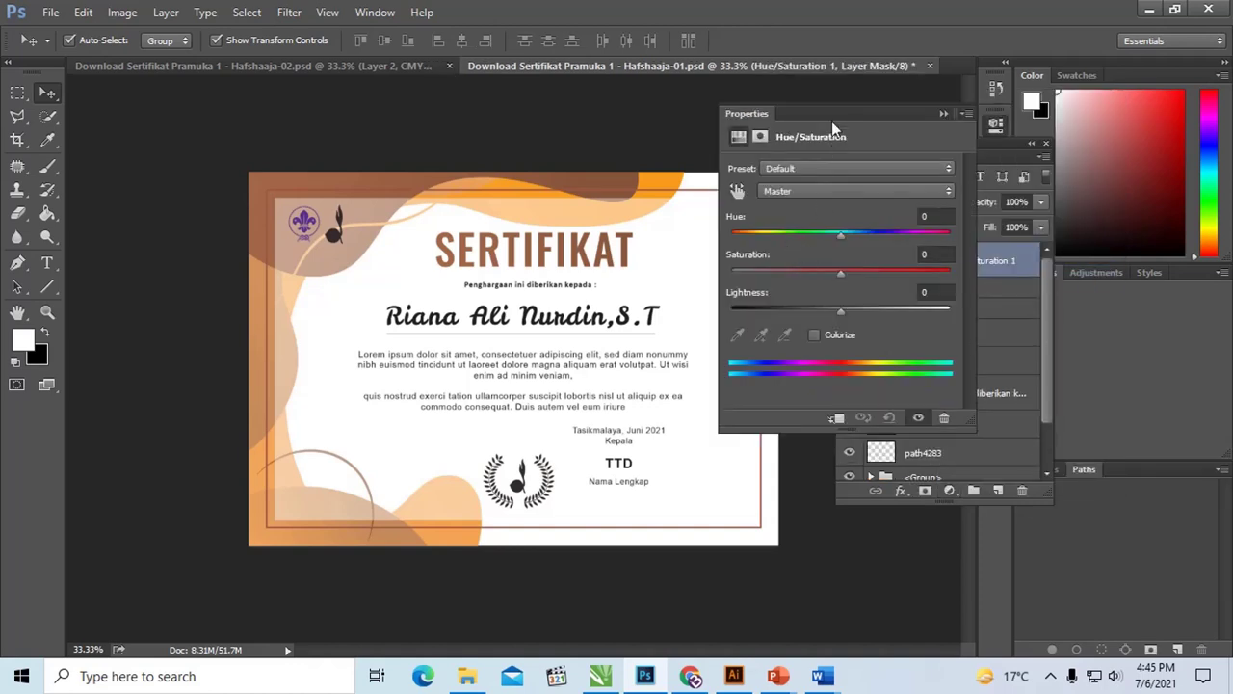
mouse_move(831, 121)
mouse_down()
mouse_move(865, 146)
mouse_move(723, 230)
mouse_move(827, 252)
mouse_up()
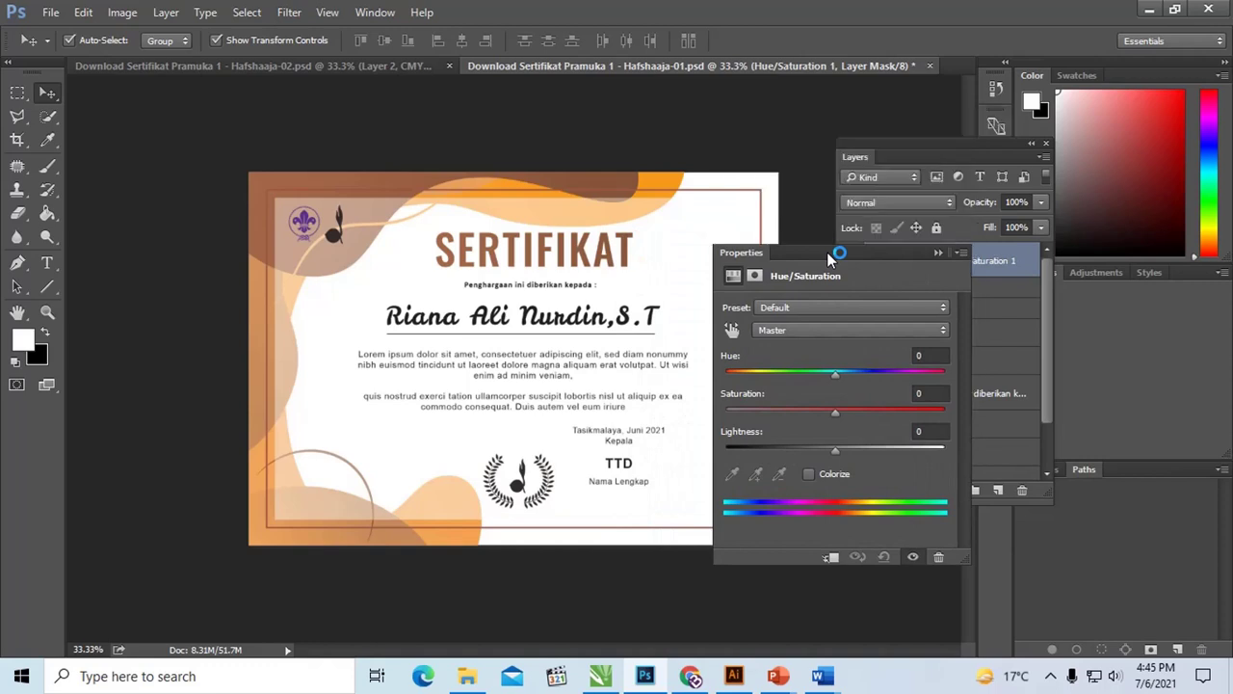
drag(836, 413, 848, 410)
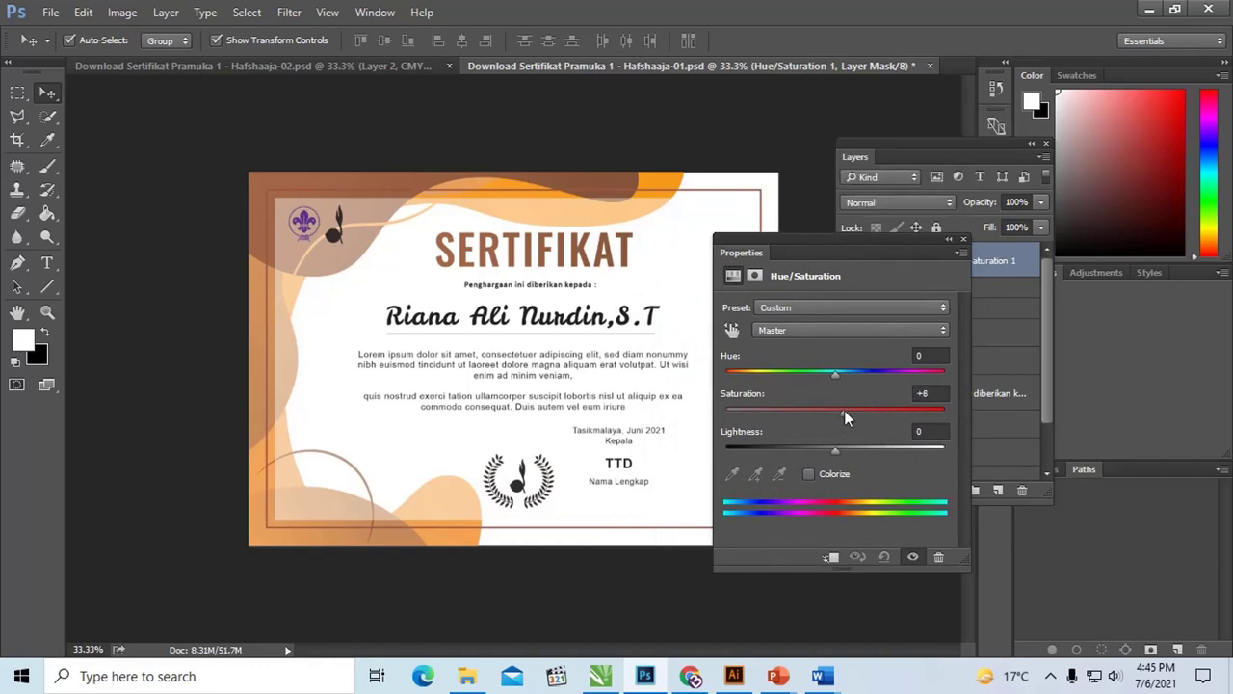
mouse_move(936, 413)
mouse_down()
mouse_move(762, 412)
mouse_move(936, 411)
mouse_move(820, 411)
mouse_move(838, 411)
mouse_move(815, 375)
mouse_move(895, 375)
mouse_move(794, 377)
mouse_move(850, 373)
mouse_move(841, 376)
mouse_up()
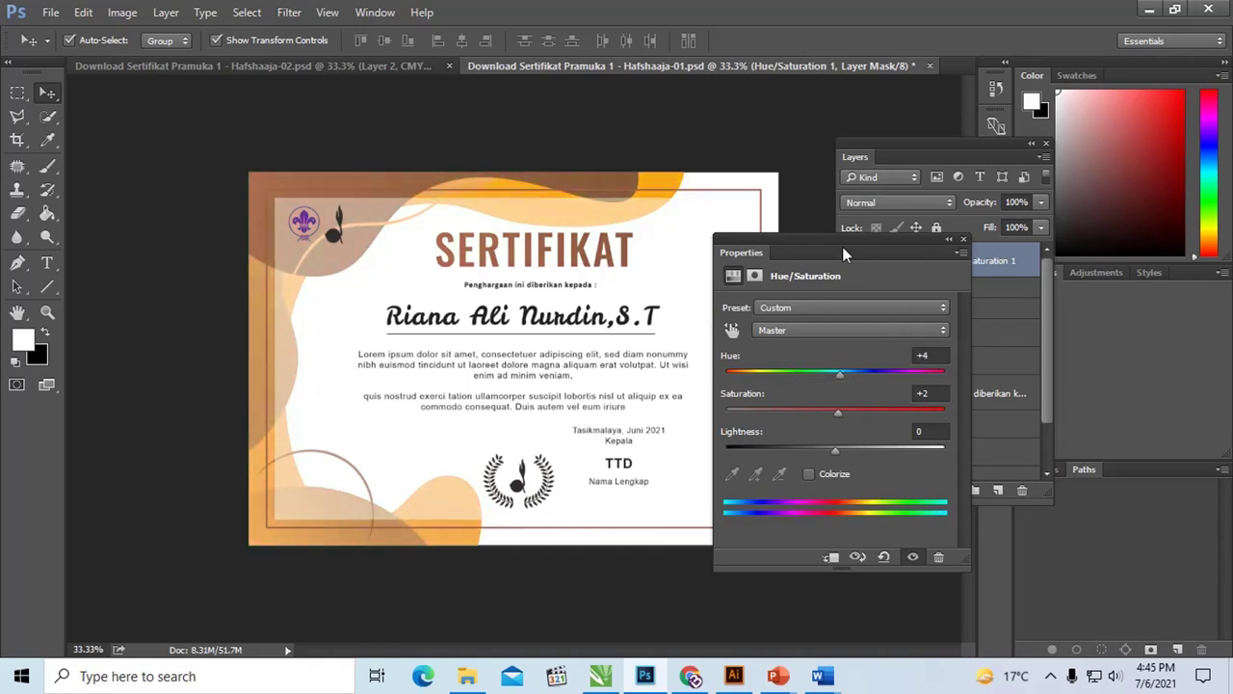
Step: Shift the certificate's hue to +87 to turn its colours green
mouse_move(842, 246)
mouse_down()
mouse_move(825, 243)
mouse_move(753, 322)
mouse_move(721, 269)
mouse_move(790, 260)
mouse_move(423, 245)
mouse_move(677, 327)
mouse_move(1003, 354)
mouse_move(1072, 325)
mouse_move(1073, 298)
mouse_up()
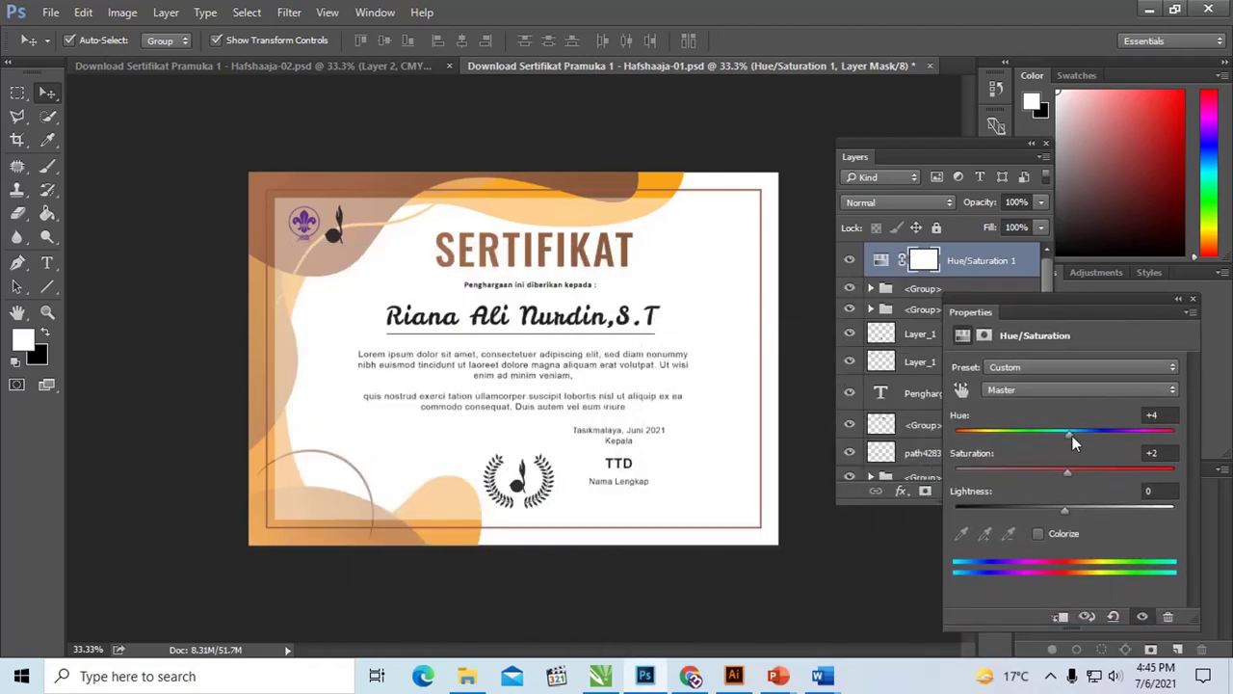
drag(1071, 435, 1133, 430)
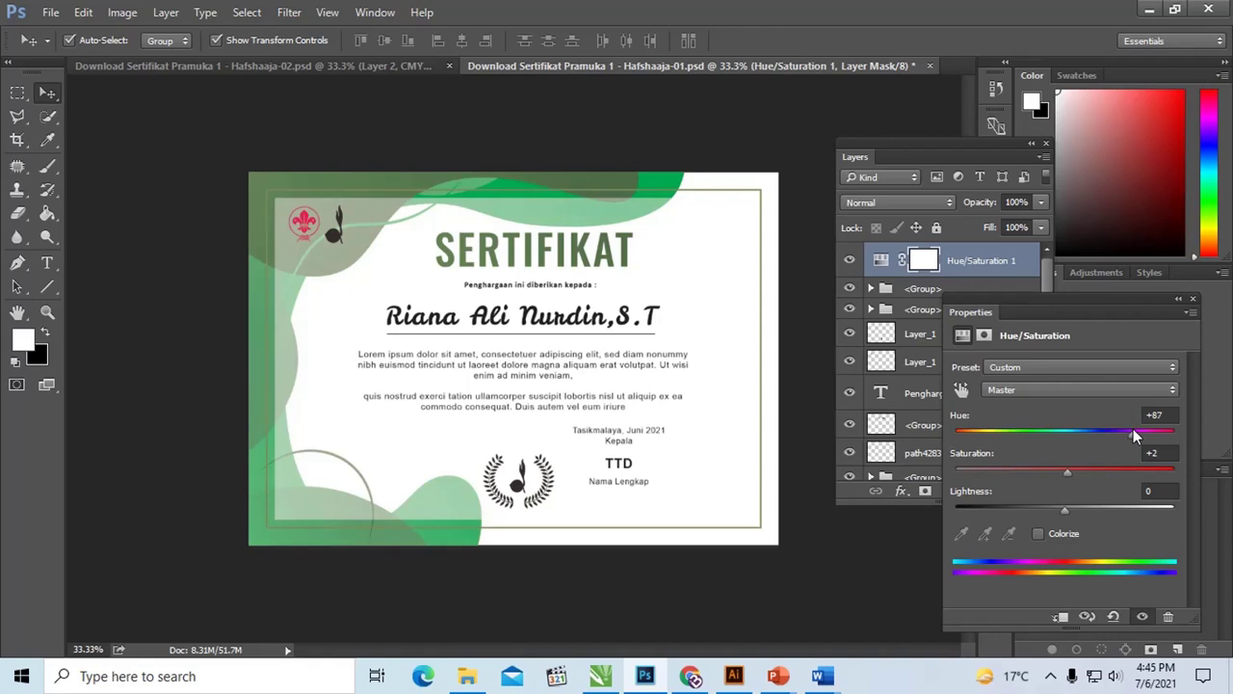
mouse_move(1073, 468)
mouse_down()
mouse_move(1144, 469)
mouse_move(1058, 477)
mouse_move(1069, 478)
mouse_up()
Step: Turn on Colorize and tint the certificate purple with Hue 256 and Saturation 65
click(1039, 533)
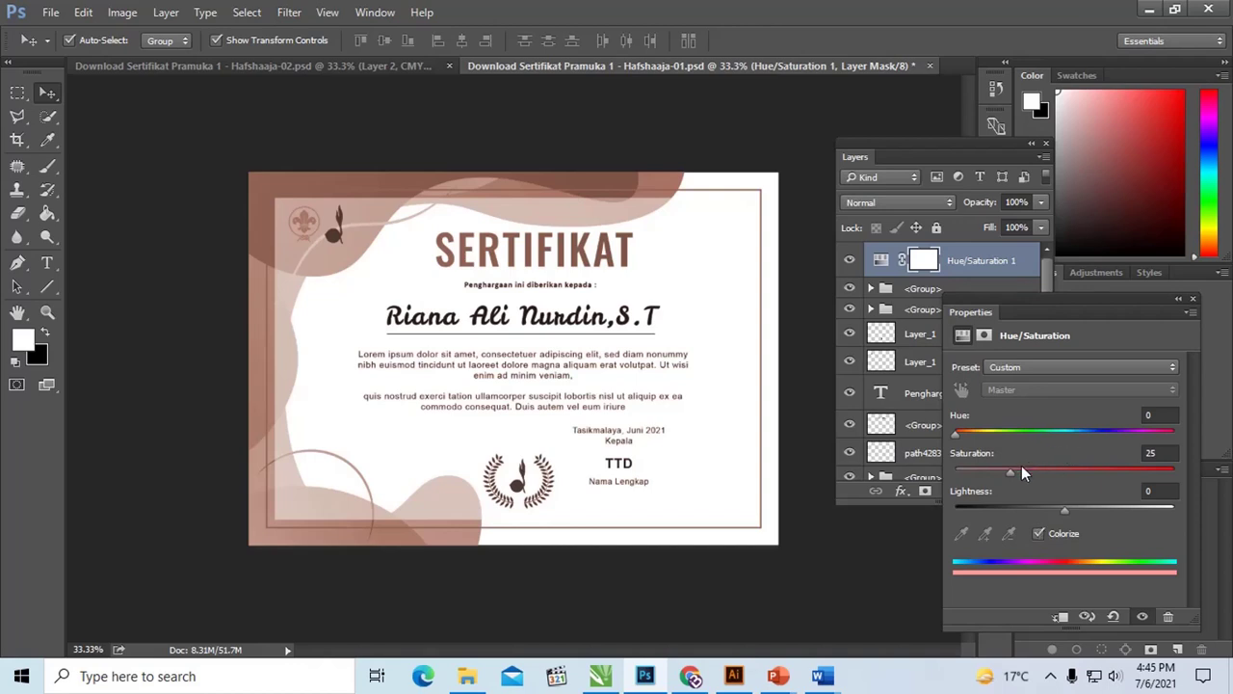
drag(1031, 469, 1077, 470)
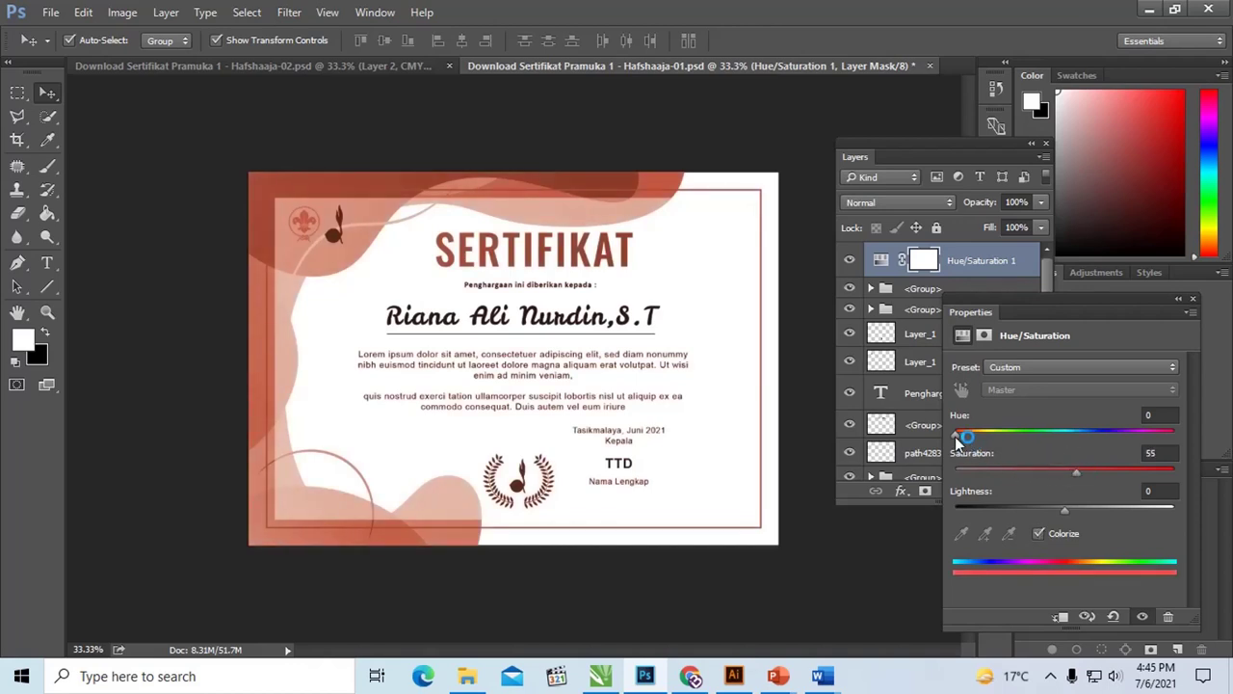
drag(1003, 436, 1130, 434)
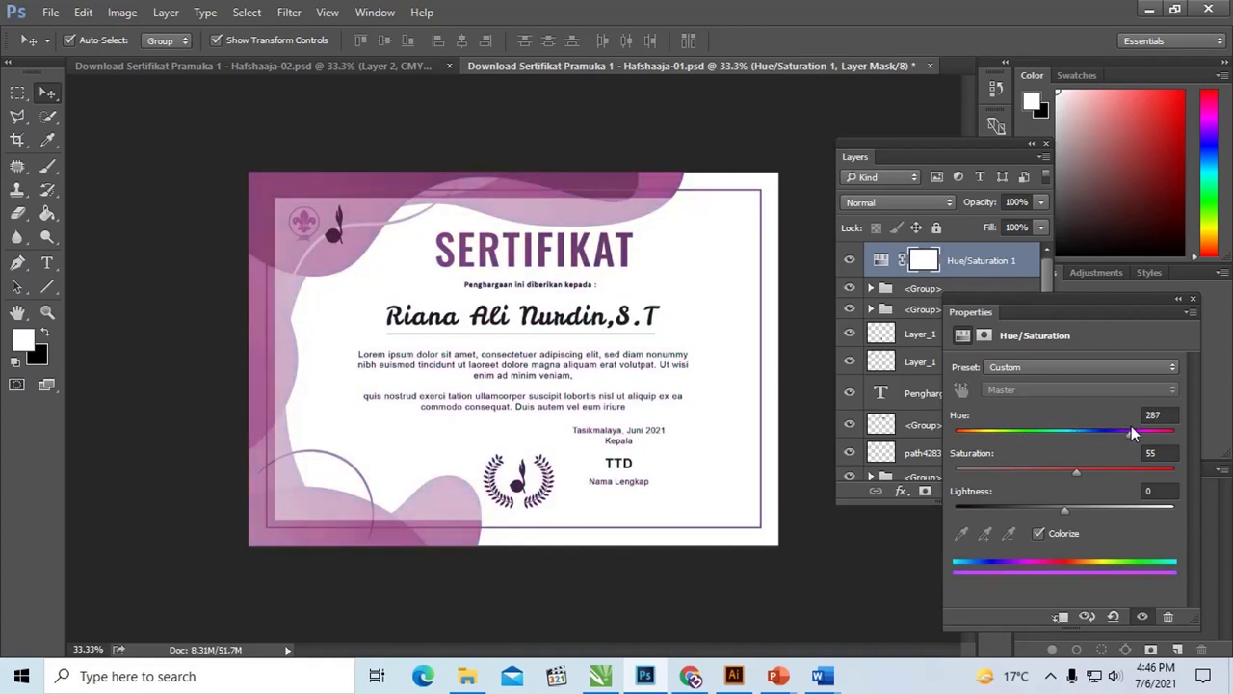
drag(1132, 433, 1113, 436)
mouse_move(1077, 473)
mouse_down()
mouse_move(1193, 476)
mouse_move(1038, 469)
mouse_move(1158, 470)
mouse_move(1087, 469)
mouse_move(1098, 470)
mouse_up()
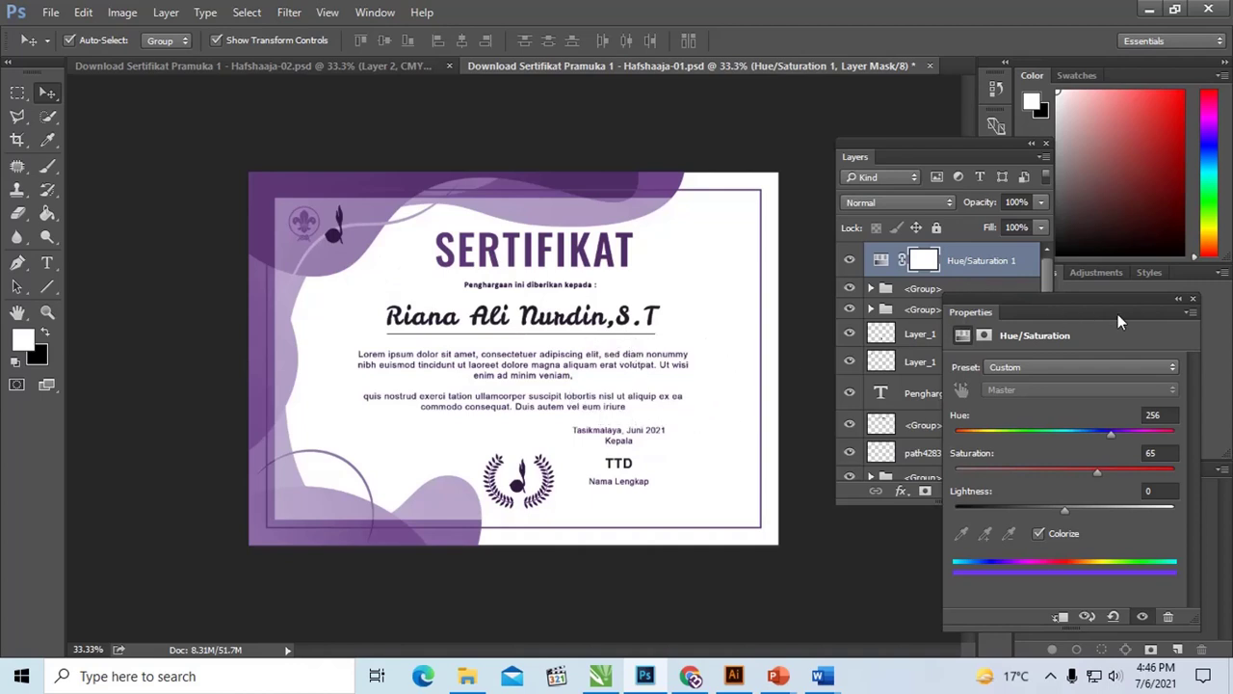
click(944, 270)
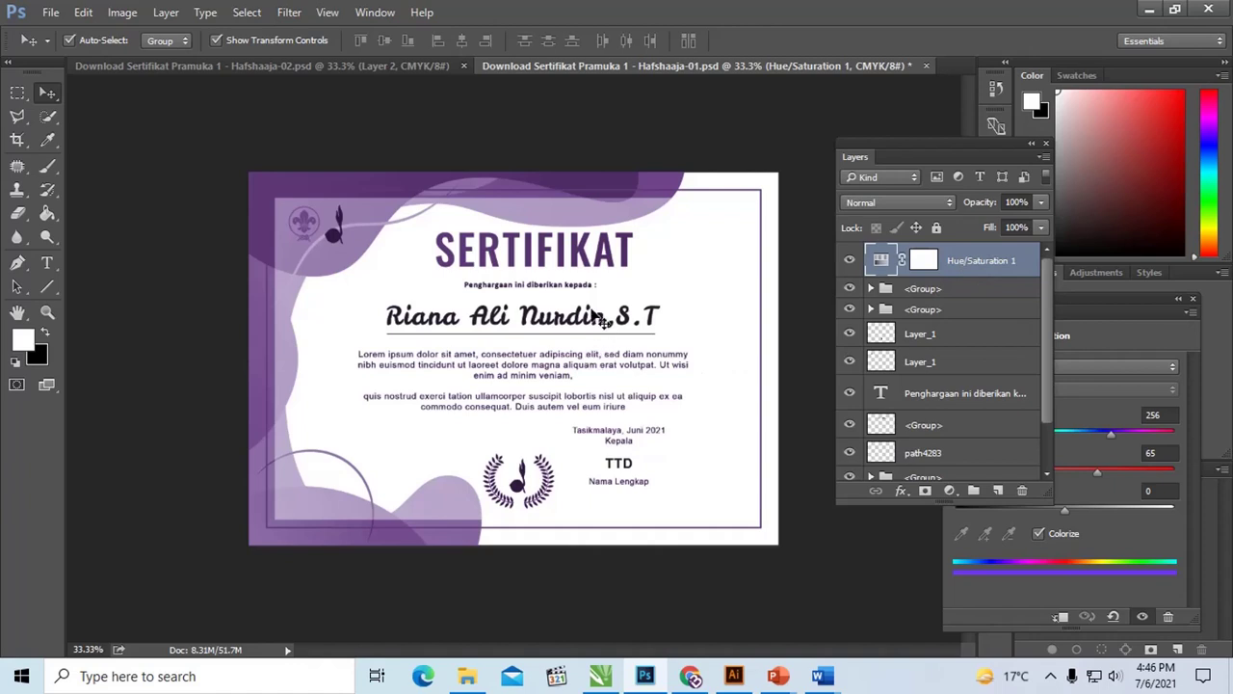
Step: Move the name group, SERTIFIKAT title group and Penghargaan text above Hue/Saturation 1
click(652, 330)
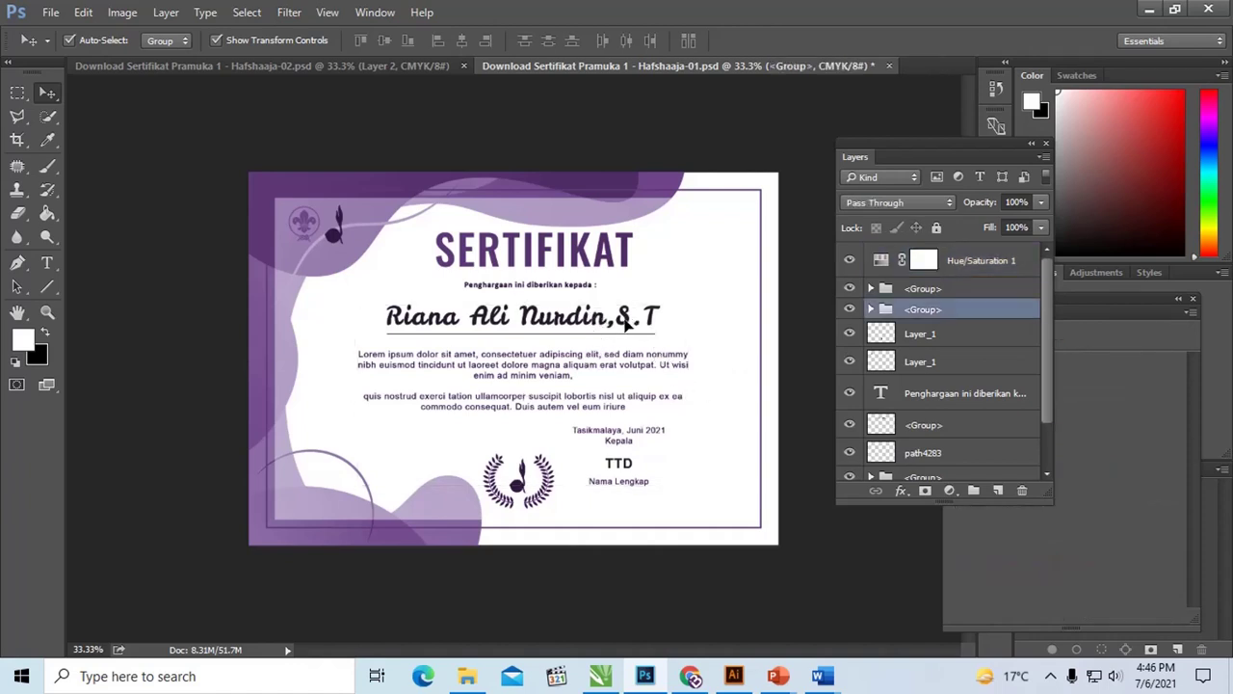
drag(618, 328, 599, 340)
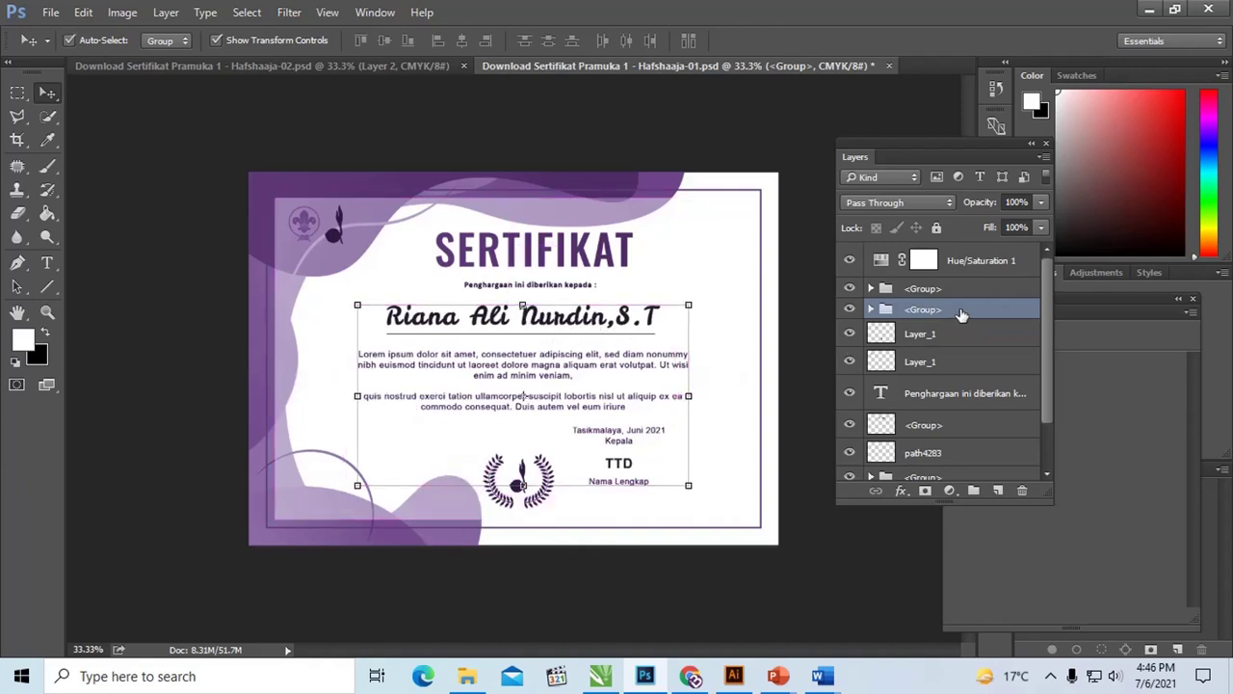
drag(961, 314, 960, 255)
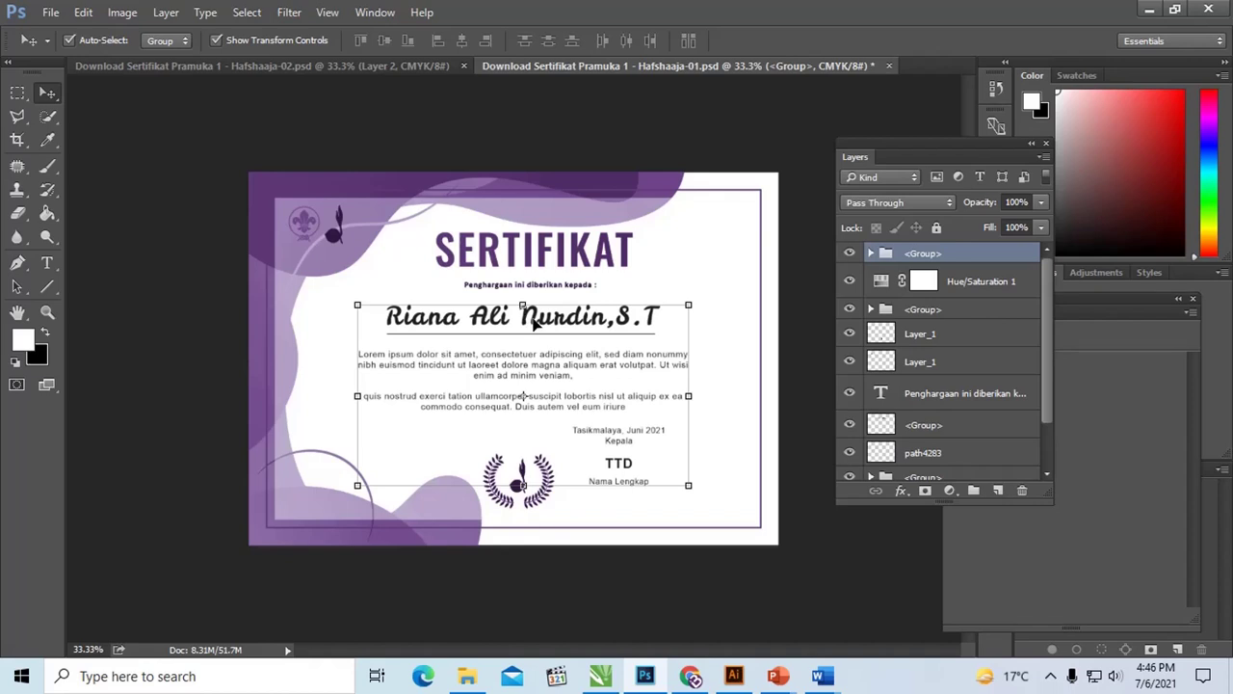
click(570, 256)
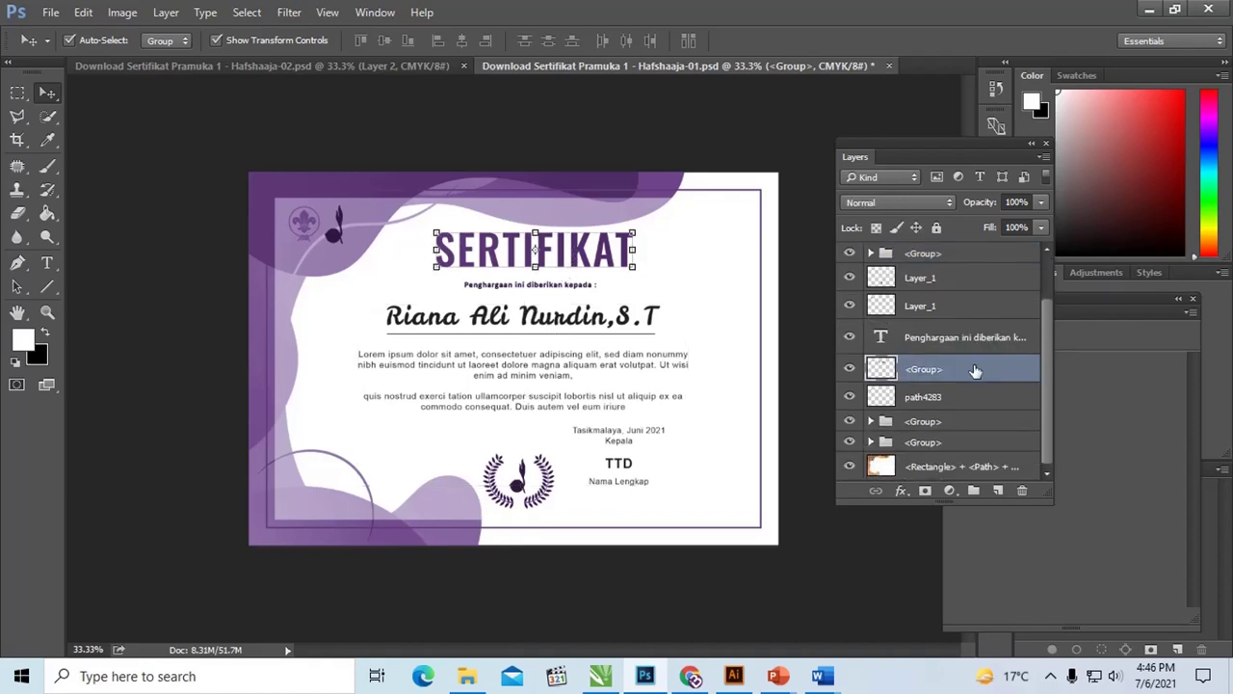
click(980, 337)
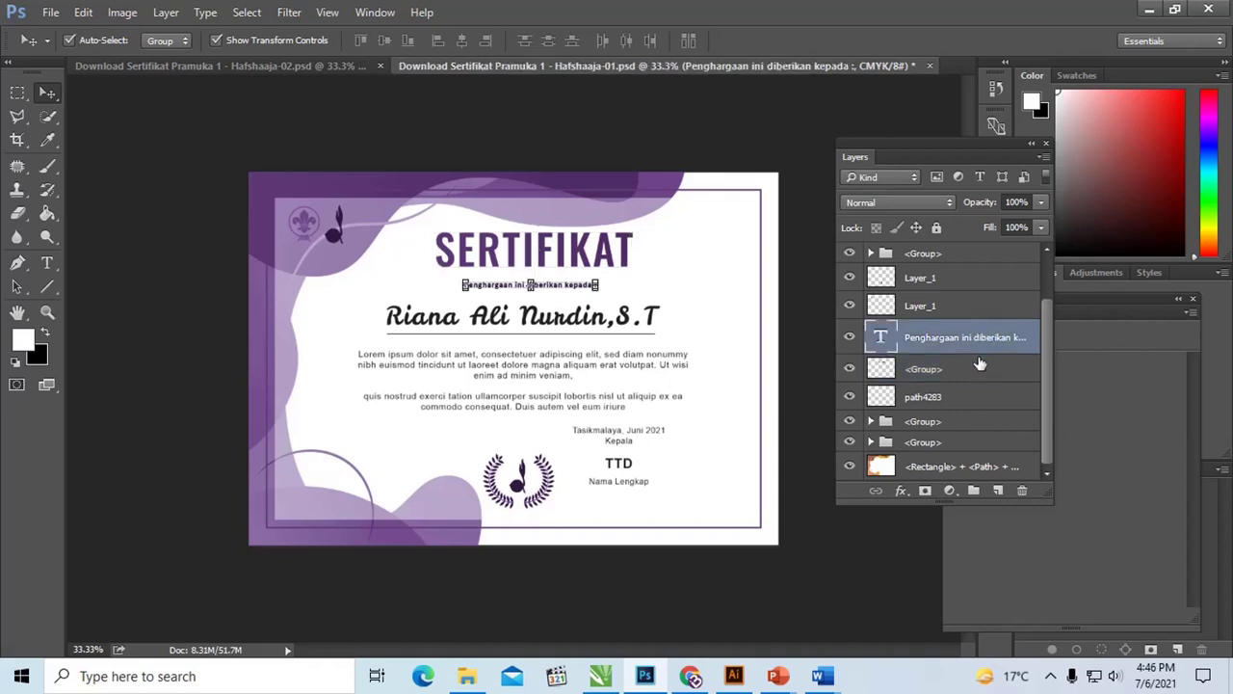
shift+click(979, 372)
scroll(979, 372, up, 1)
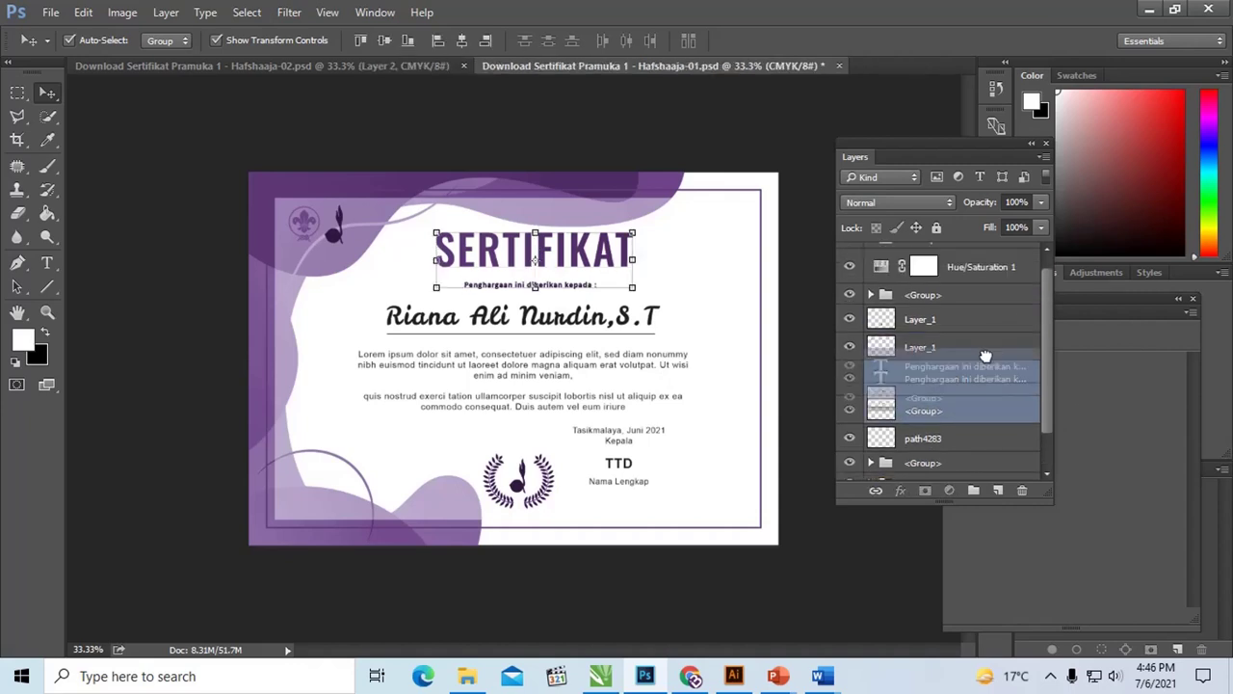
drag(983, 385, 982, 253)
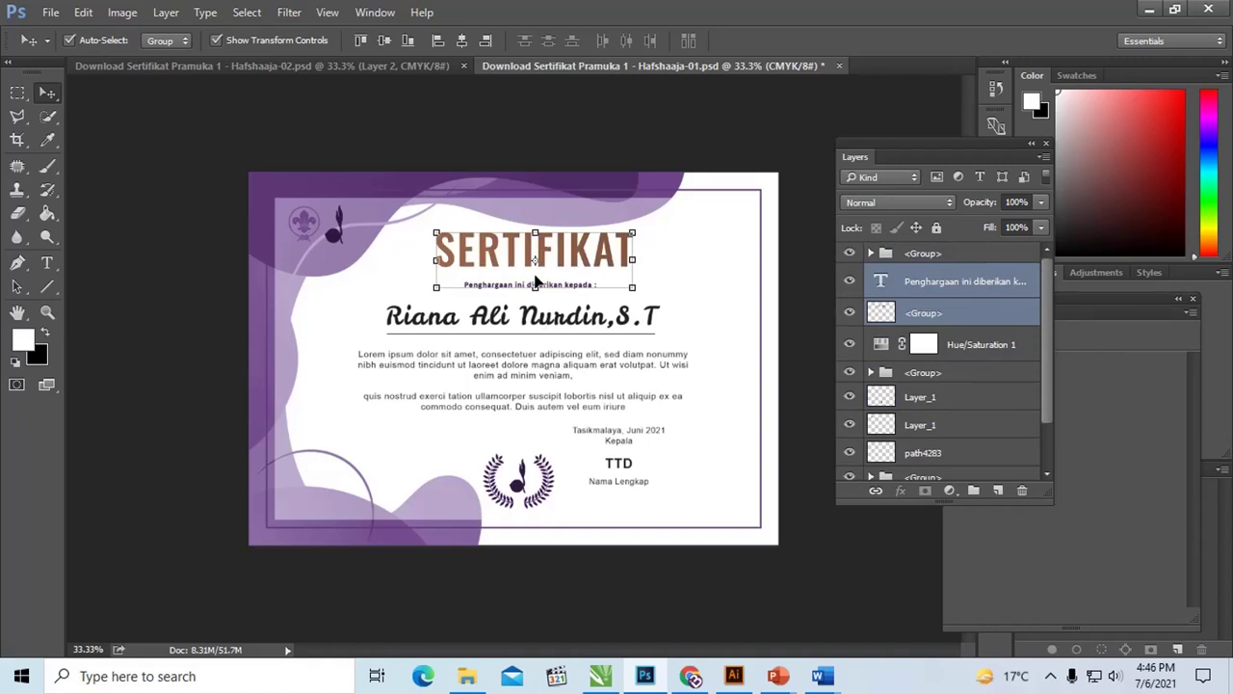
click(669, 144)
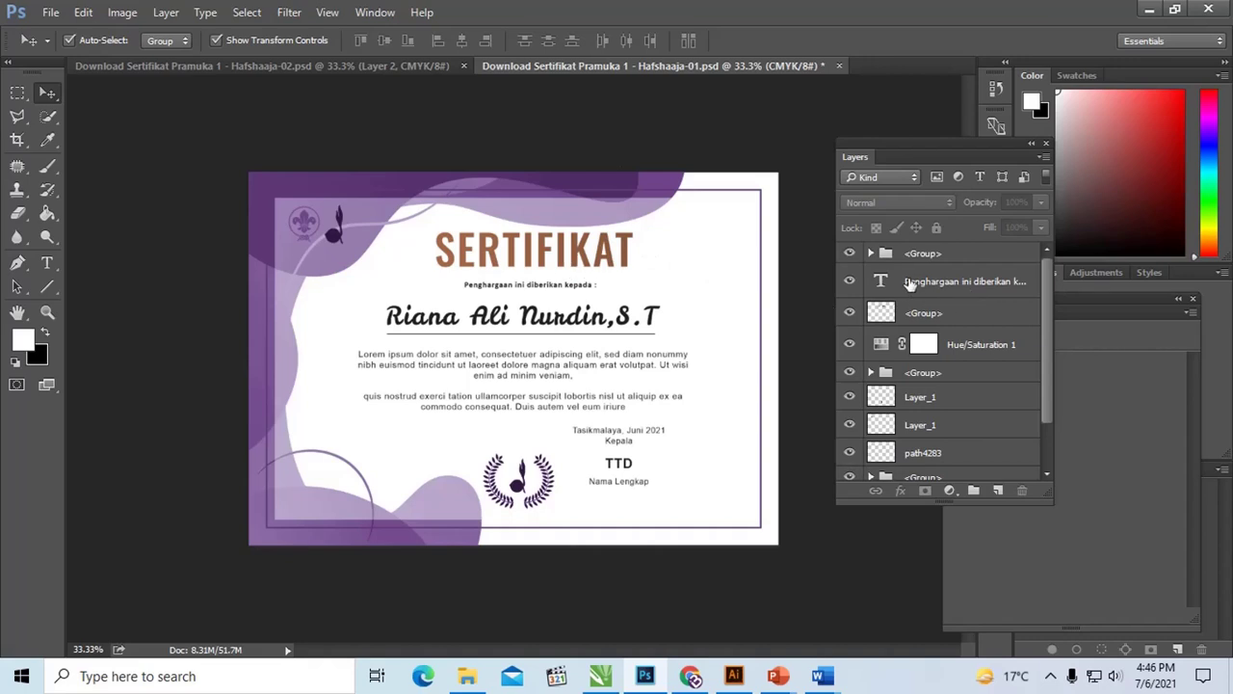
Step: Check the layer stack, apply a free transform to the frame group, and switch to Illustrator's certificate document
click(964, 346)
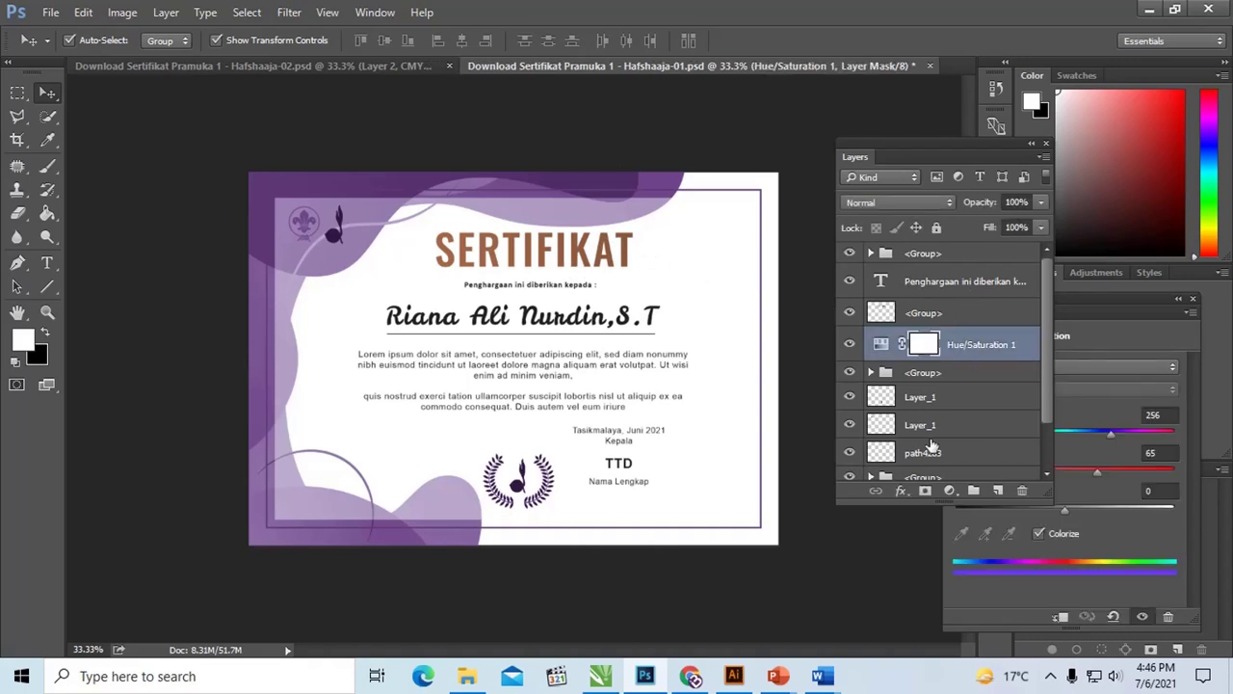
drag(920, 502, 915, 621)
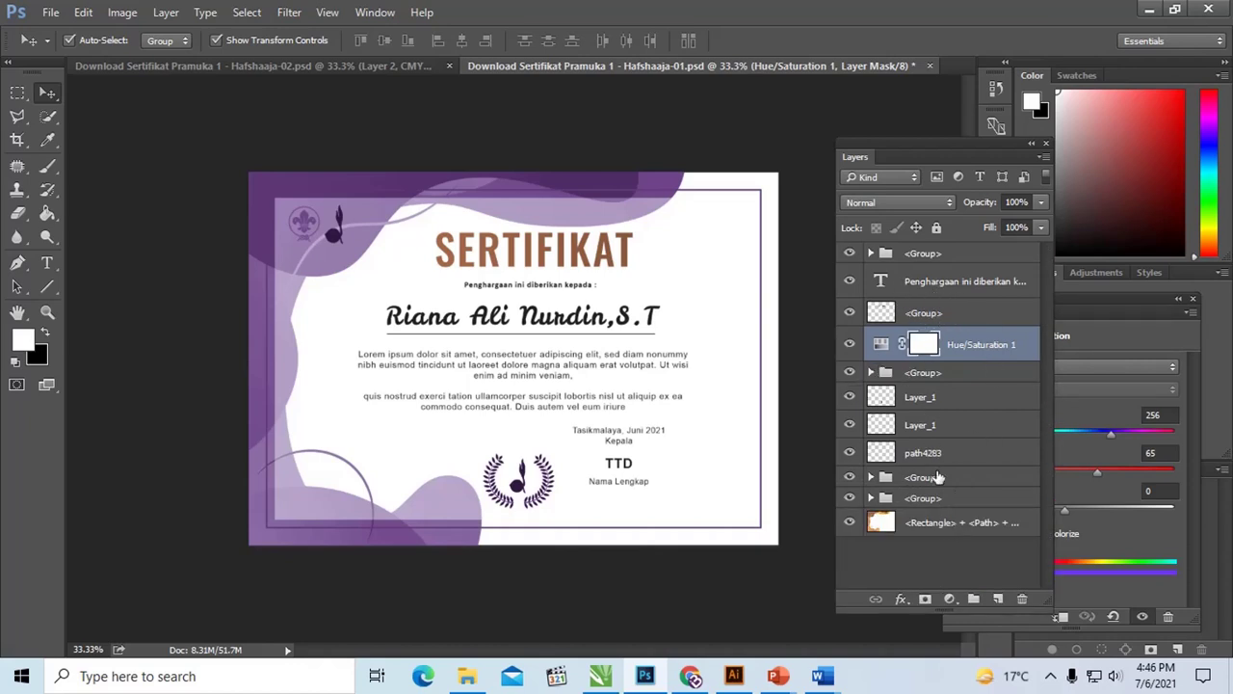
click(954, 314)
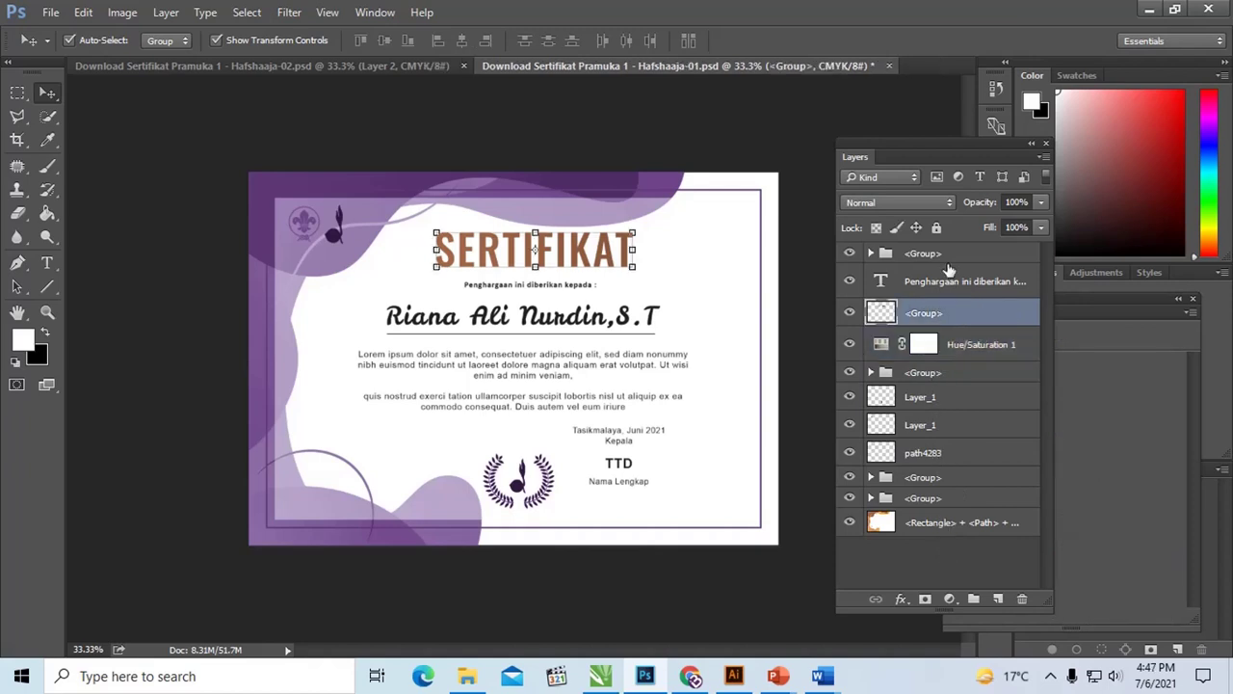
click(949, 254)
click(956, 314)
click(952, 282)
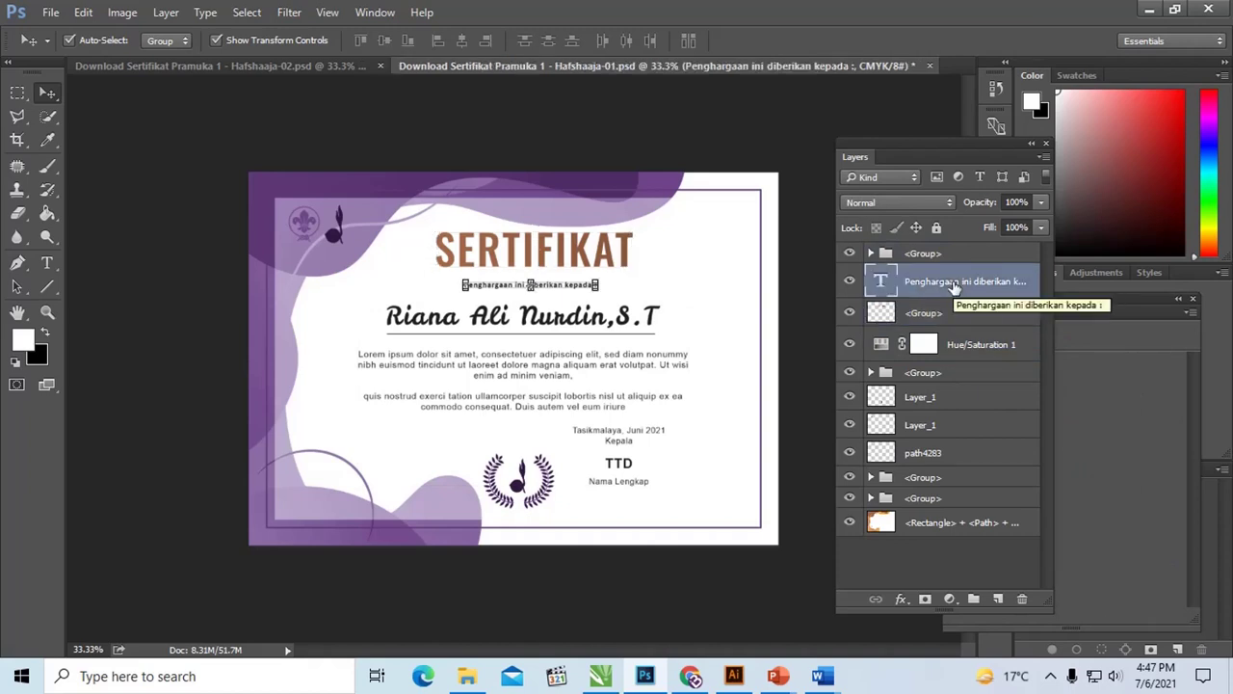
click(652, 202)
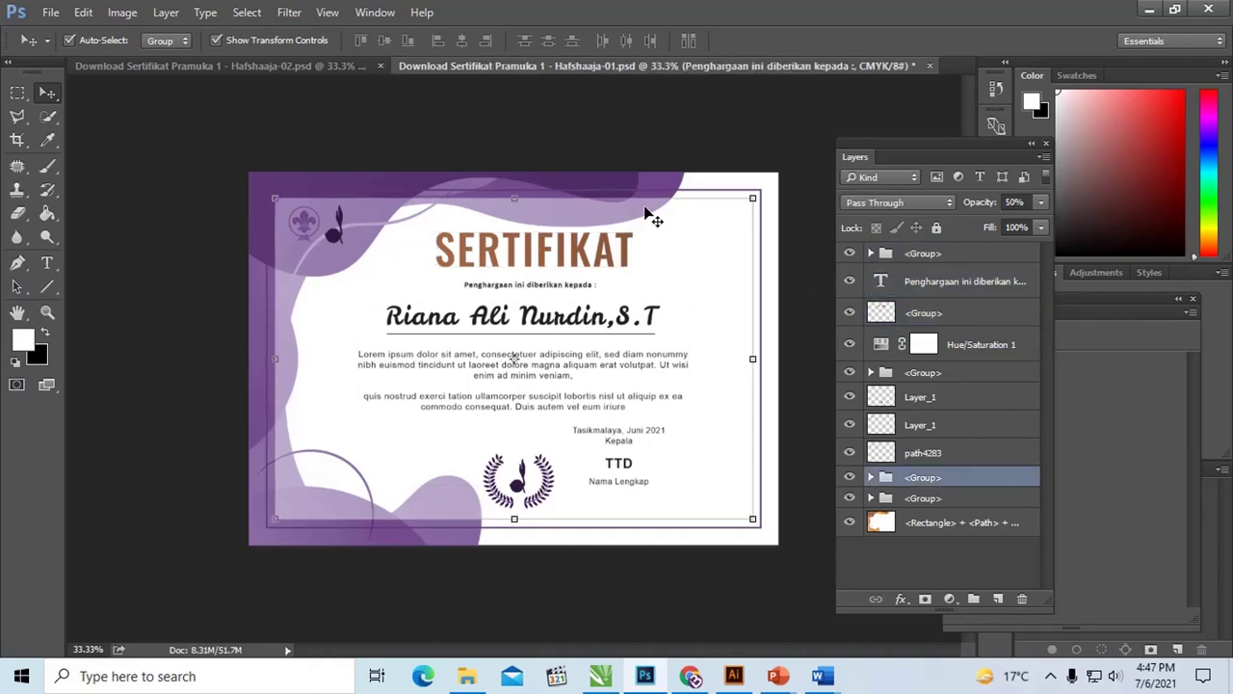
key(ctrl+t)
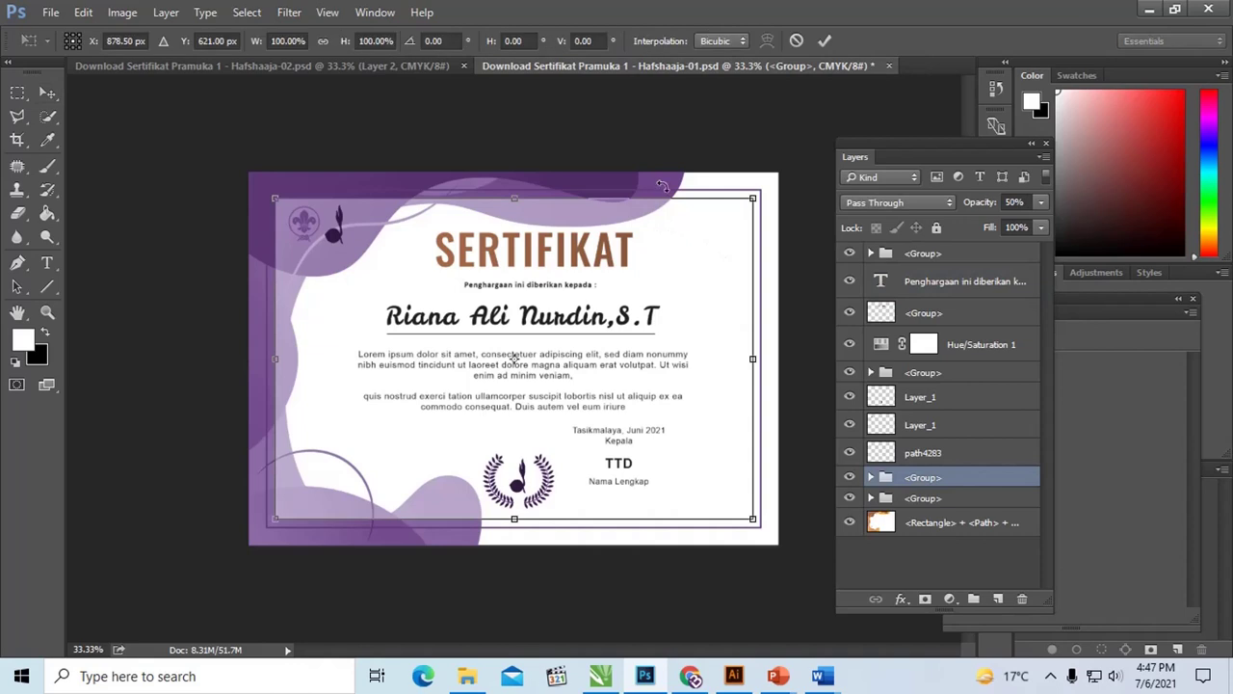
key(Return)
click(850, 523)
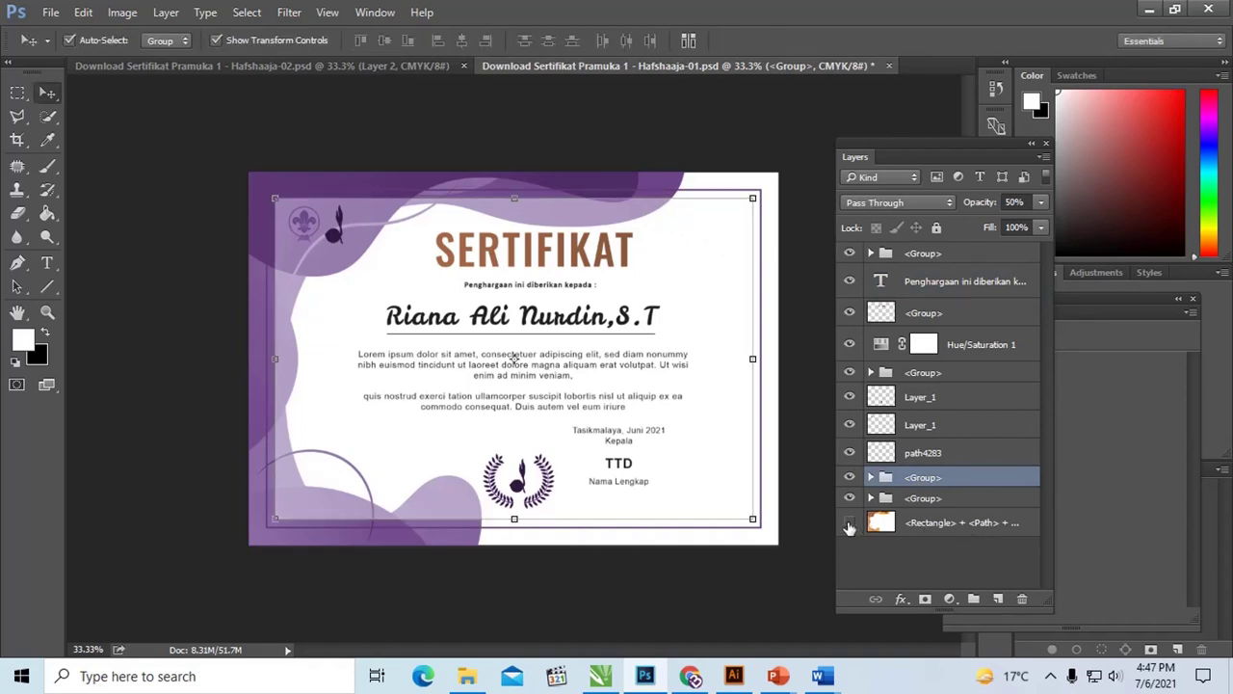
click(850, 523)
click(472, 681)
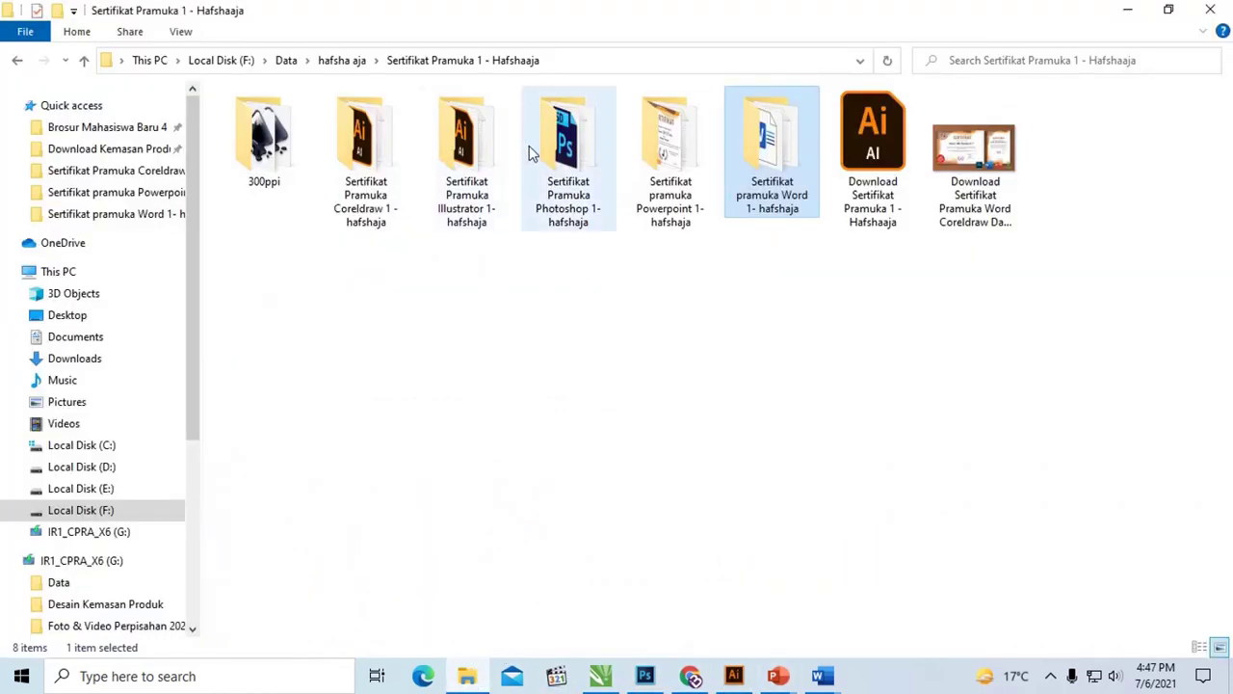
click(734, 676)
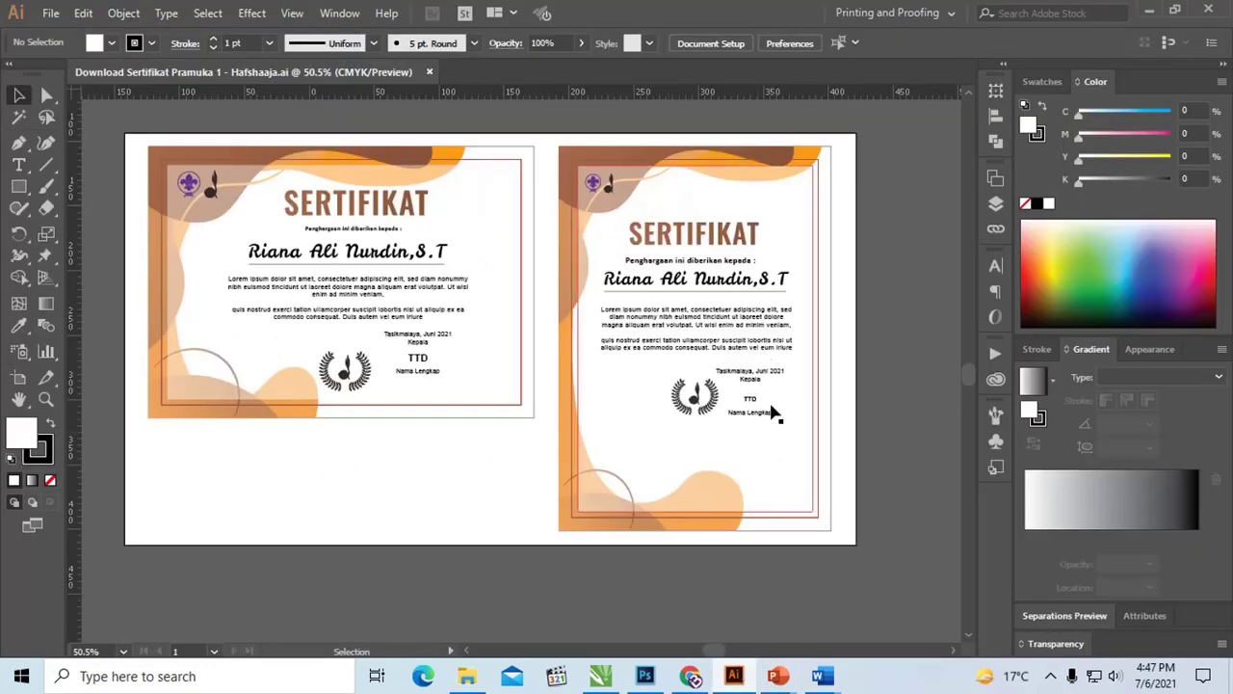
Step: Select the right certificate's background group and zoom in on its top edge
click(774, 291)
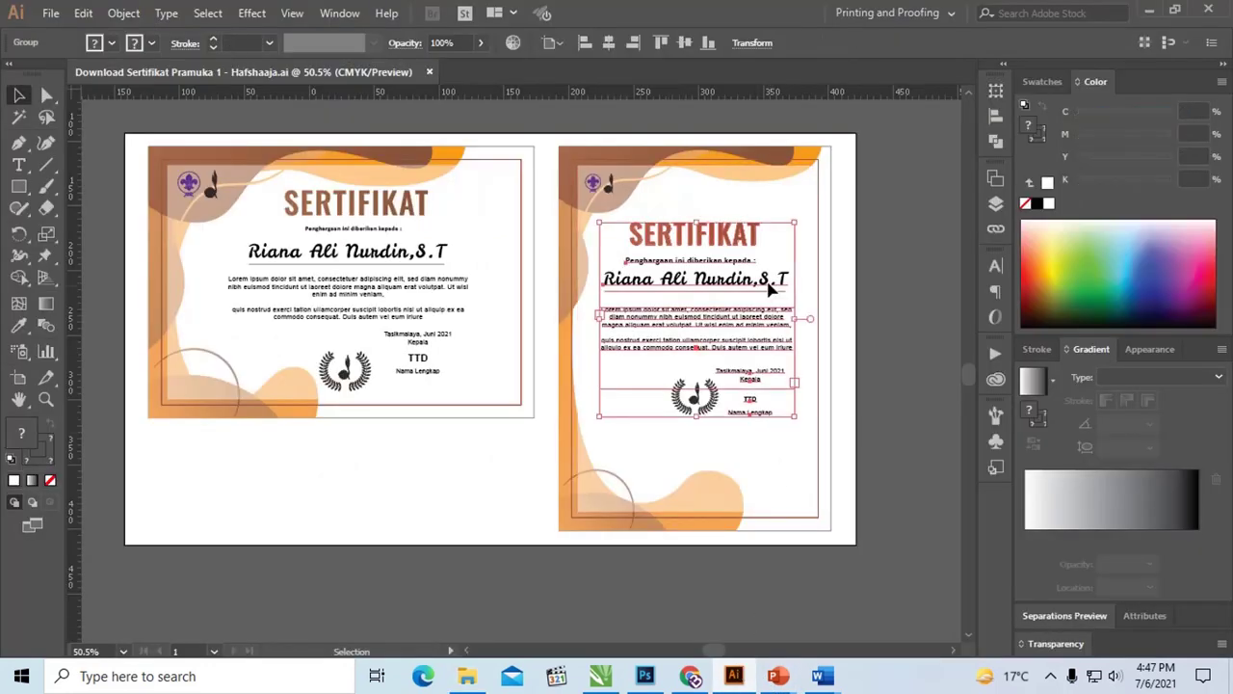
click(877, 450)
click(996, 204)
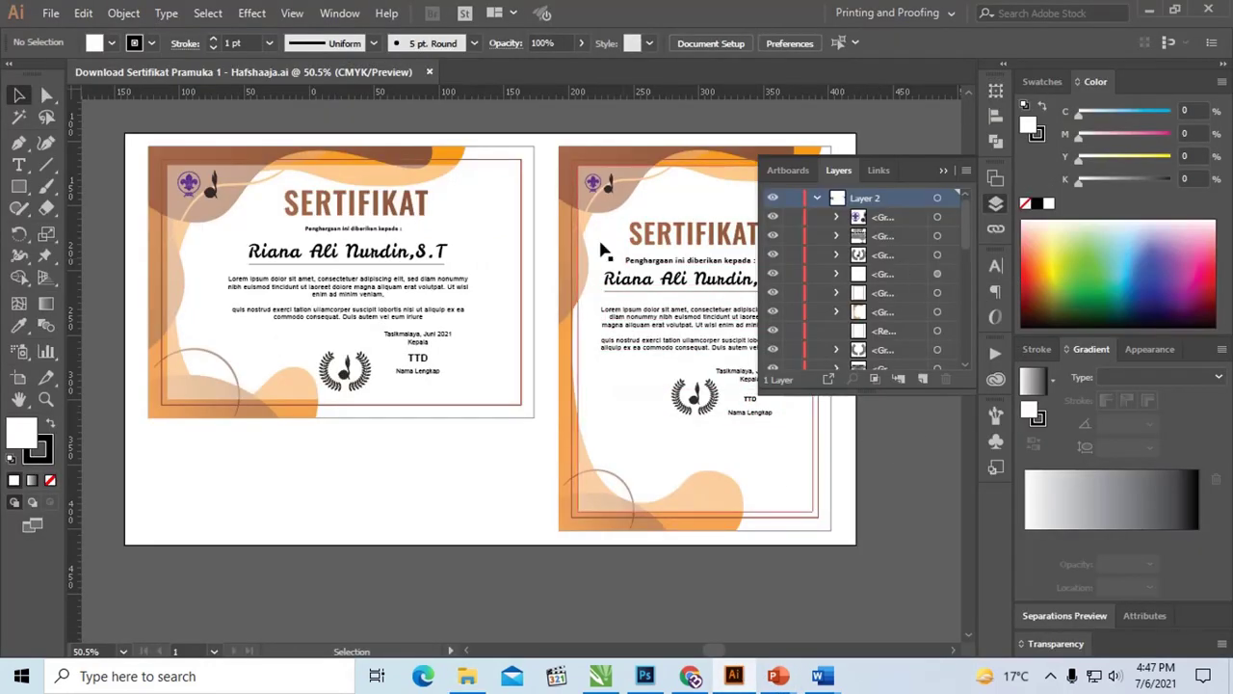
scroll(964, 241, down, 3)
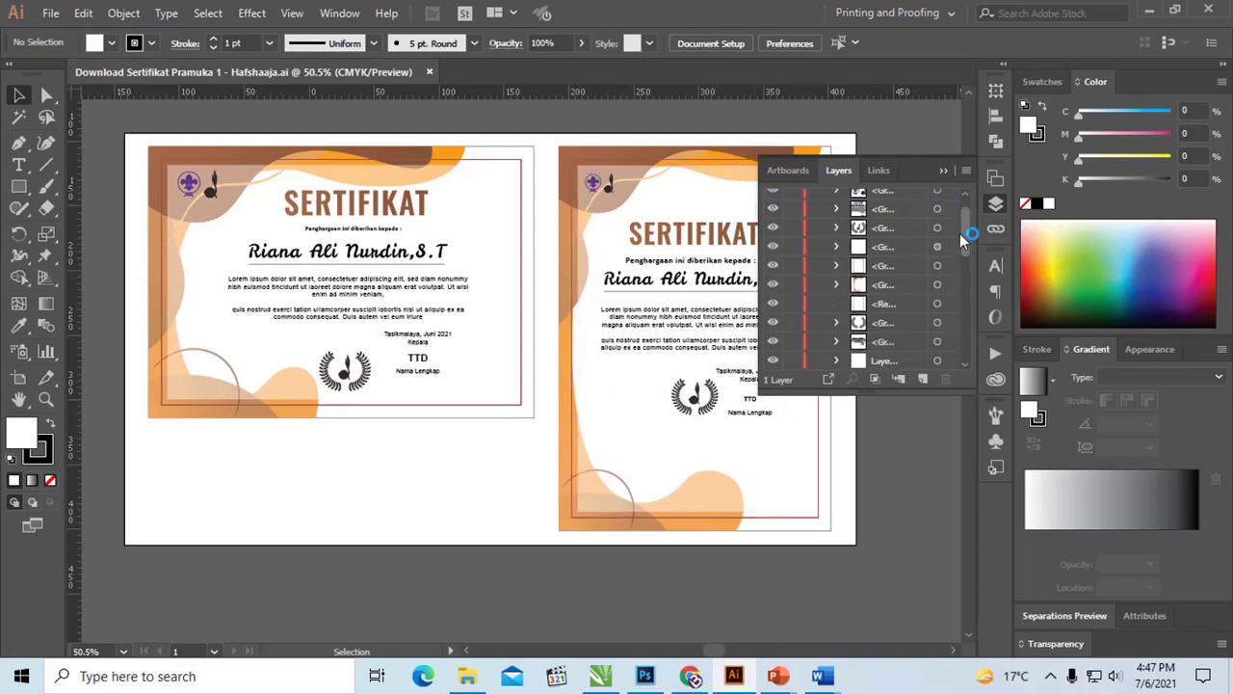
scroll(963, 241, down, 2)
click(692, 157)
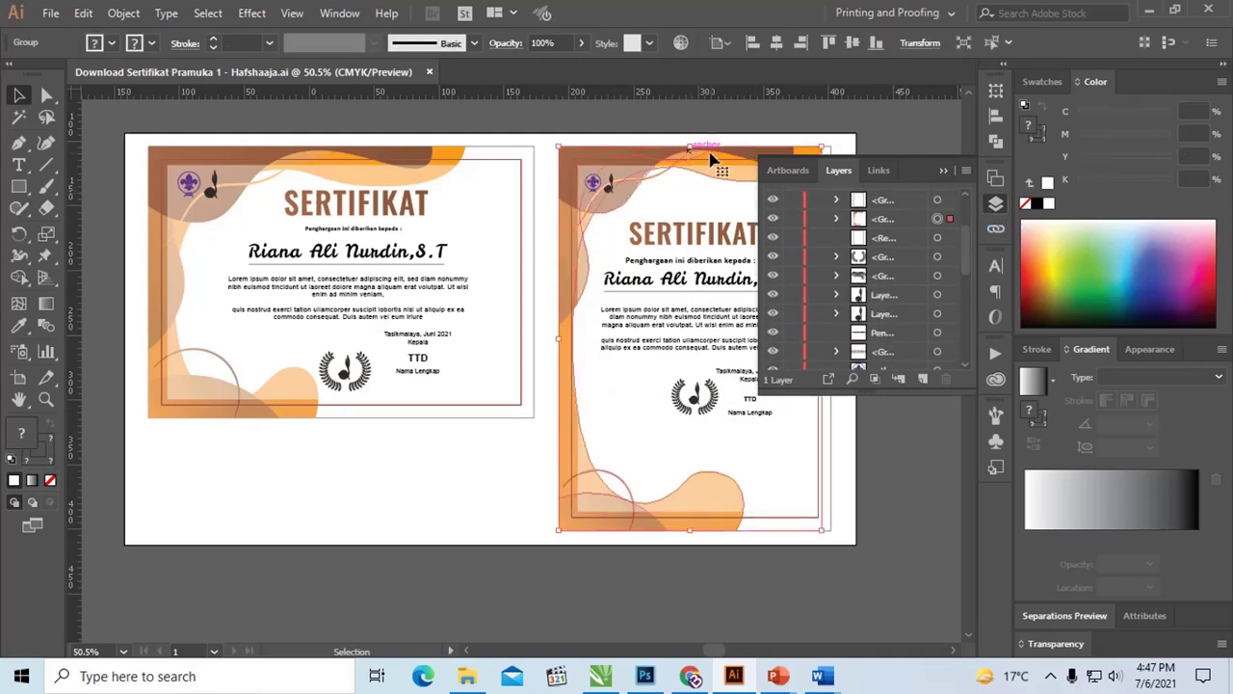
click(944, 171)
drag(570, 176, 867, 267)
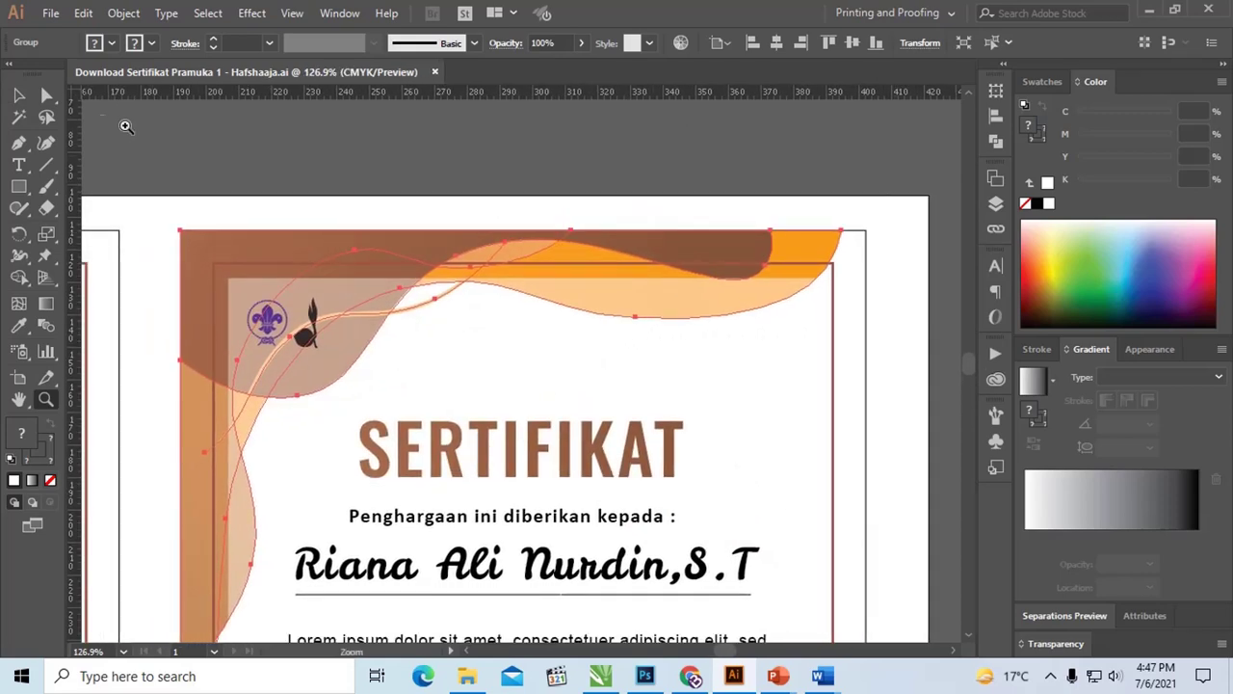
key(v)
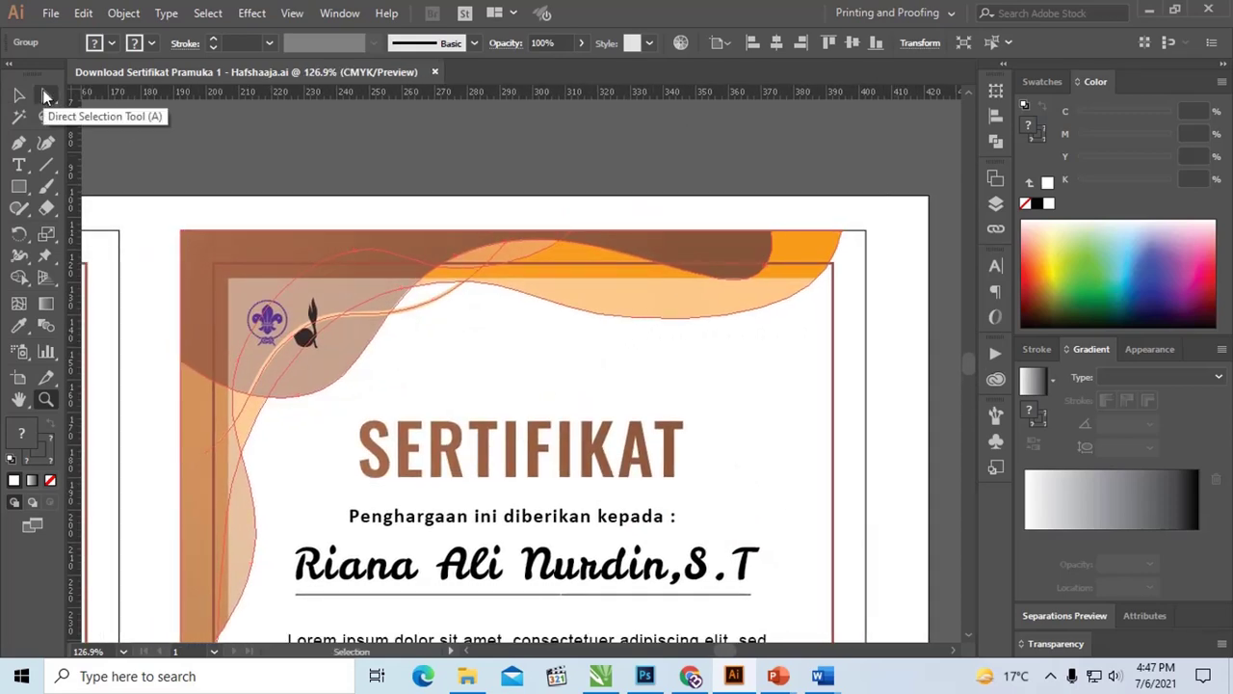
Step: Drag the orange wave's top-right anchor and curve, then zoom out to both certificates
click(44, 95)
click(519, 173)
click(846, 239)
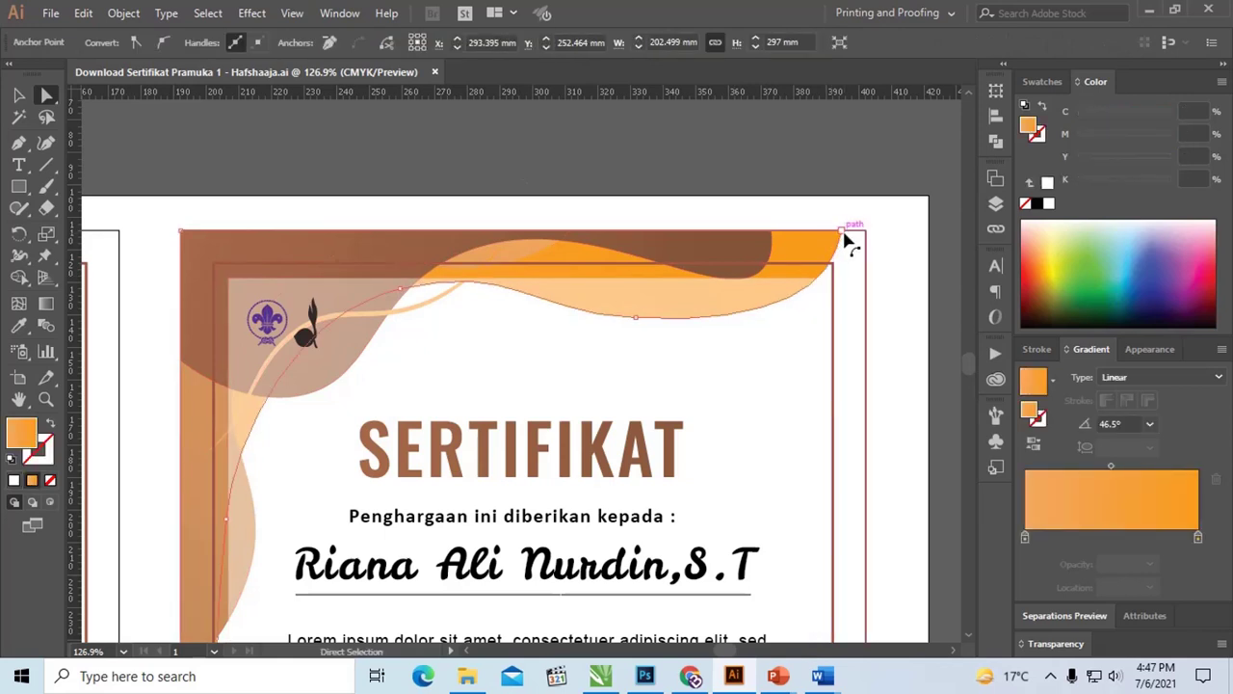
drag(846, 239, 779, 327)
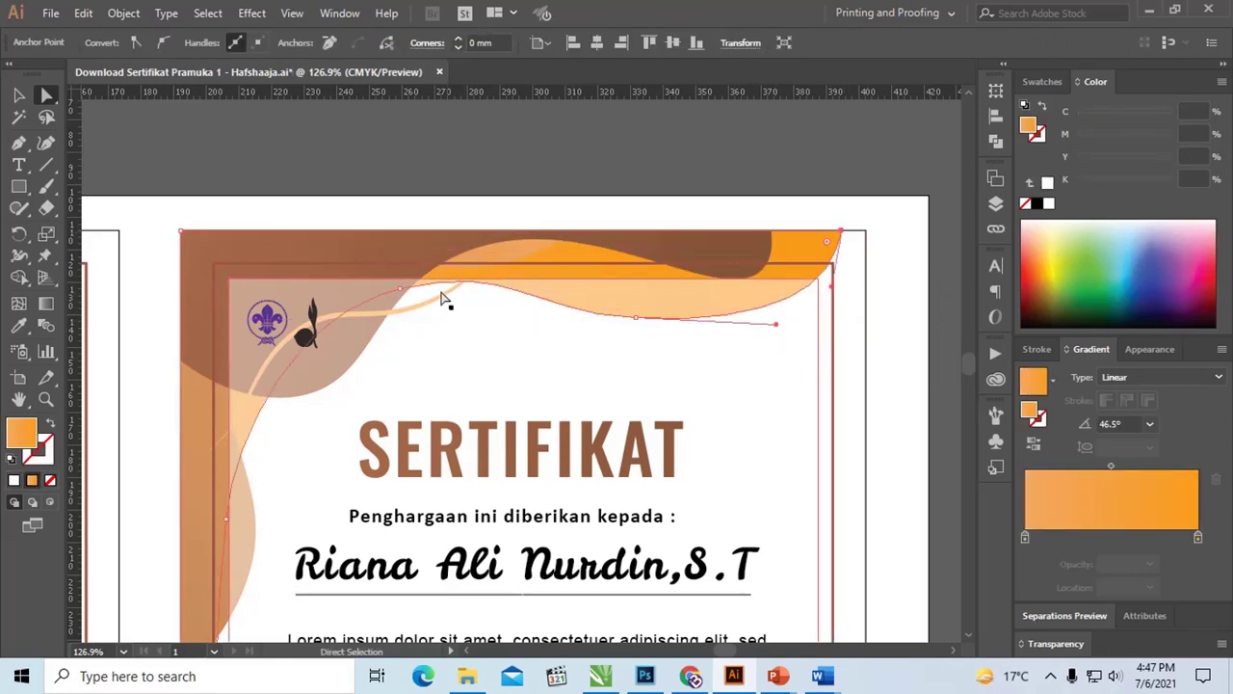
mouse_move(395, 292)
mouse_down()
mouse_move(481, 317)
mouse_move(413, 325)
mouse_up()
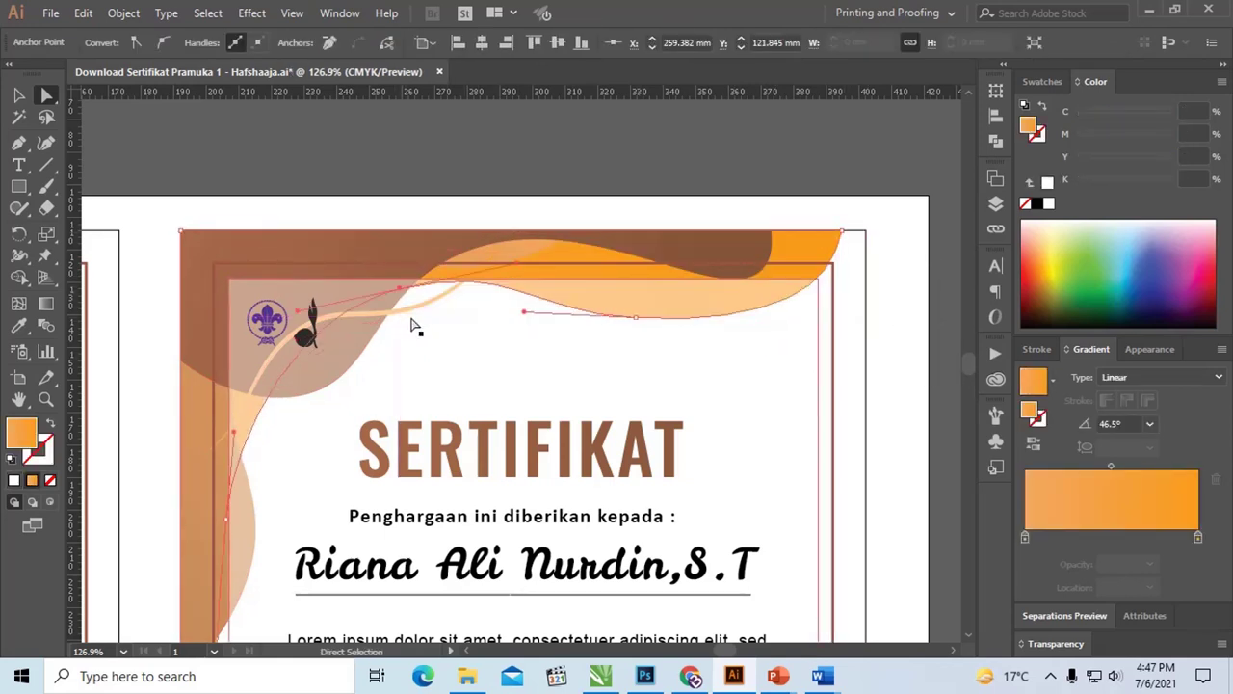
click(18, 94)
click(353, 157)
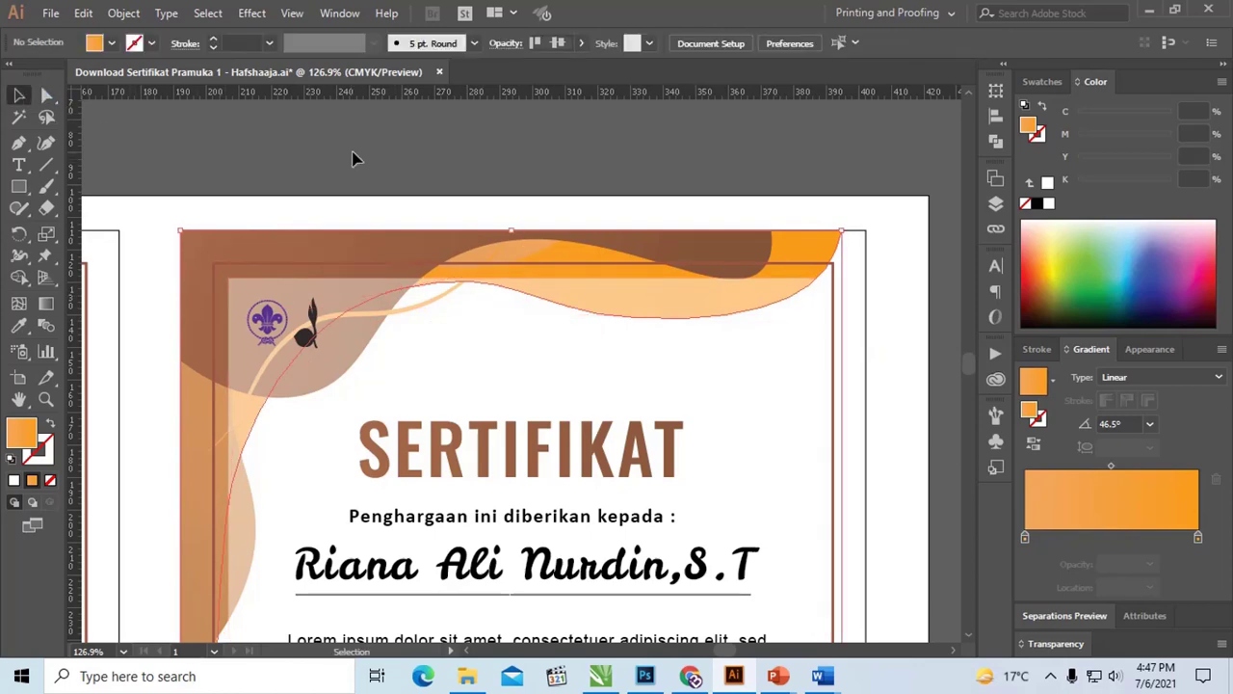
key(ctrl+minus)
key(ctrl+minus)
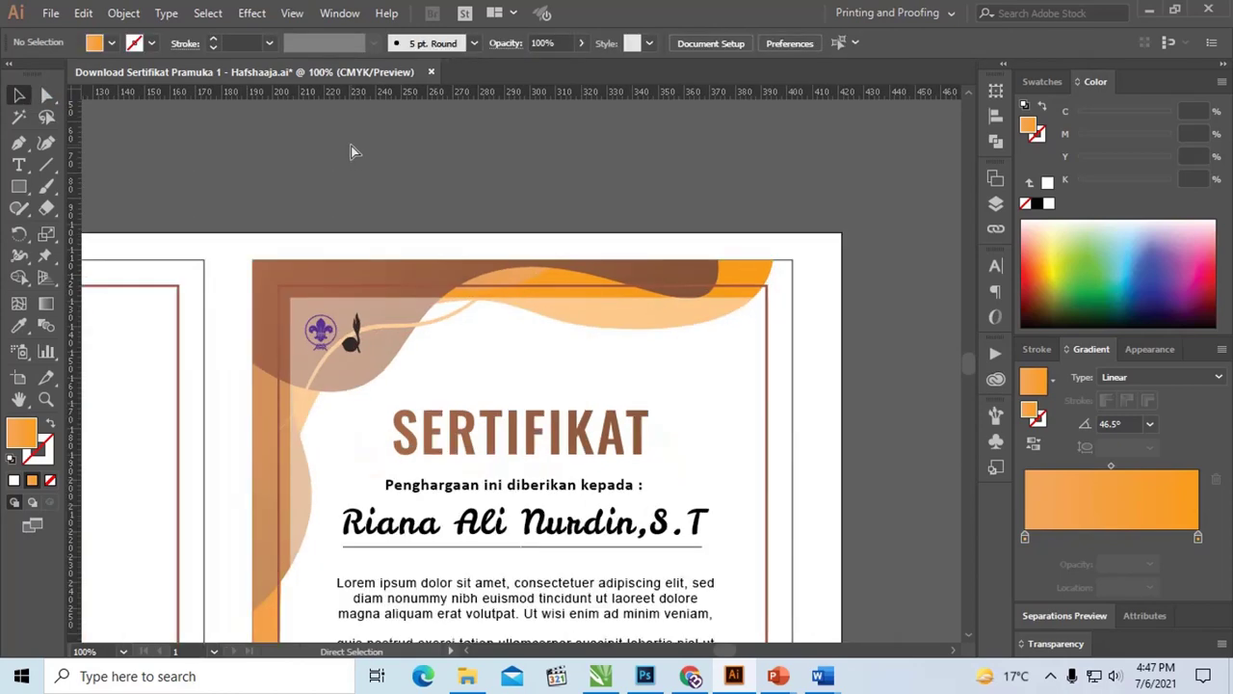
key(ctrl+minus)
drag(342, 253, 559, 107)
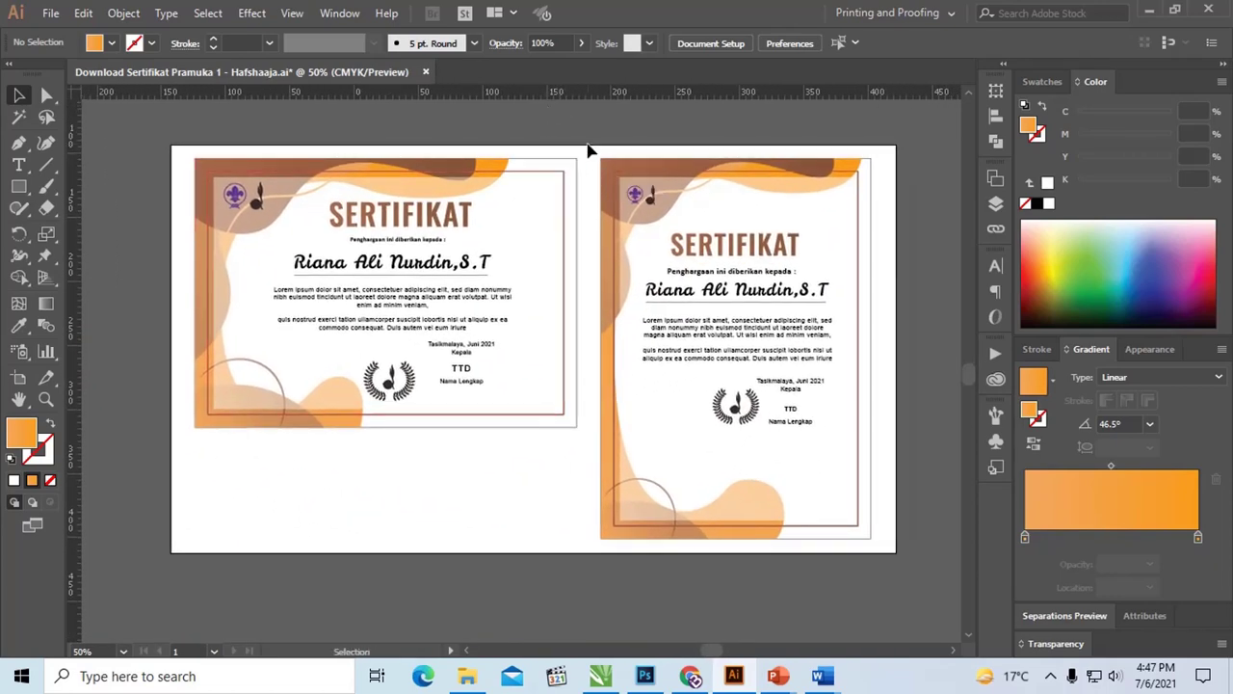
Step: Select all the right certificate's artwork and start a new colour group from it
mouse_move(587, 152)
mouse_down()
mouse_move(898, 406)
mouse_move(886, 562)
mouse_up()
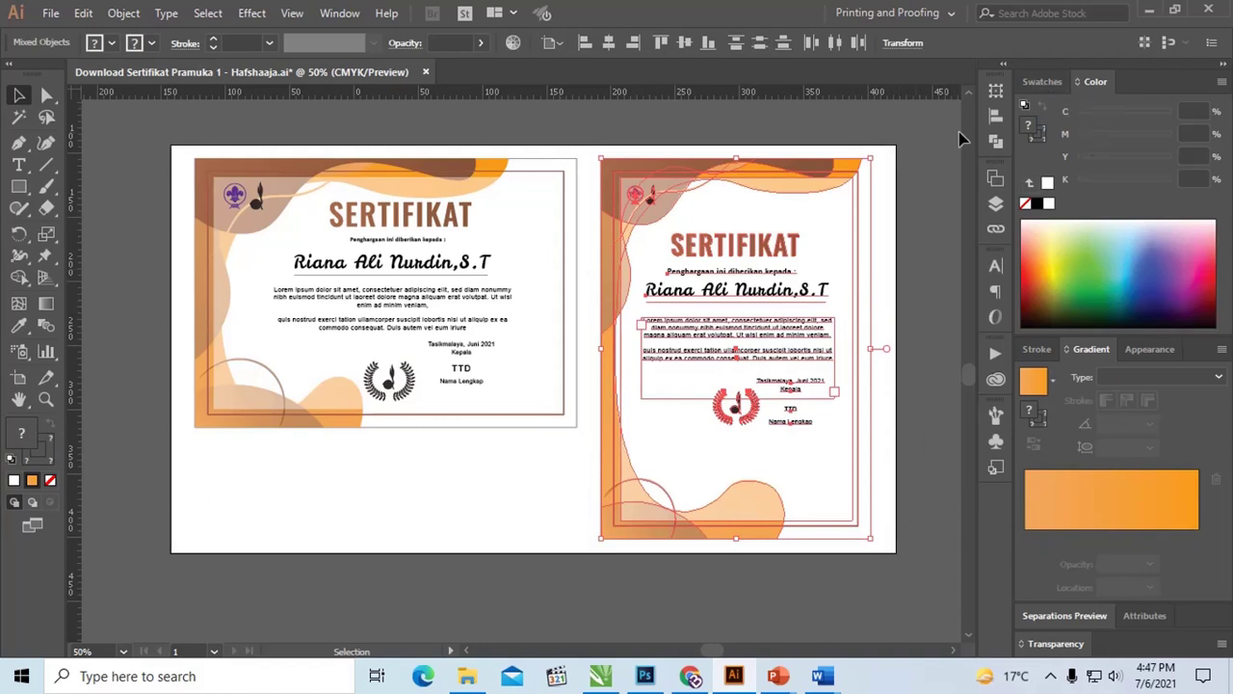
click(1053, 85)
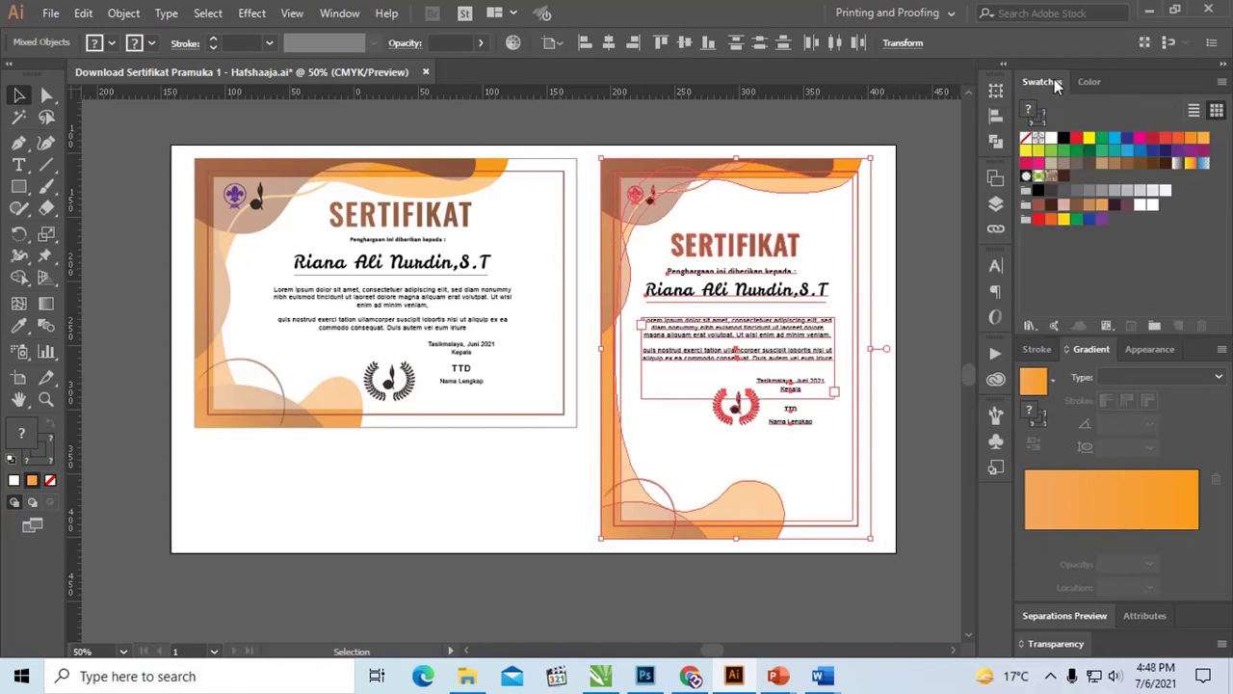
click(1159, 327)
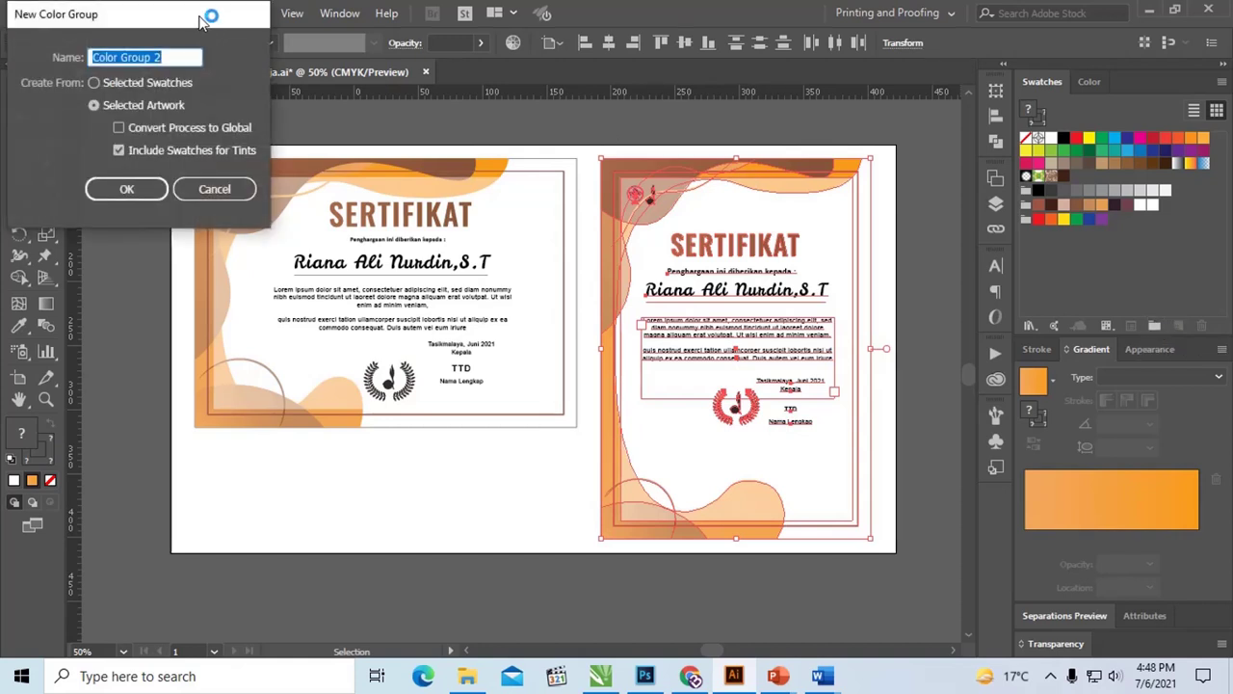
drag(206, 16, 531, 143)
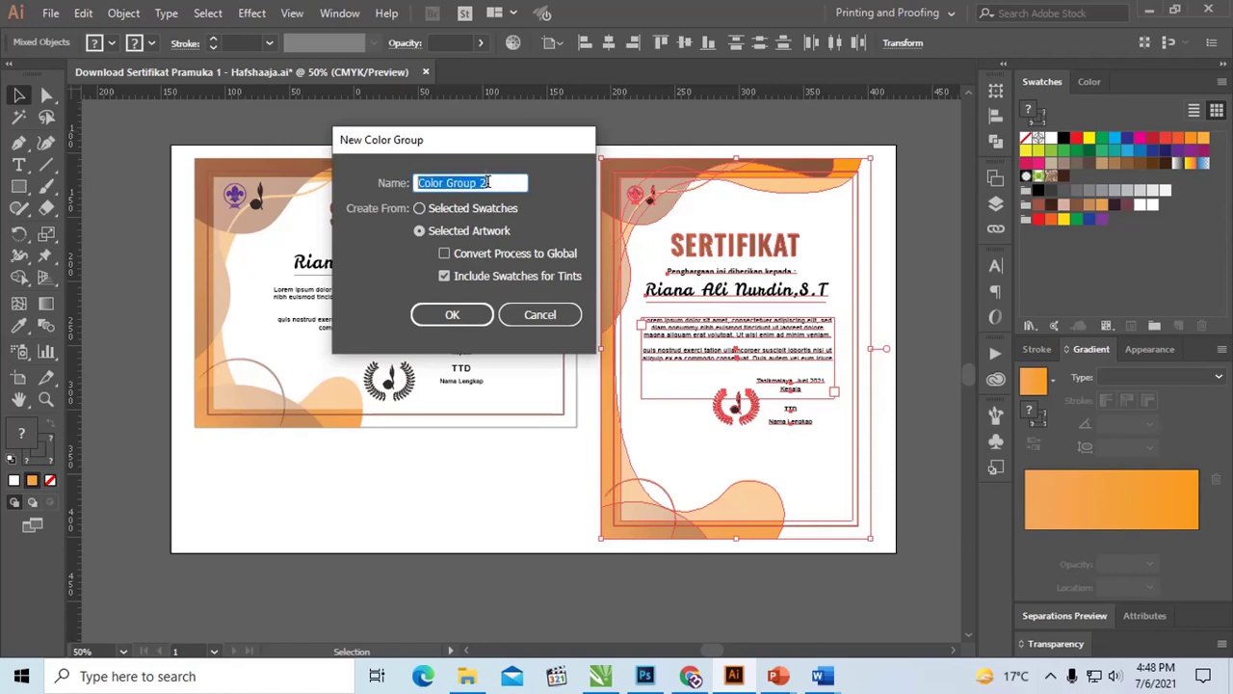
Step: Name the new colour group 'Color New 1' and confirm it
click(488, 182)
drag(445, 182, 549, 194)
text(m)
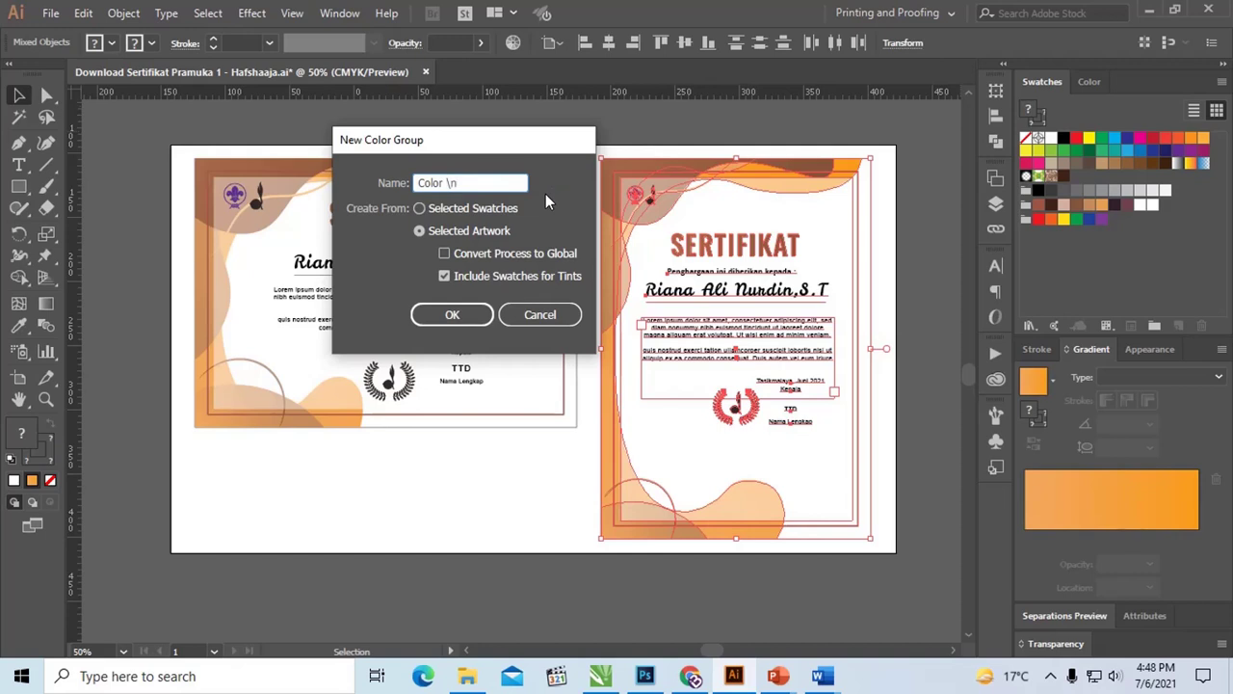
key(BackSpace)
text(N)
text(ew g)
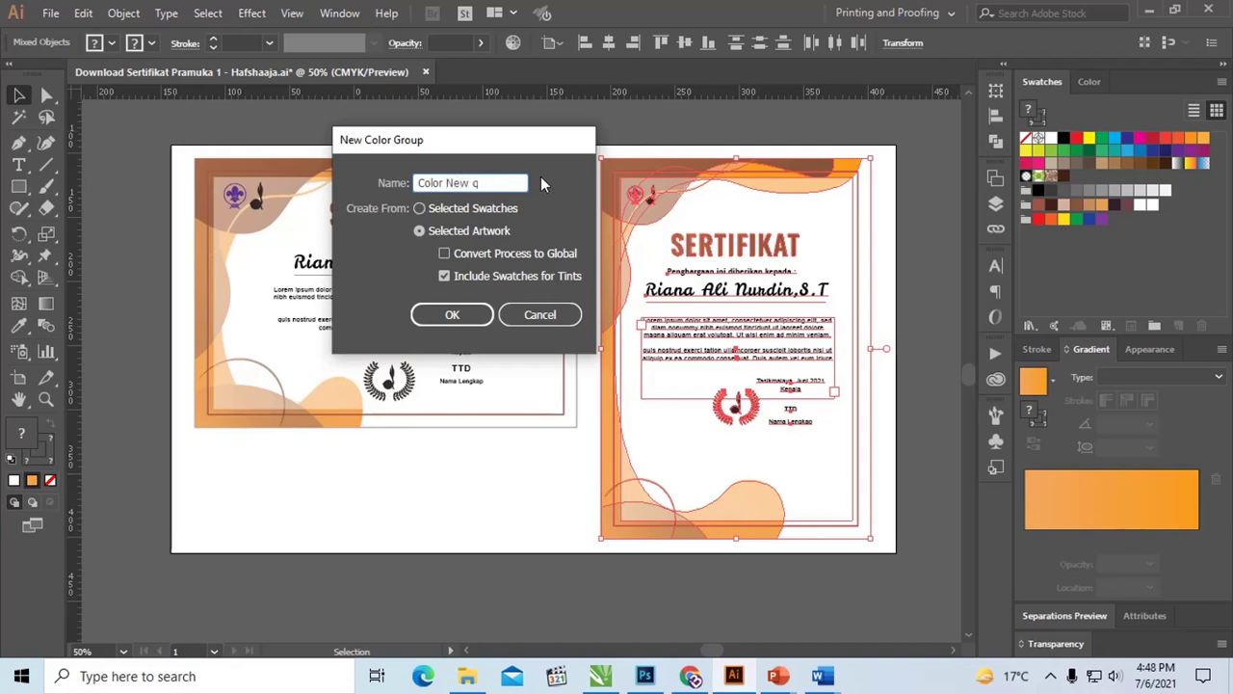
key(BackSpace)
text(1)
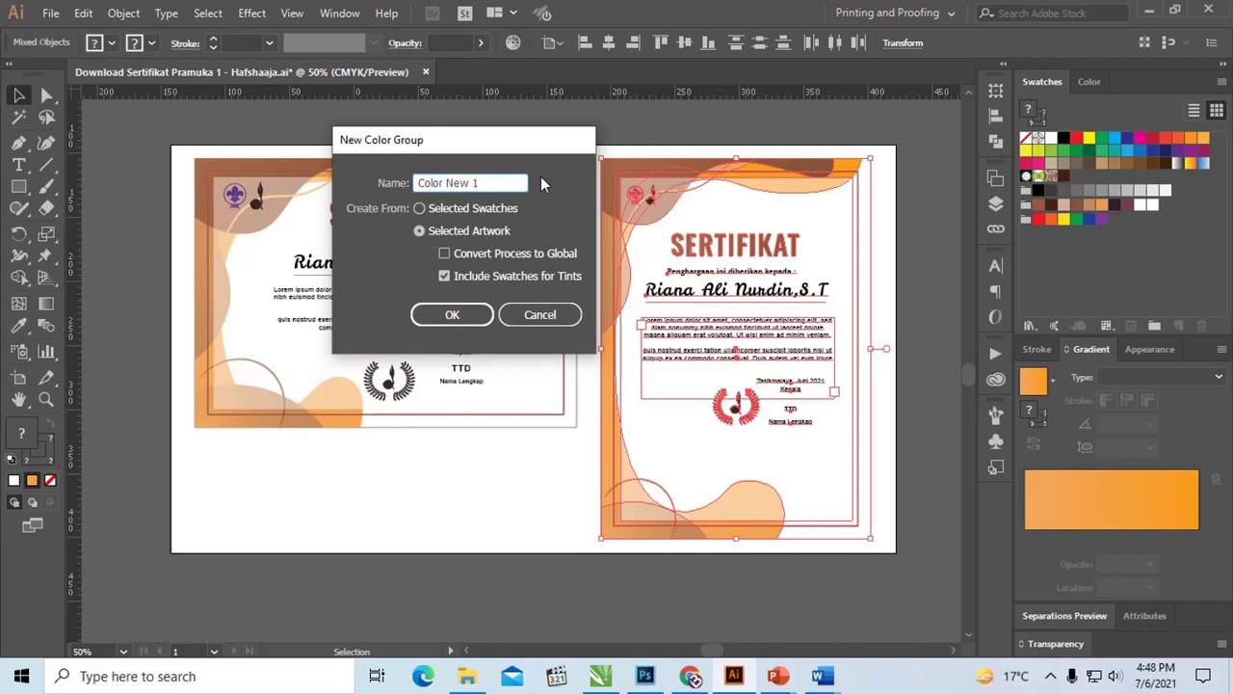
drag(510, 137, 485, 137)
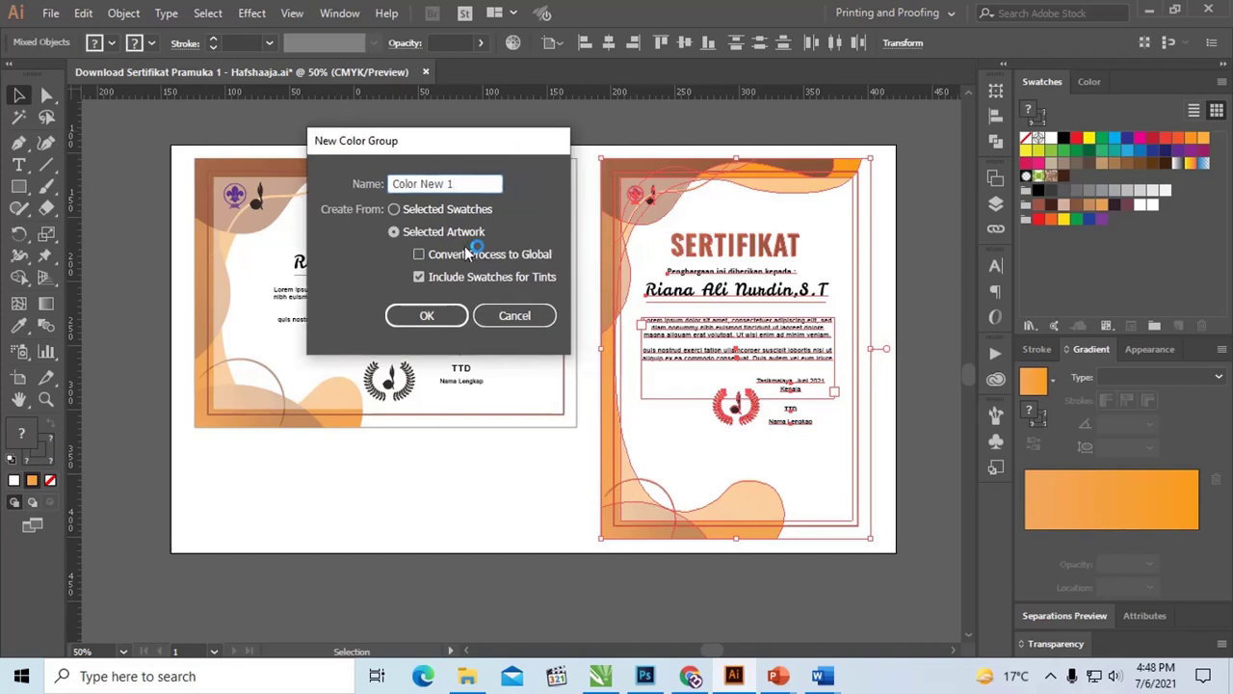
click(430, 319)
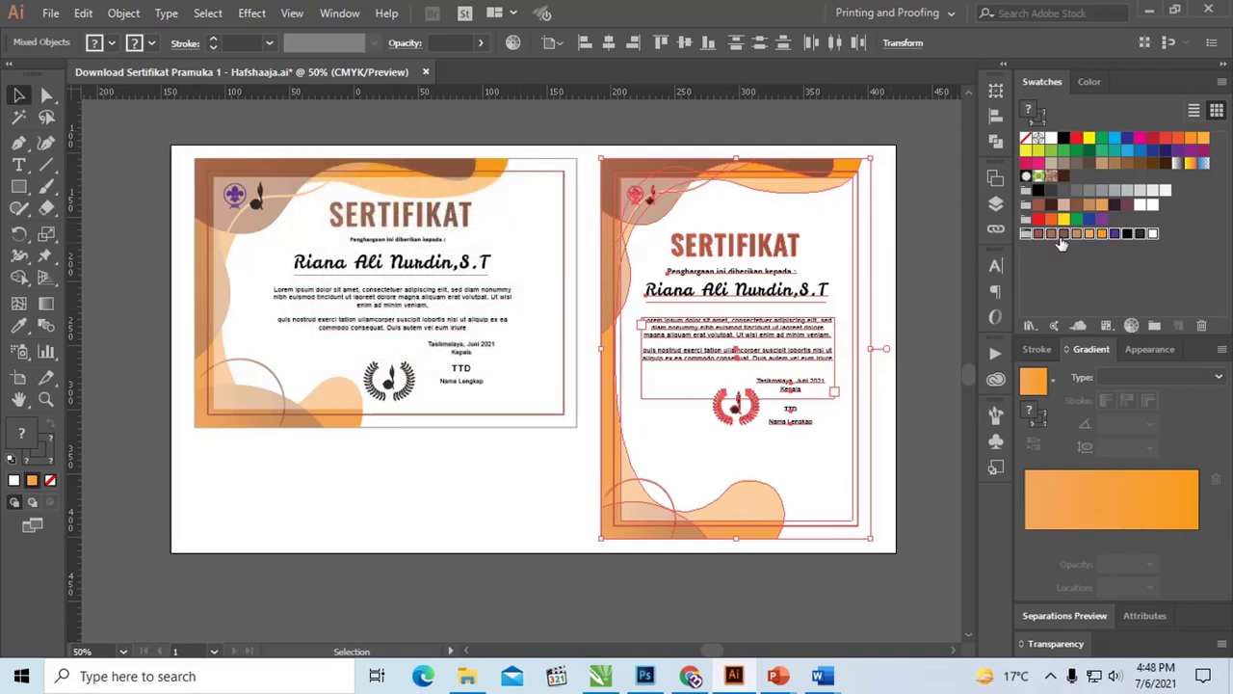
Step: Open Recolor Artwork on its Edit wheel and nudge the hue and brightness
click(1132, 330)
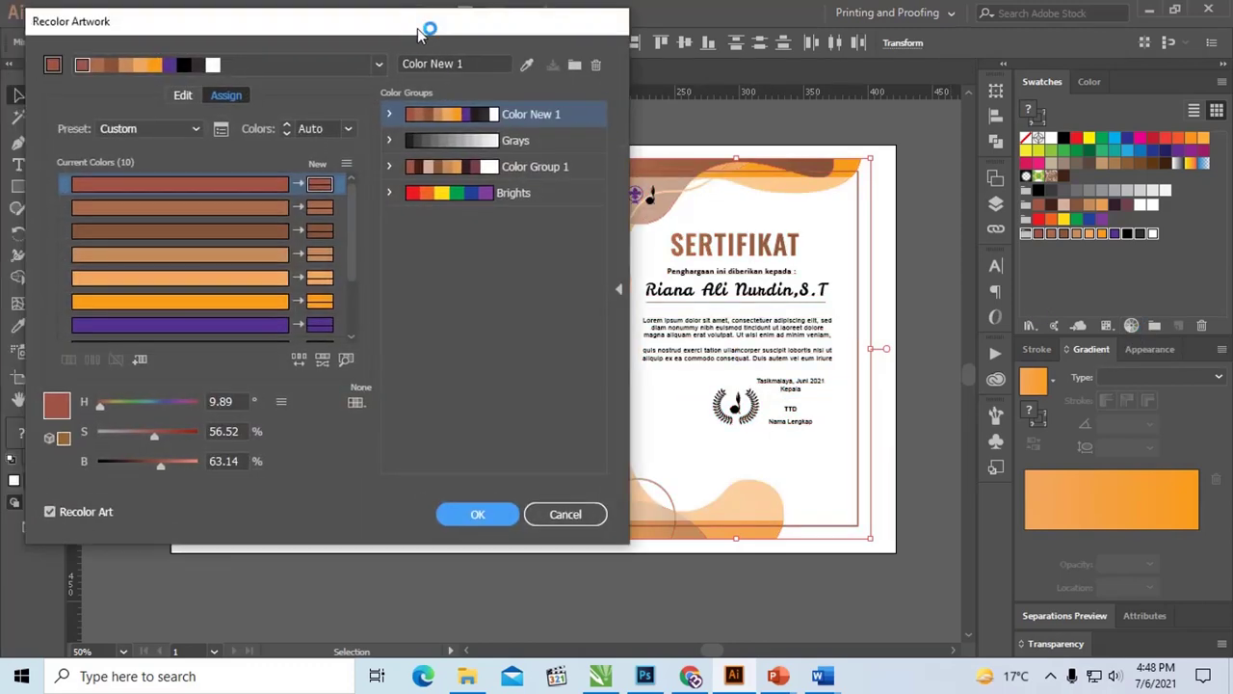
mouse_move(381, 19)
mouse_down()
mouse_move(406, 44)
mouse_move(397, 42)
mouse_up()
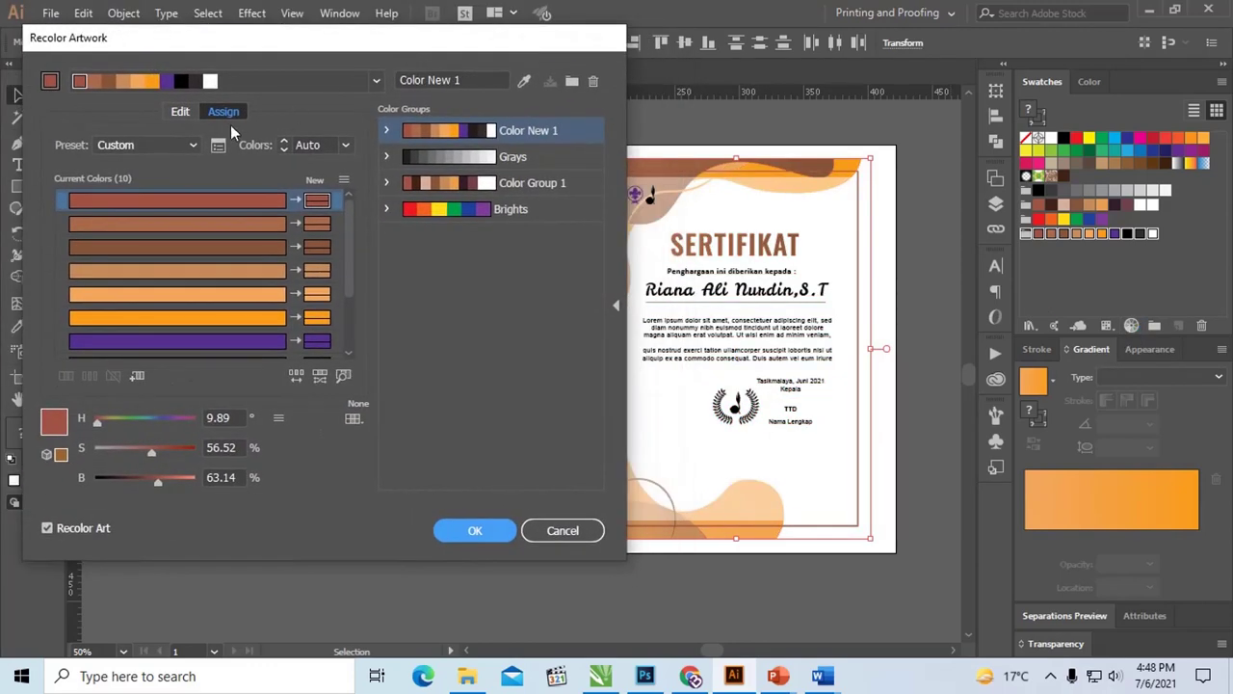
click(180, 112)
drag(241, 50, 226, 43)
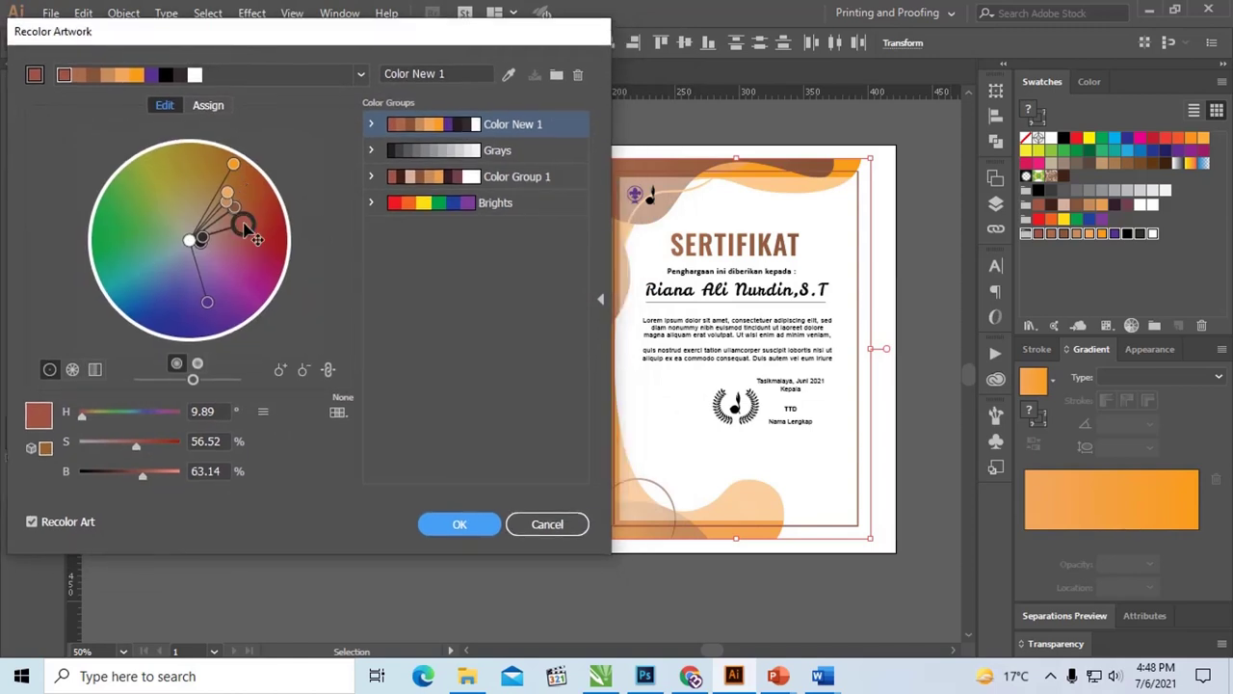
mouse_move(244, 217)
mouse_down()
mouse_move(256, 212)
mouse_move(231, 180)
mouse_move(247, 214)
mouse_move(228, 179)
mouse_move(199, 168)
mouse_move(255, 229)
mouse_move(248, 209)
mouse_up()
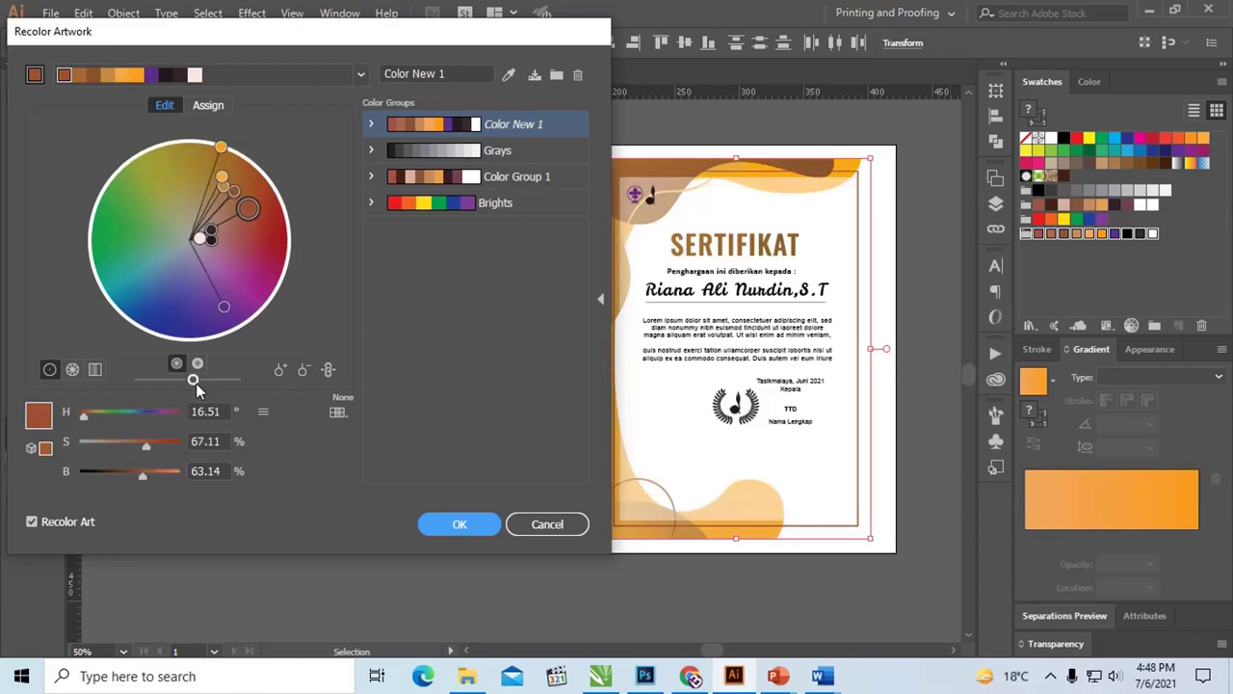
mouse_move(195, 381)
mouse_down()
mouse_move(212, 380)
mouse_move(188, 379)
mouse_up()
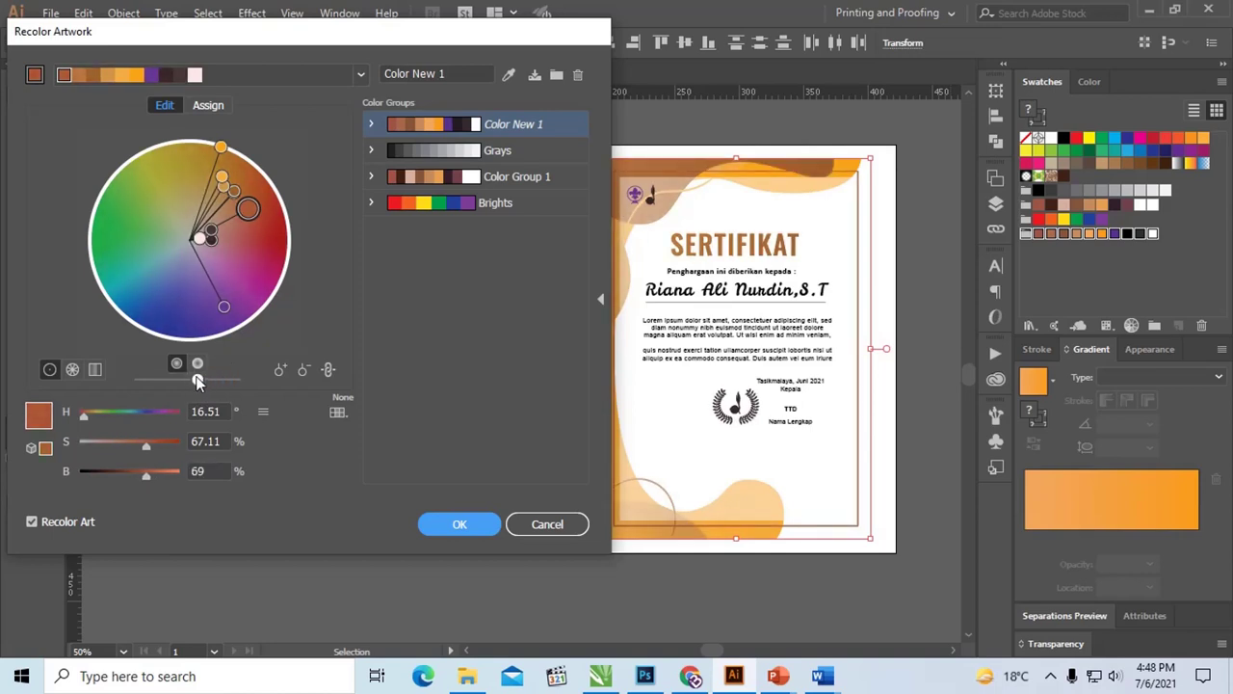
Step: Show the colour values in CMYK and move the recolour window aside
click(253, 412)
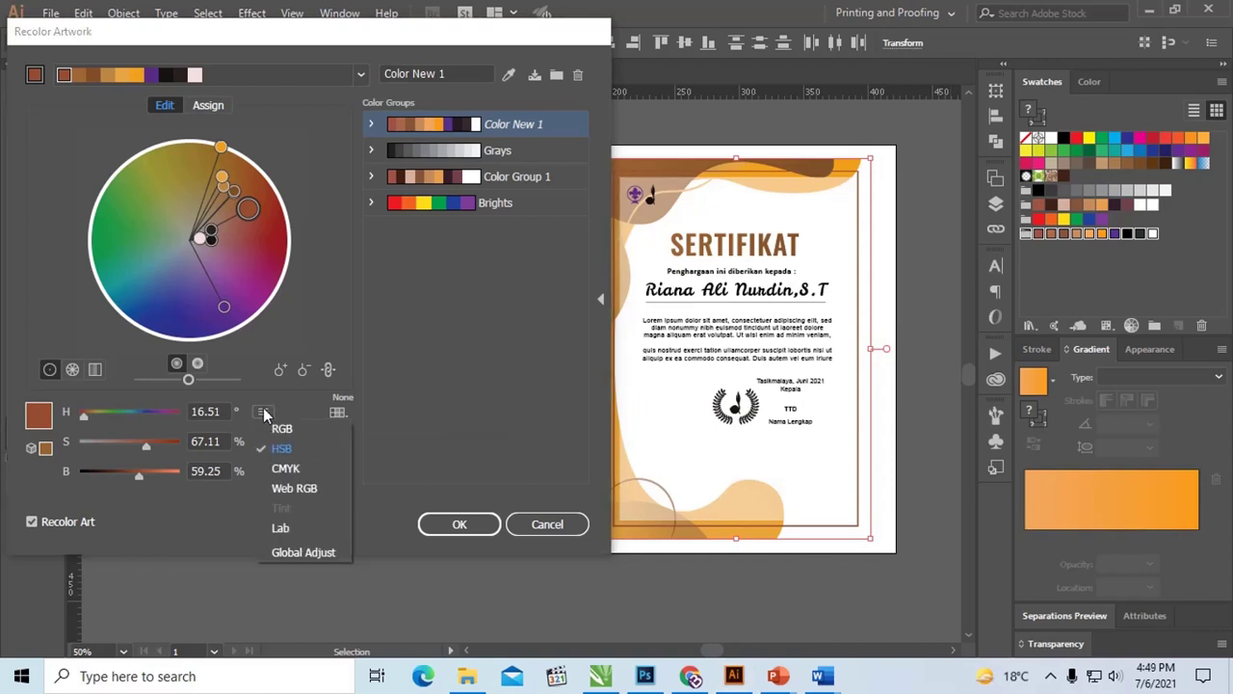
click(289, 430)
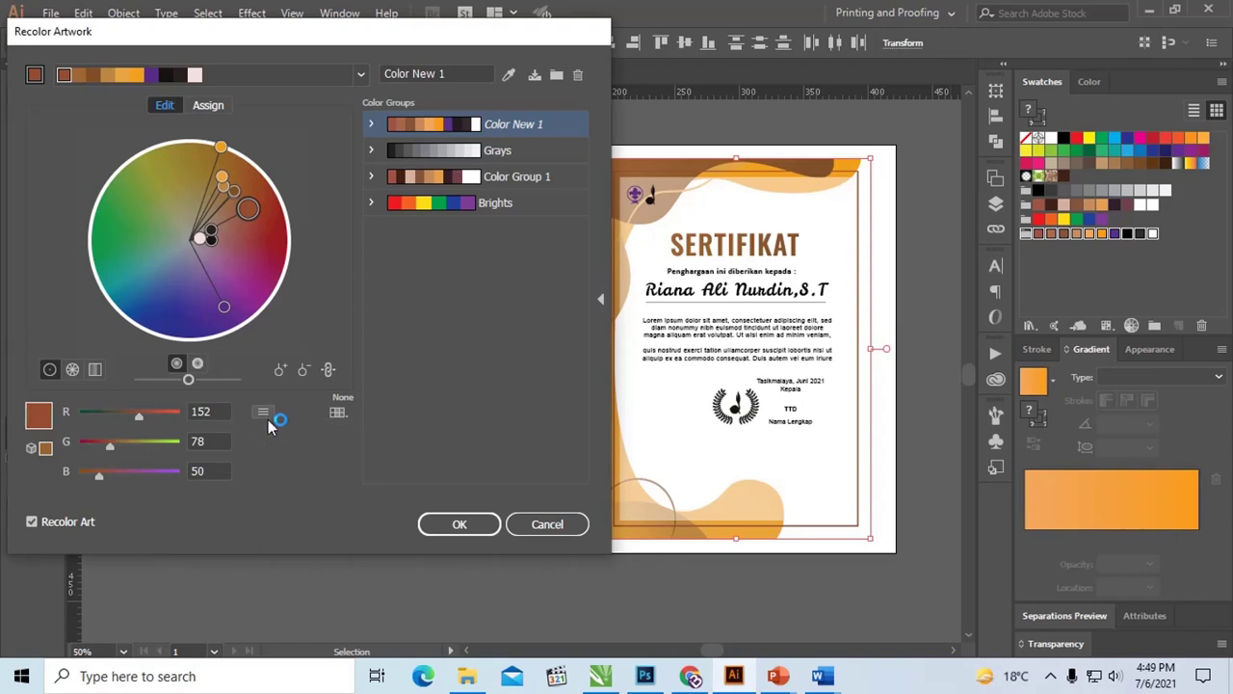
click(262, 412)
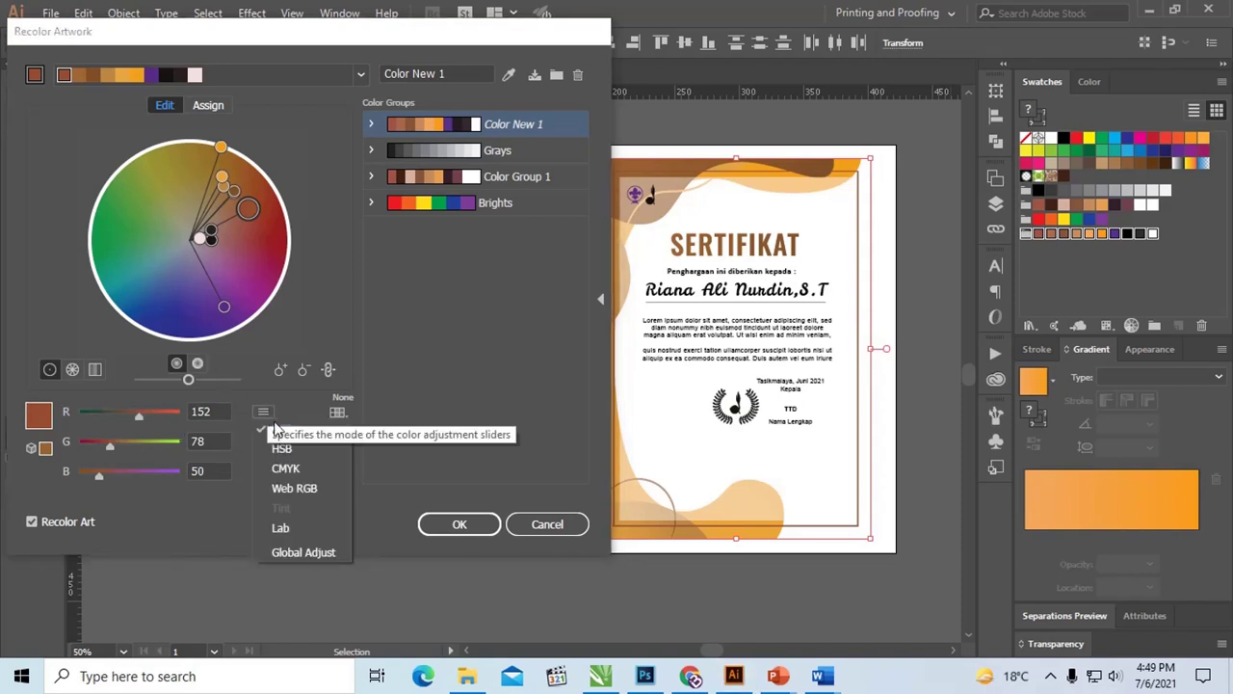
click(292, 471)
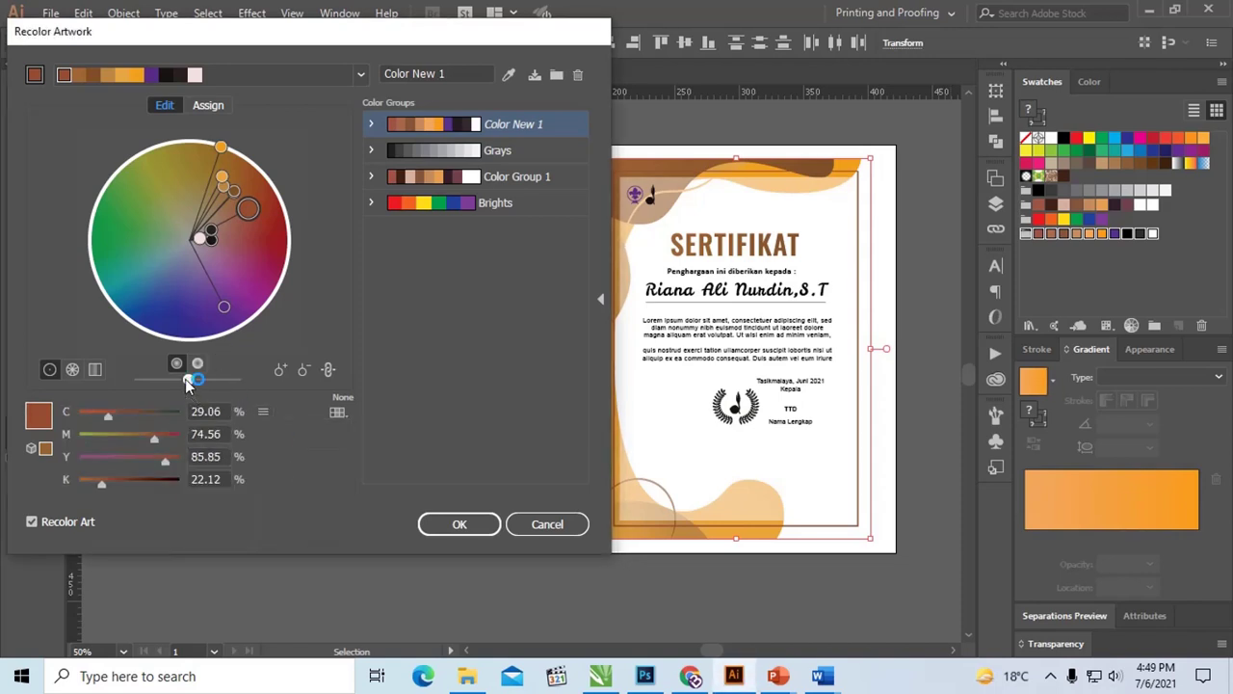
drag(188, 382, 196, 391)
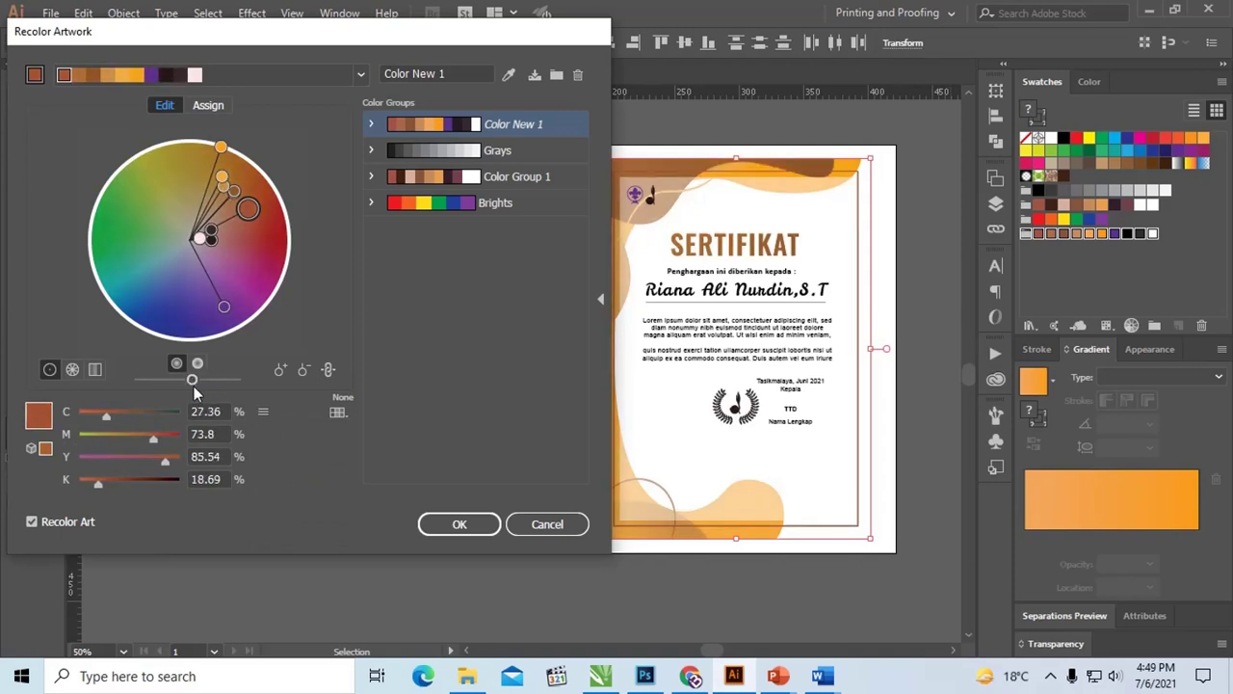
click(260, 412)
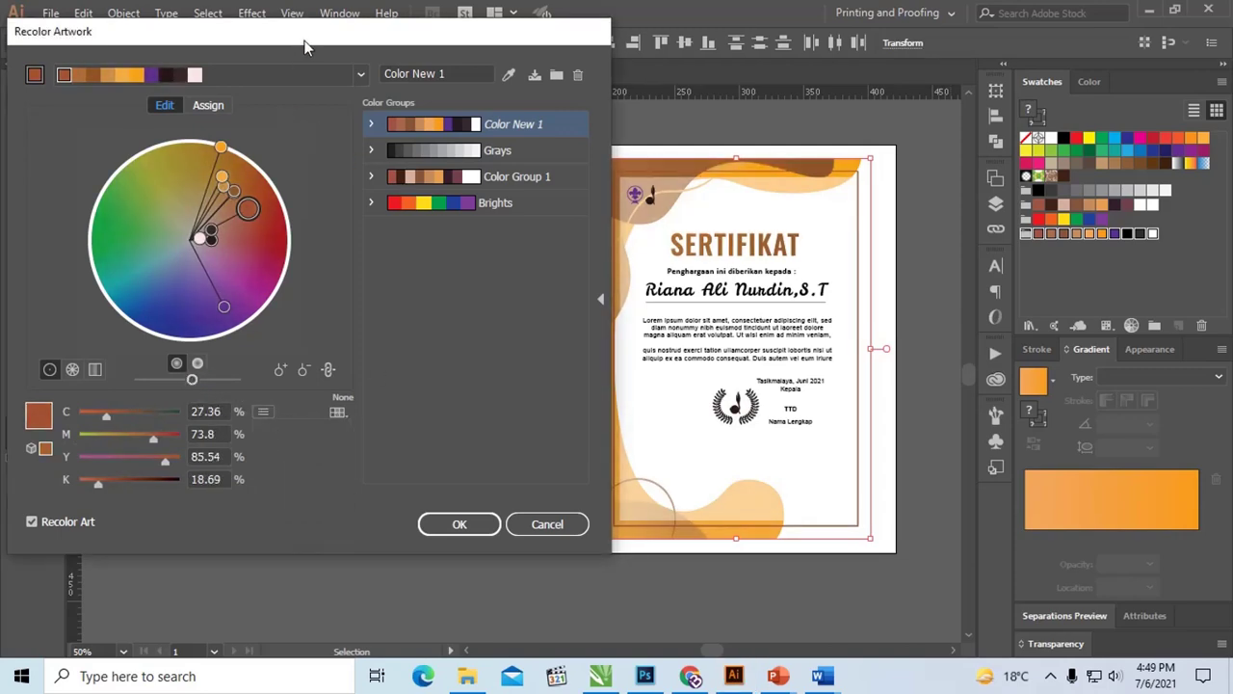
drag(303, 30, 1081, 81)
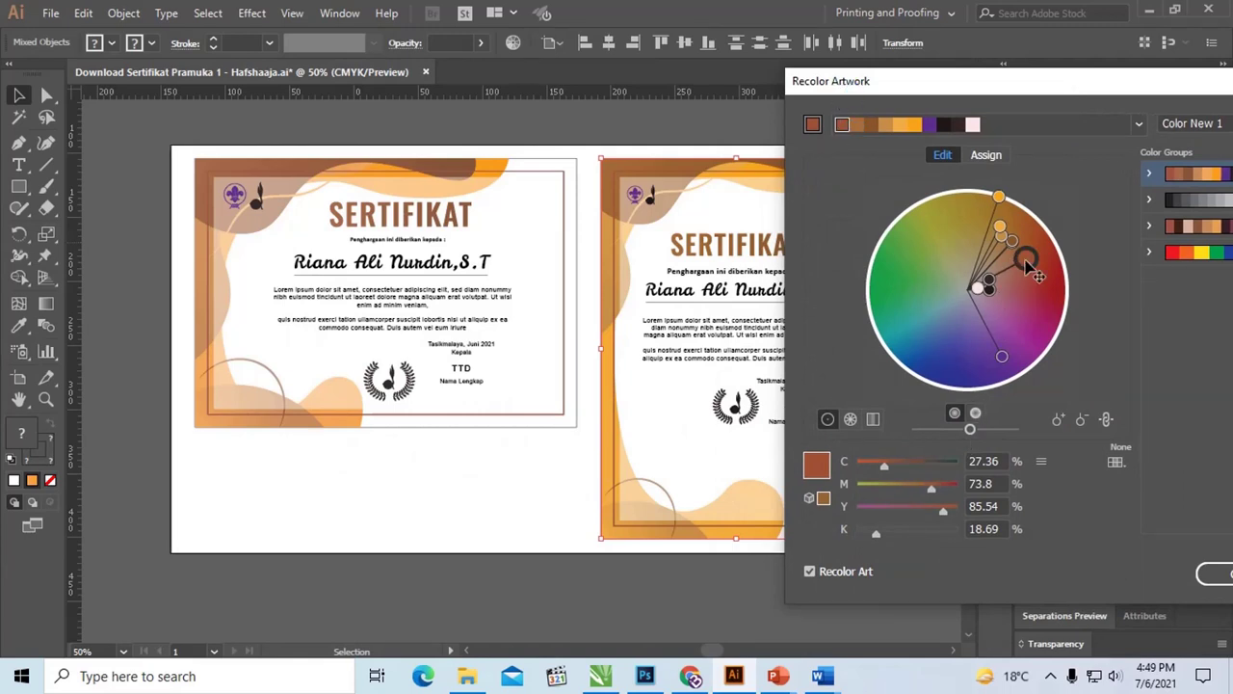
Step: Rotate the colour wheel markers to saturated purple and magenta tones
drag(1037, 276, 979, 224)
mouse_move(926, 86)
mouse_down()
mouse_move(1166, 113)
mouse_move(905, 69)
mouse_up()
mouse_move(949, 198)
mouse_down()
mouse_move(1031, 358)
mouse_move(996, 334)
mouse_up()
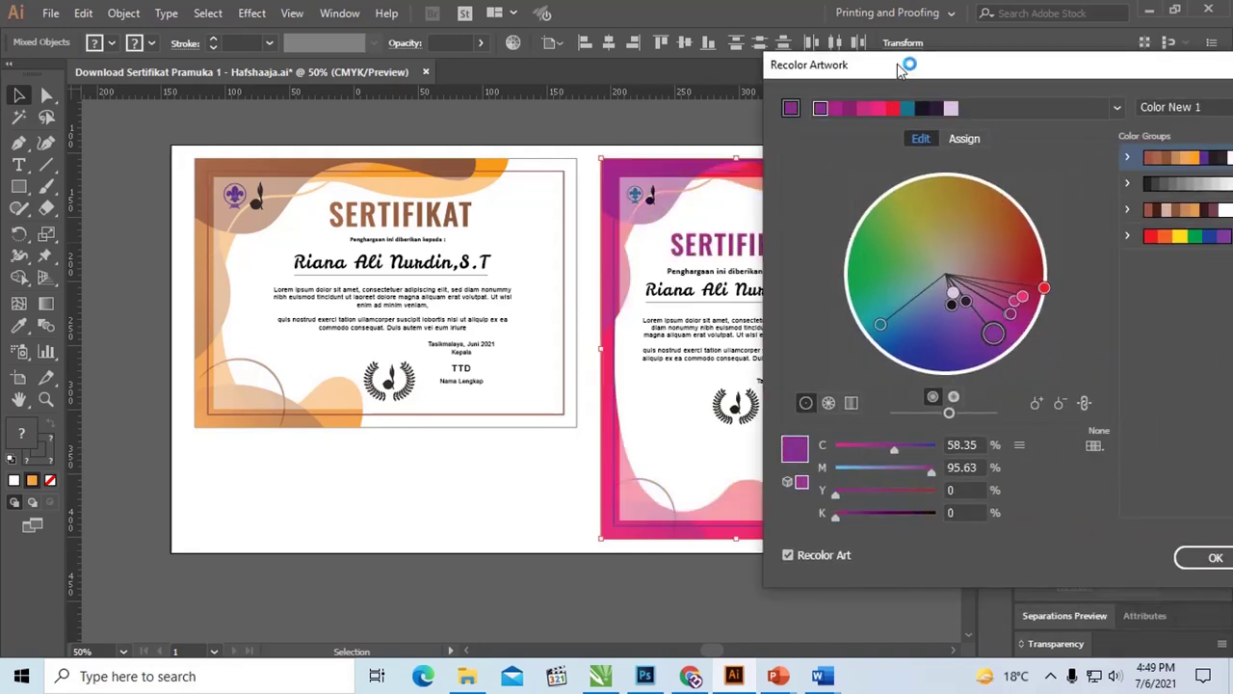
drag(901, 69, 1001, 60)
mouse_move(1092, 321)
mouse_down()
mouse_move(1116, 307)
mouse_move(1070, 349)
mouse_up()
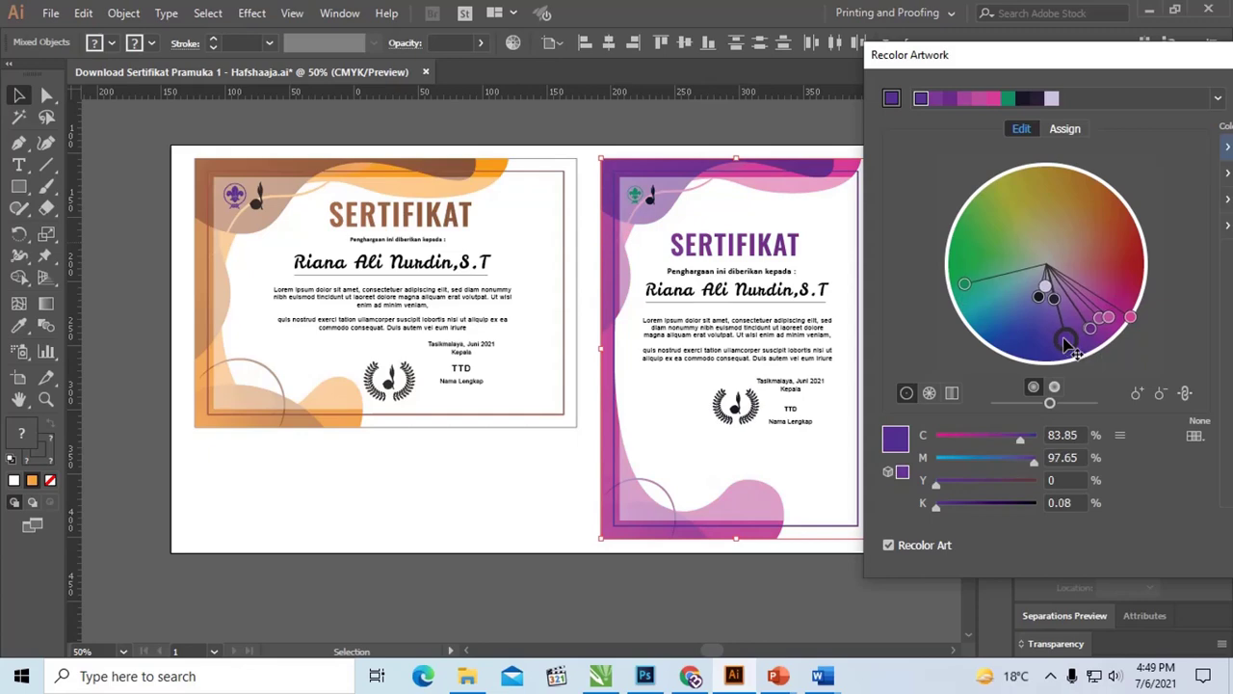
drag(1067, 345, 1059, 343)
drag(939, 79, 510, 89)
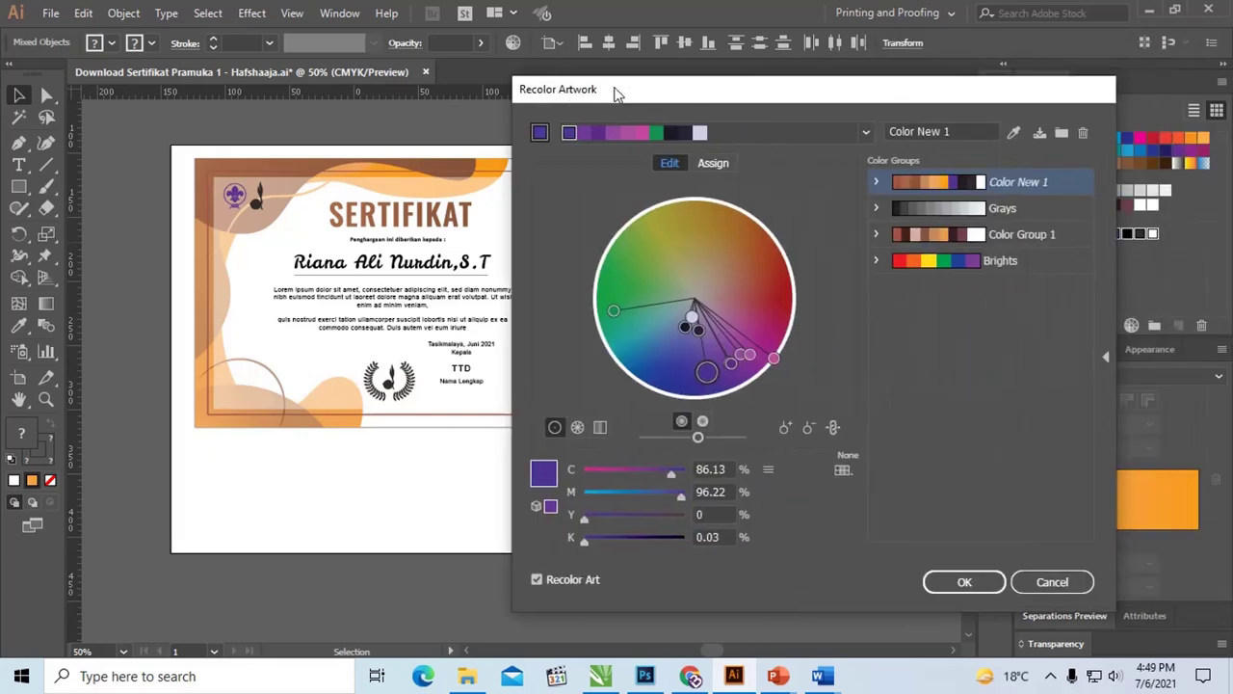
Step: Apply the purple recolouring, save Color New 1, deselect, and bring up CorelDRAW X7
click(872, 581)
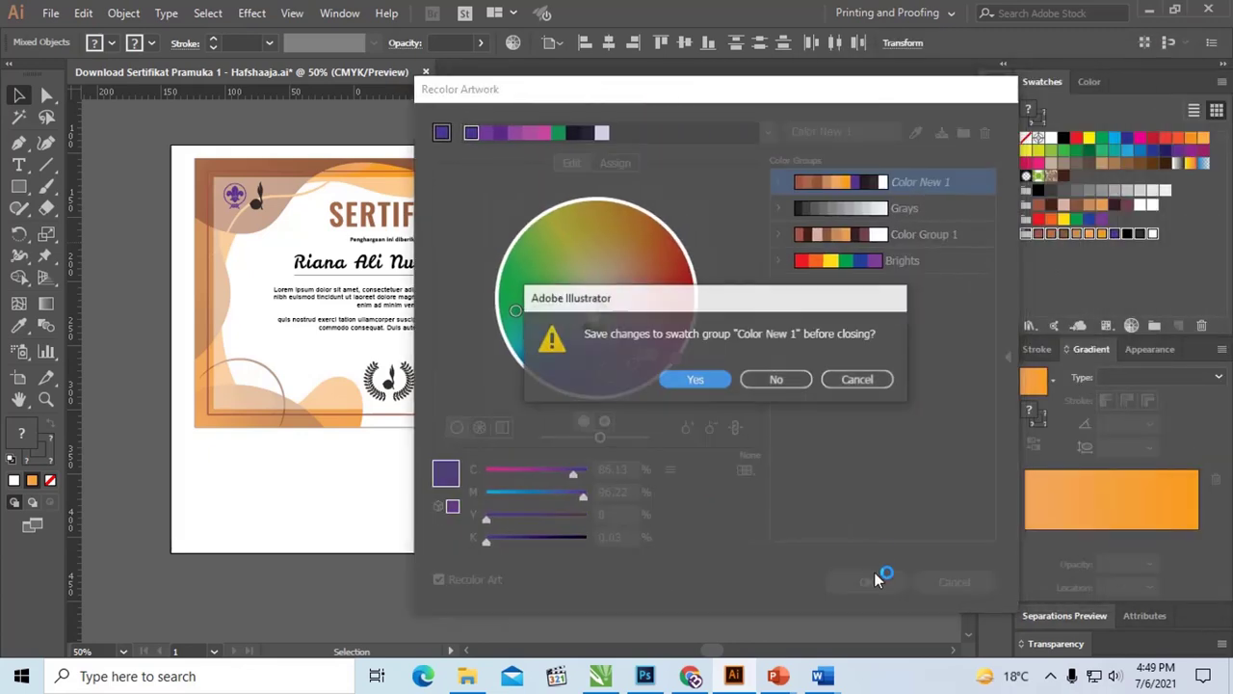
click(695, 381)
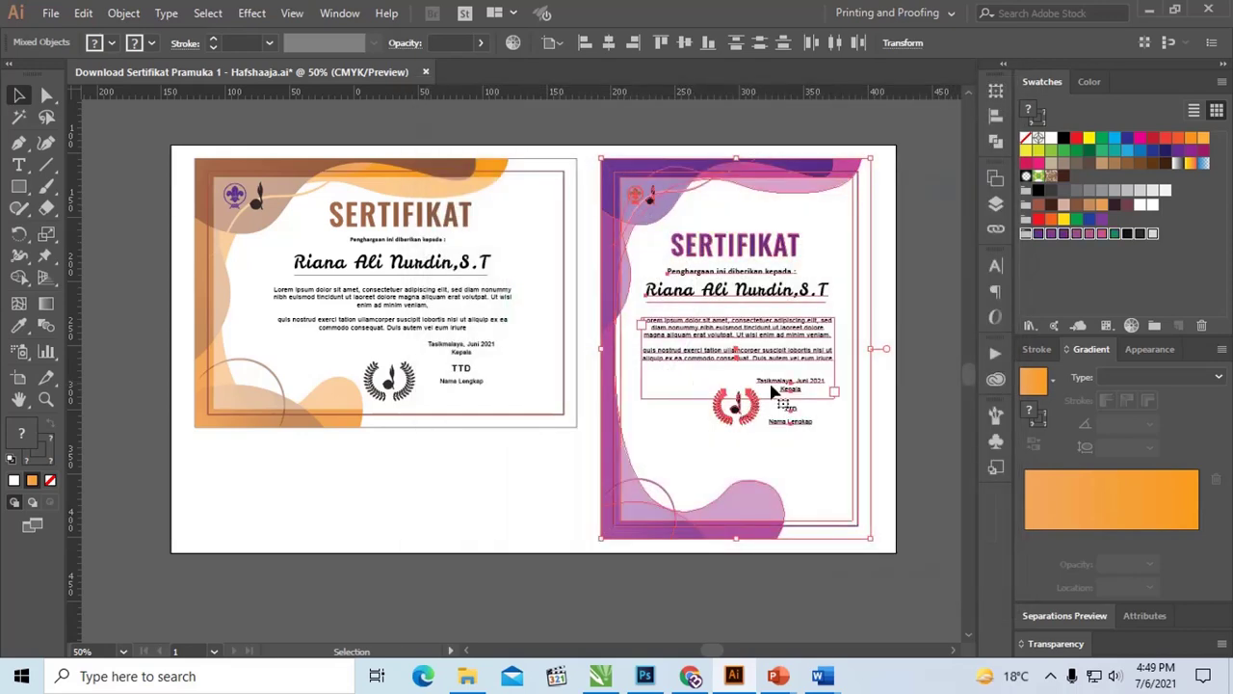
click(920, 347)
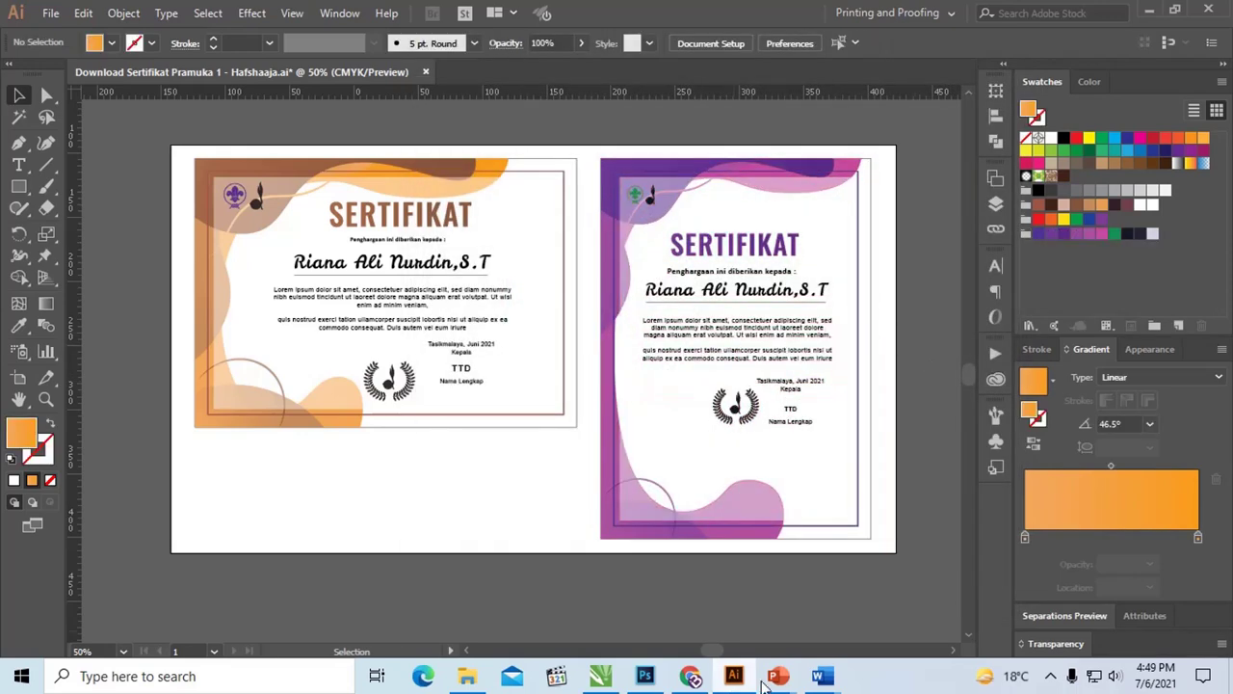
click(603, 678)
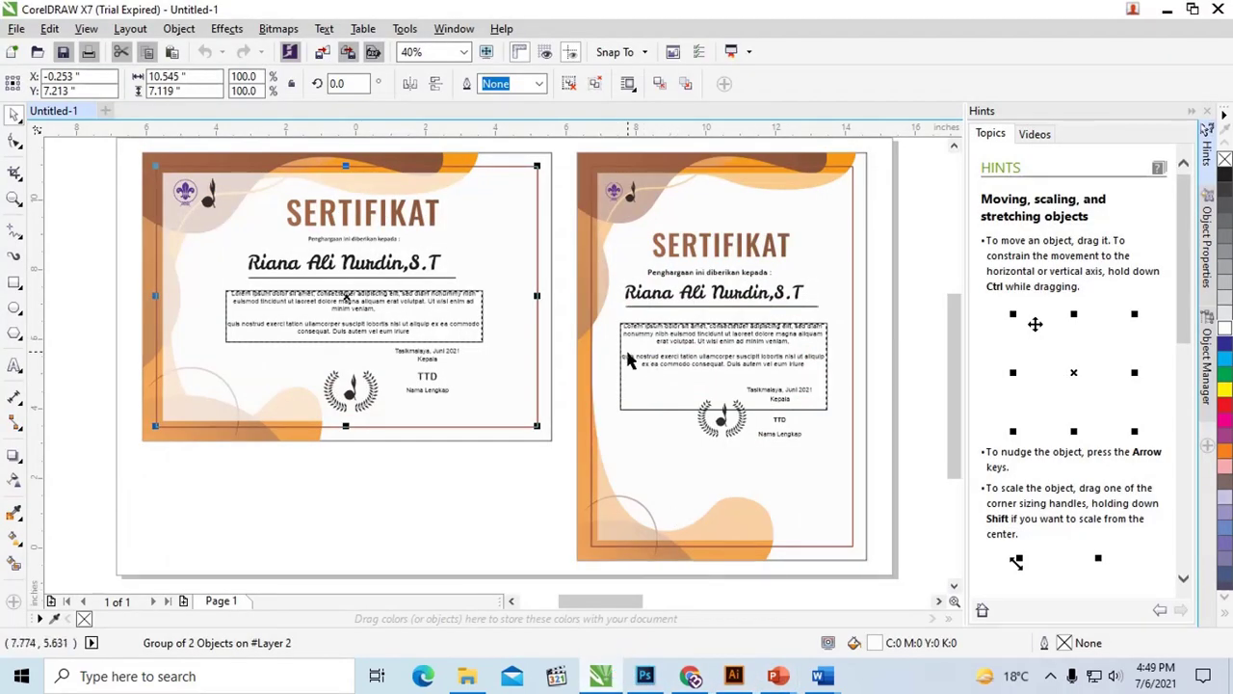
Step: Select the right certificate group and undo a trial move of it
click(540, 494)
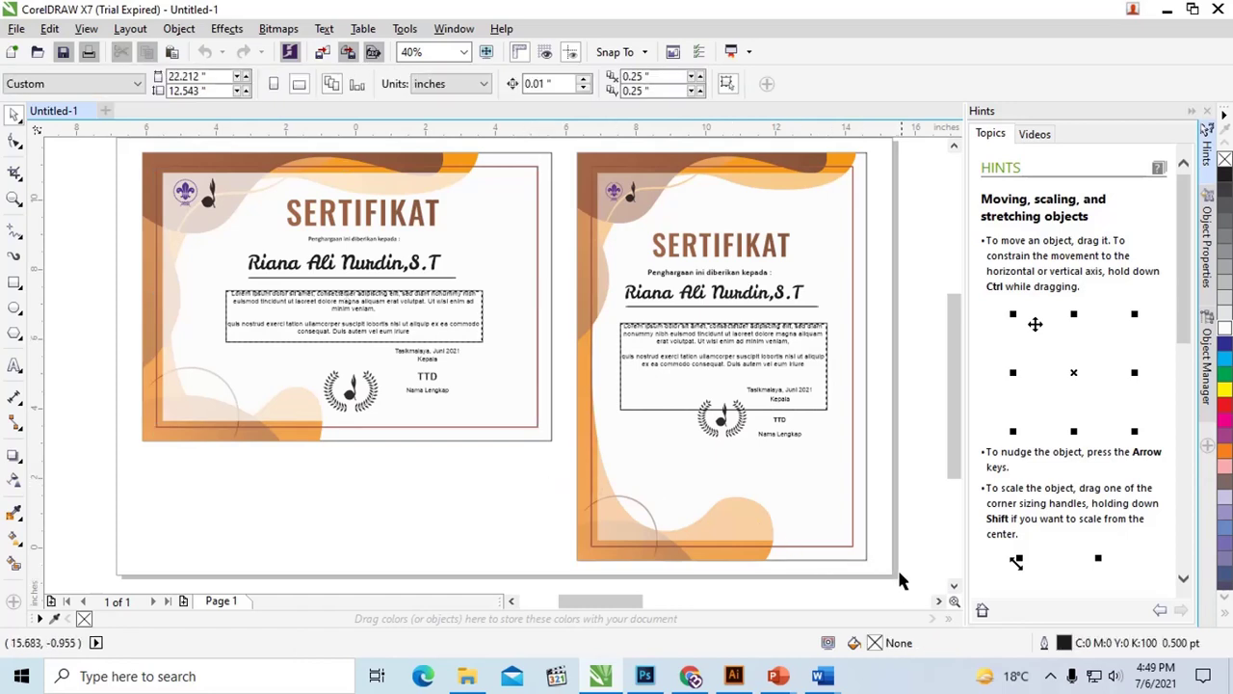
drag(900, 578, 573, 186)
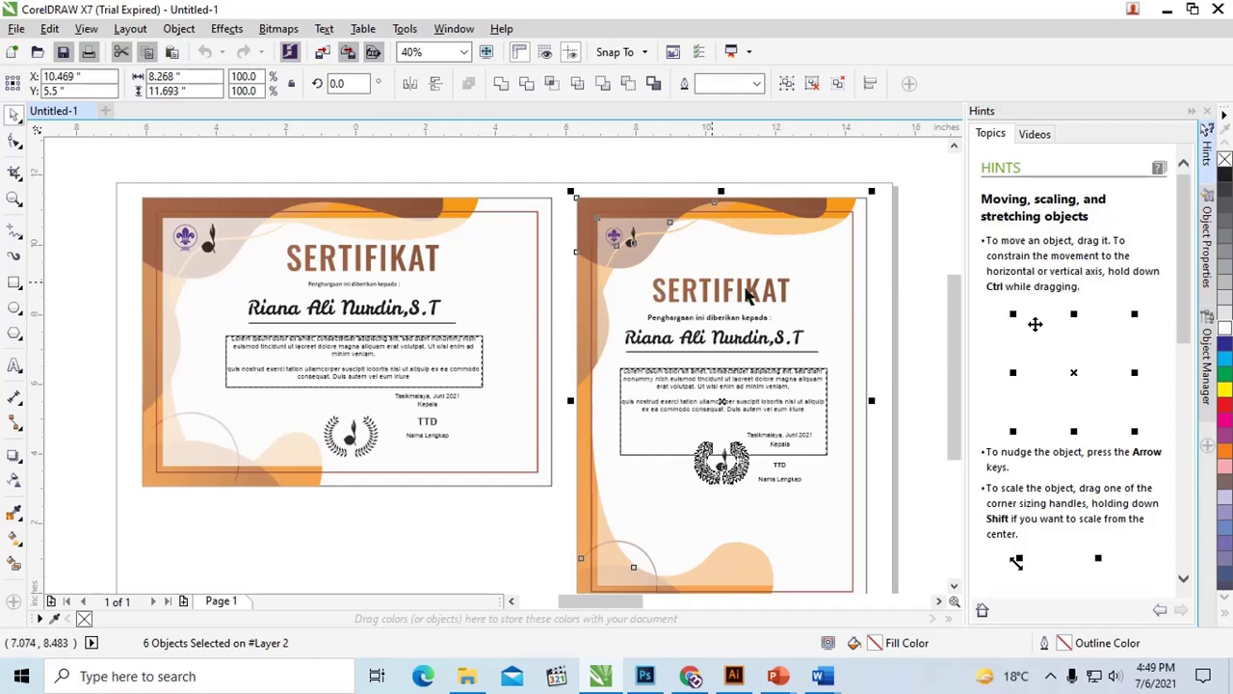
drag(955, 324, 959, 344)
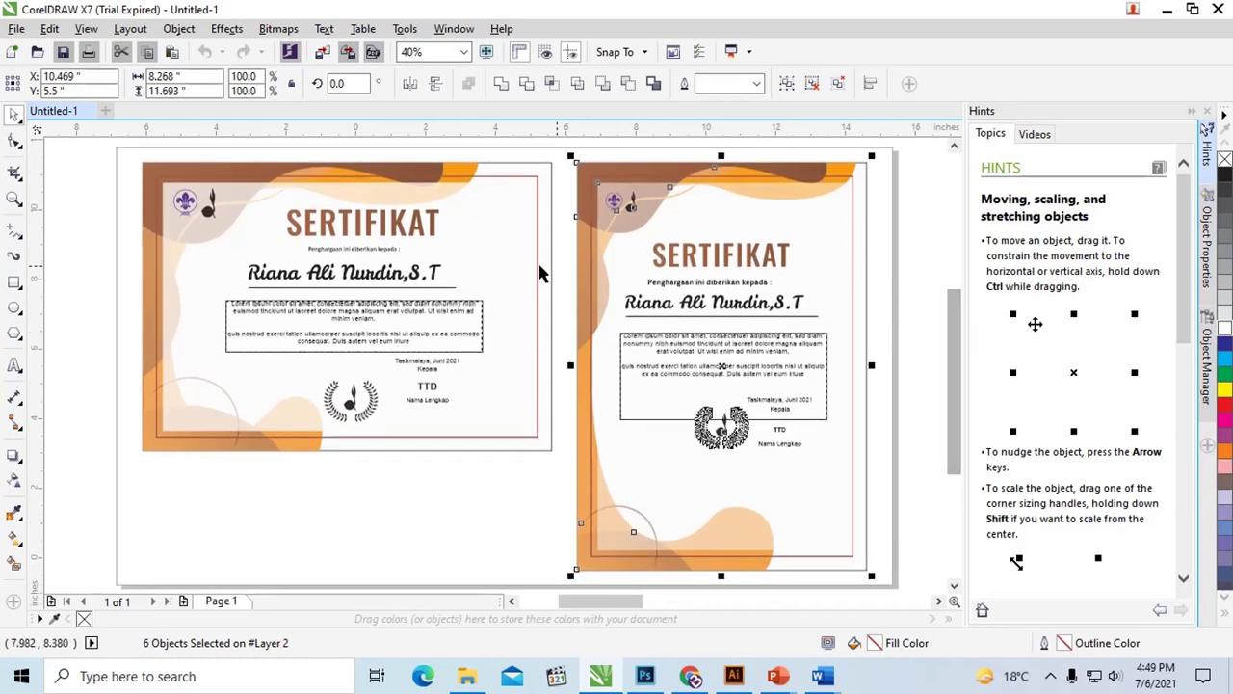
key(Escape)
click(796, 171)
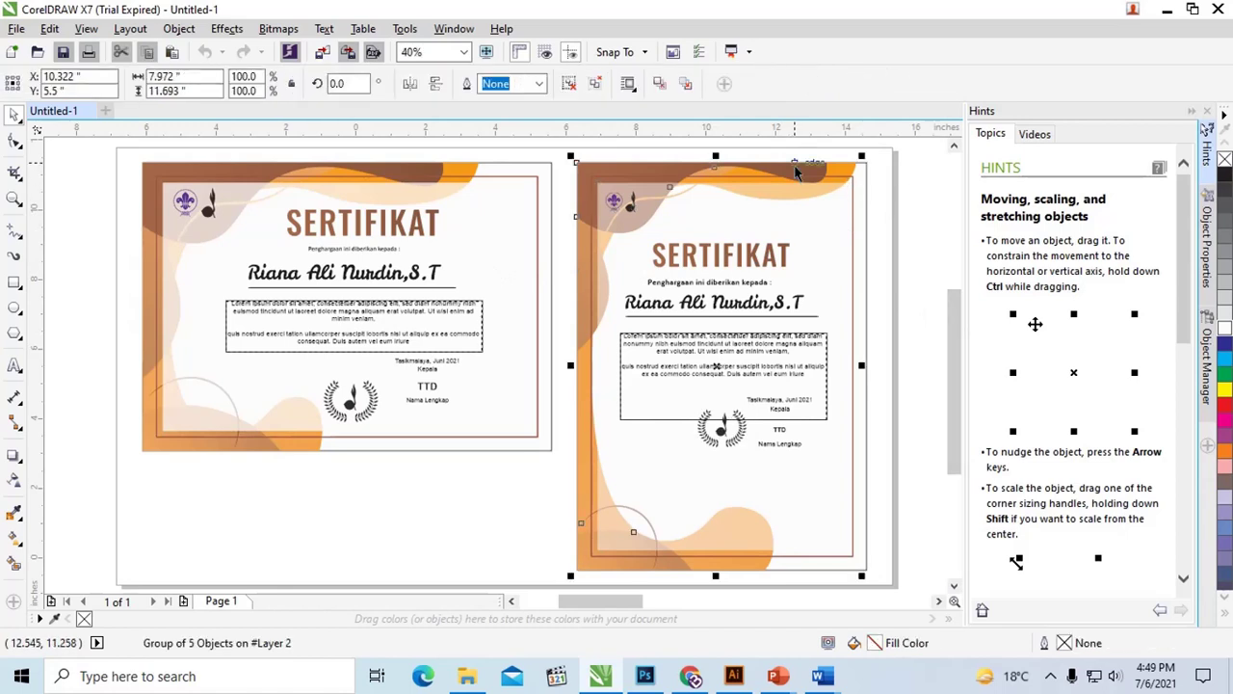
drag(796, 171, 761, 160)
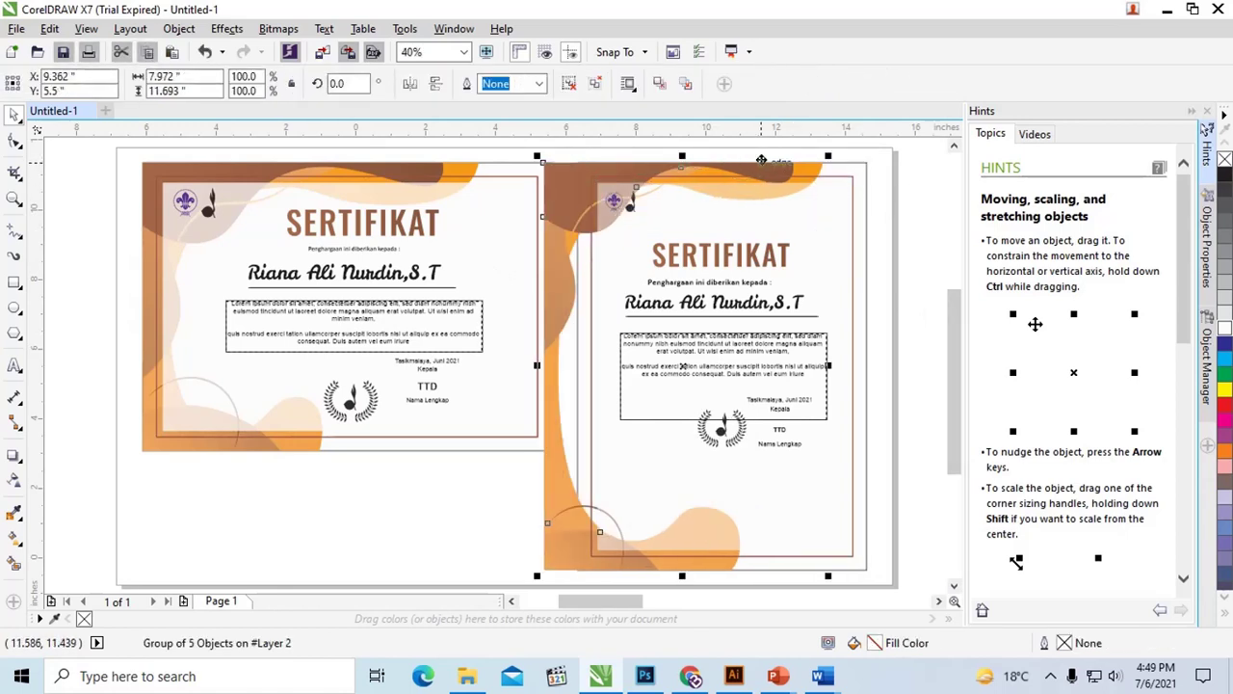
key(ctrl+z)
Step: Ungroup all objects in the portrait certificate, restoring the top curve after an accidental move
right_click(762, 162)
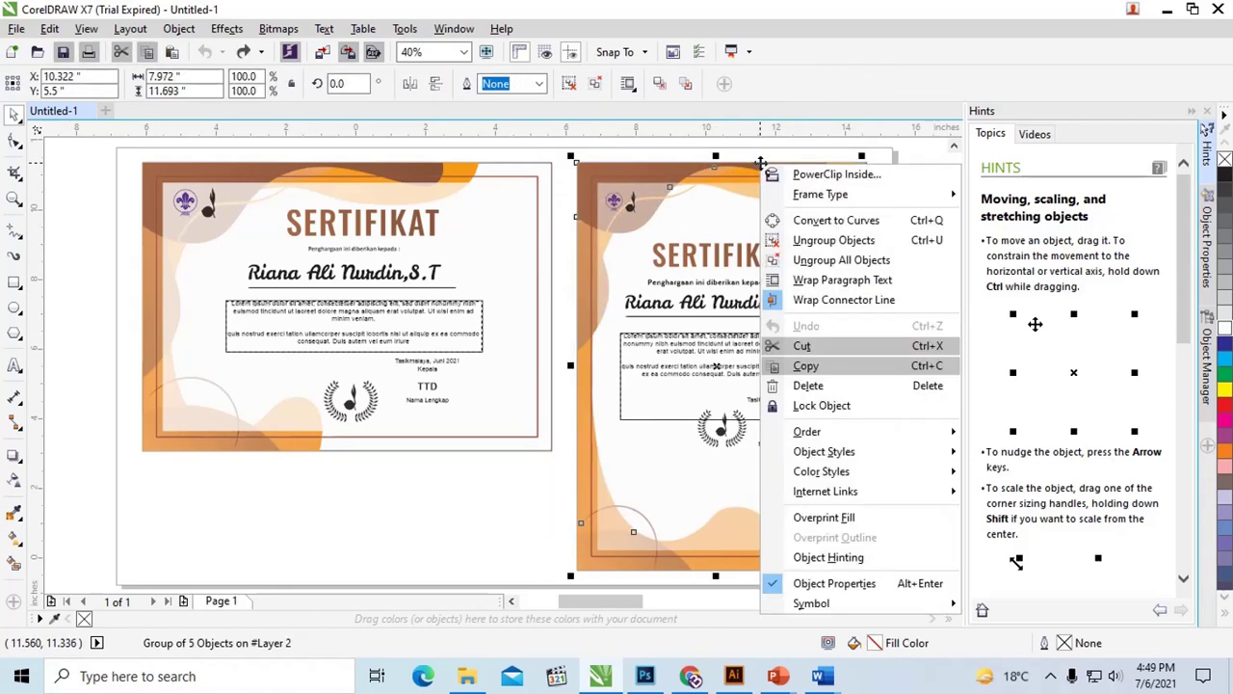
click(842, 261)
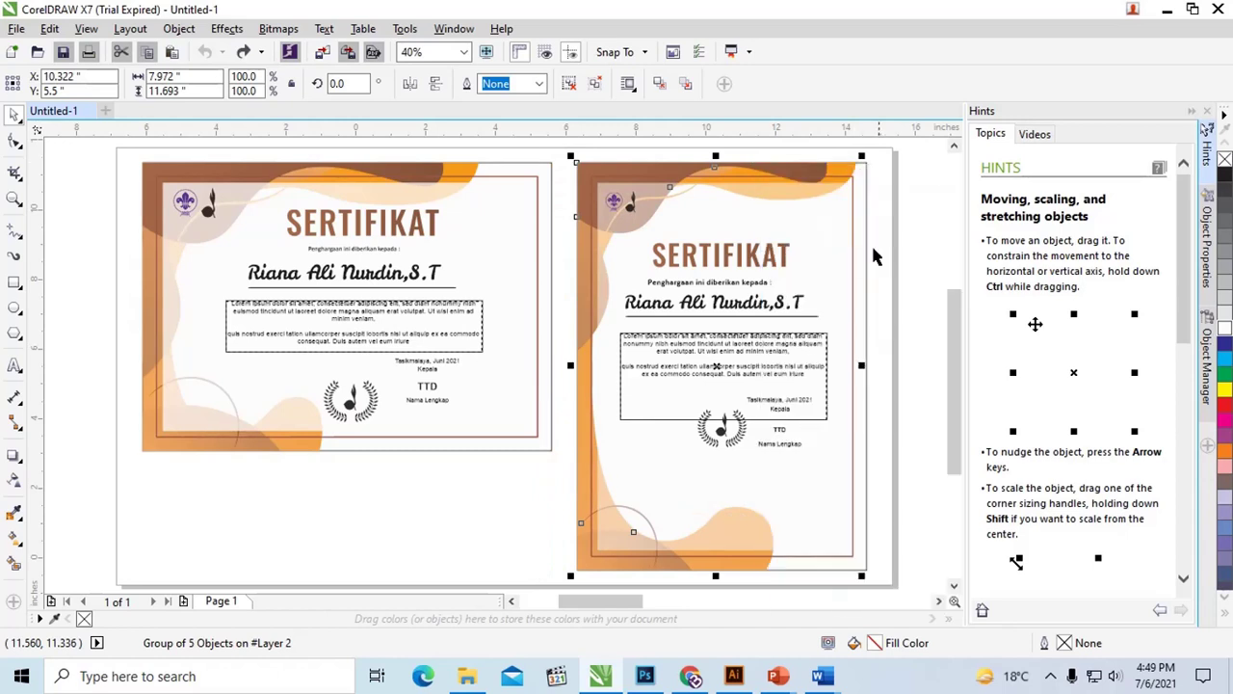
click(780, 160)
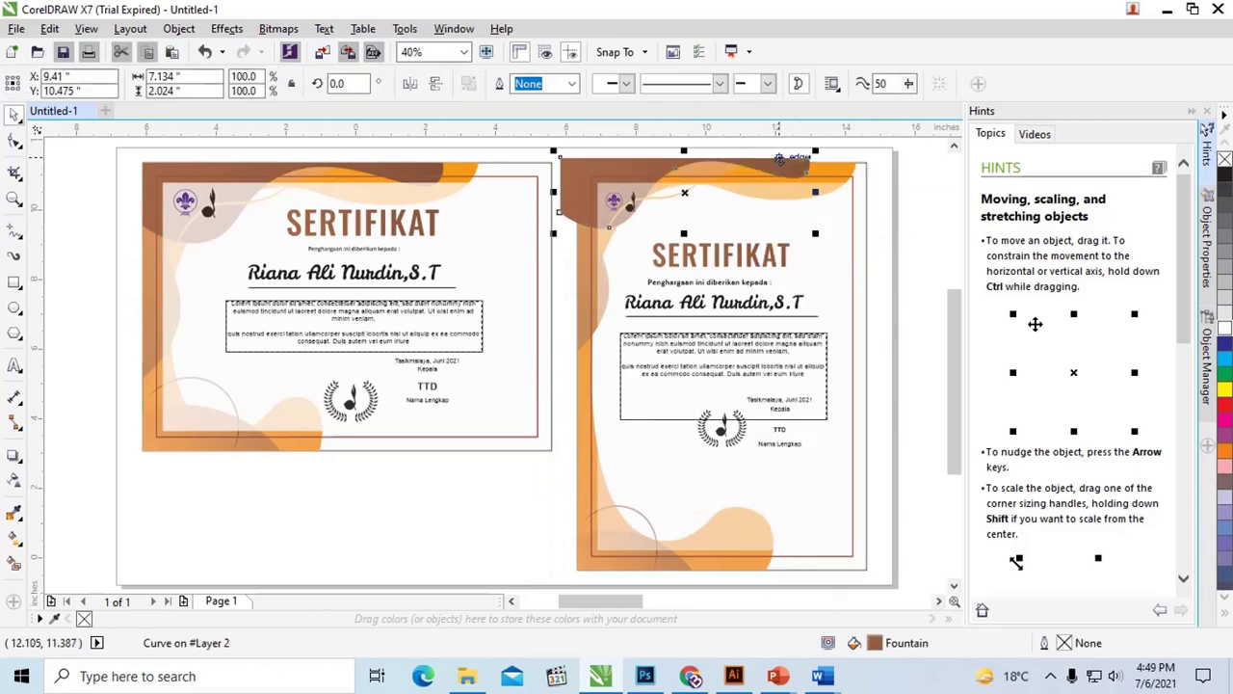
key(ctrl+z)
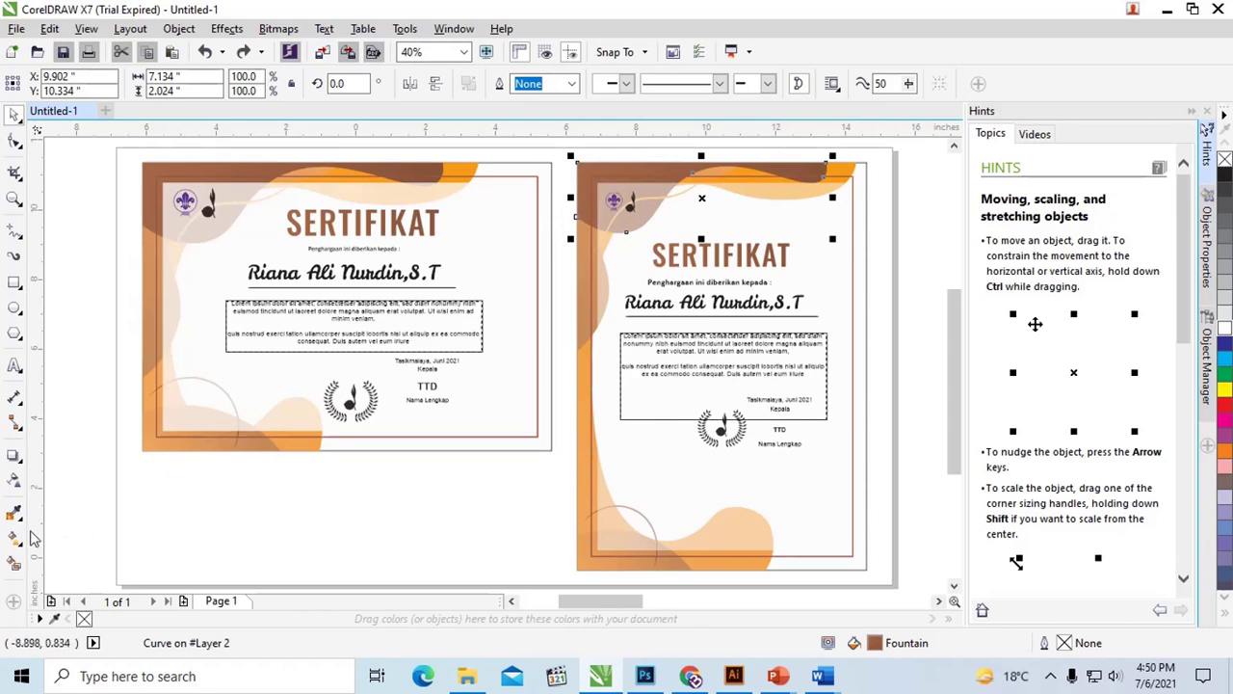
click(14, 541)
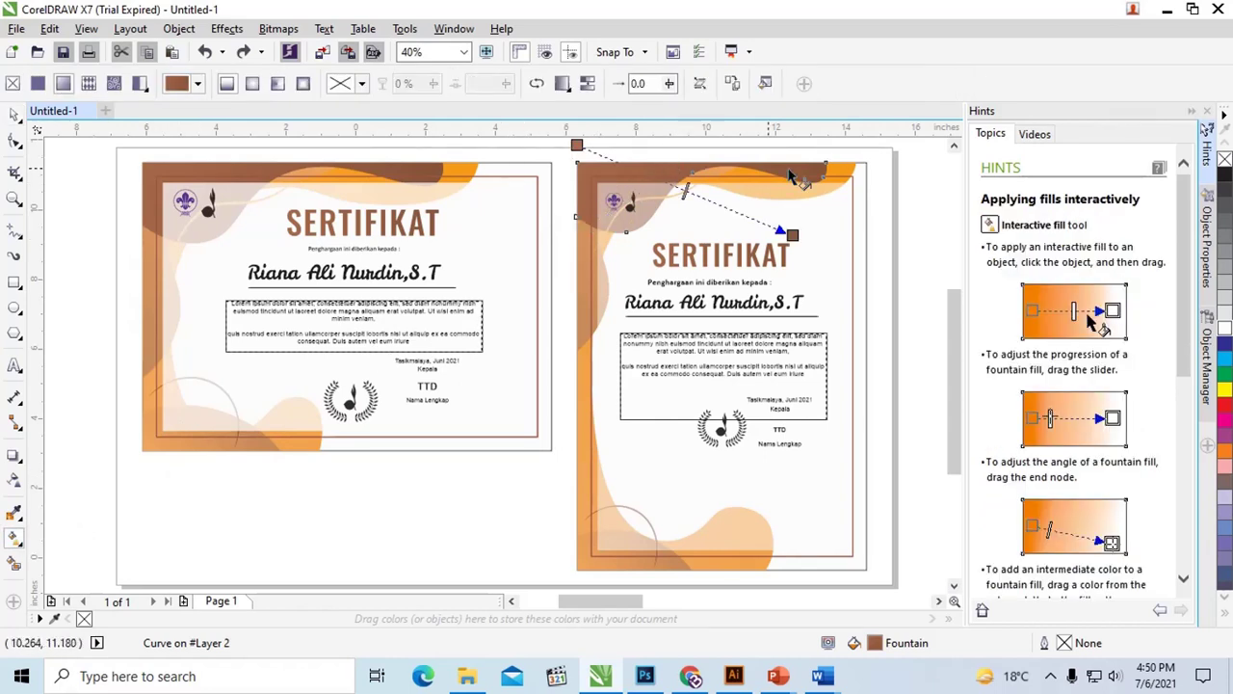
Step: Shorten the left orange curve's gradient by dragging its start node up and right
click(841, 174)
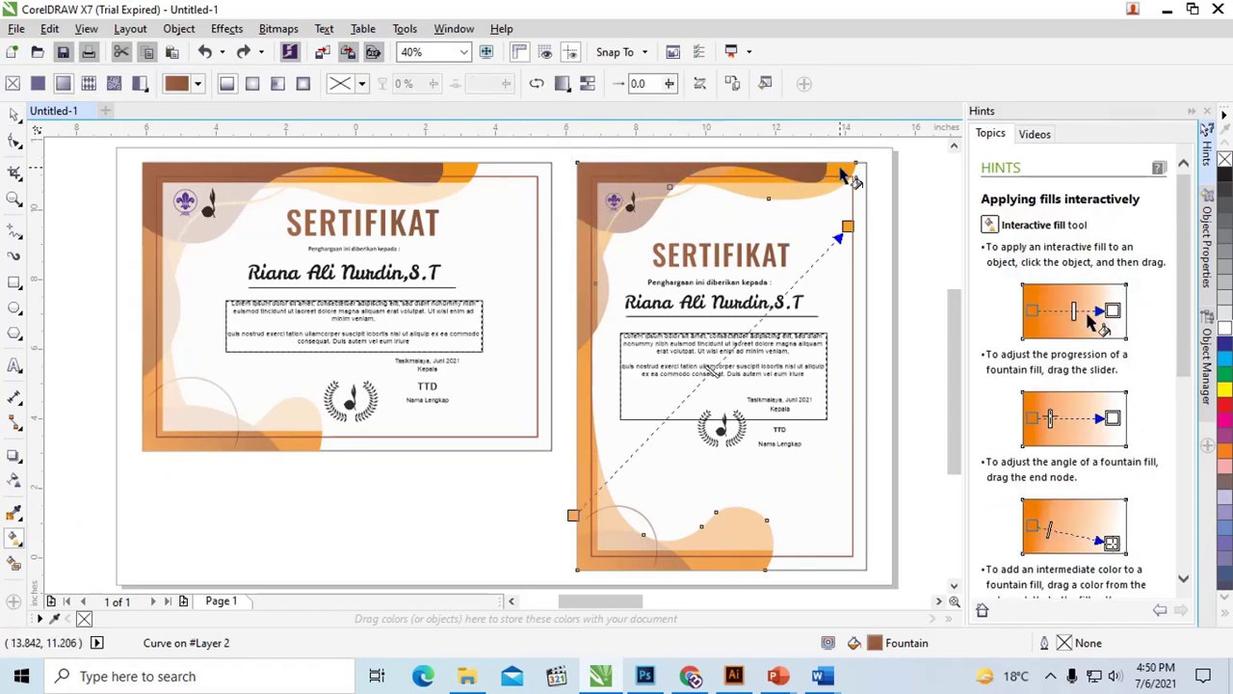
click(588, 284)
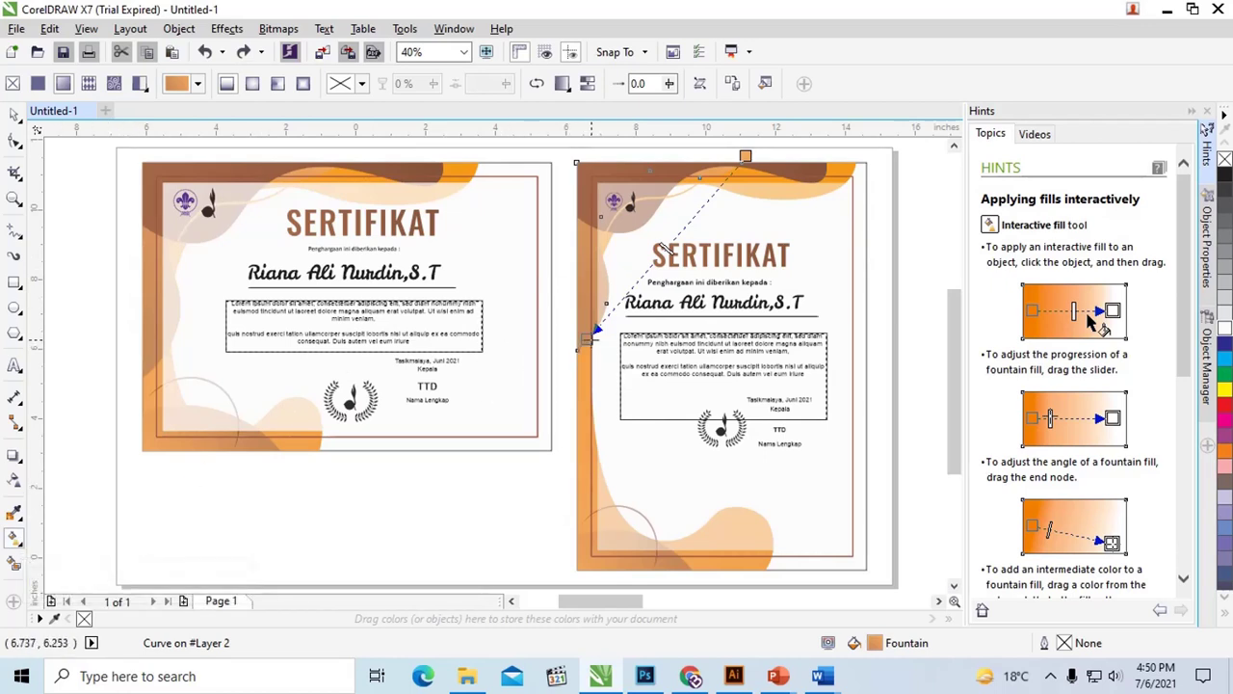
mouse_move(591, 331)
mouse_down()
mouse_move(637, 305)
mouse_move(570, 336)
mouse_up()
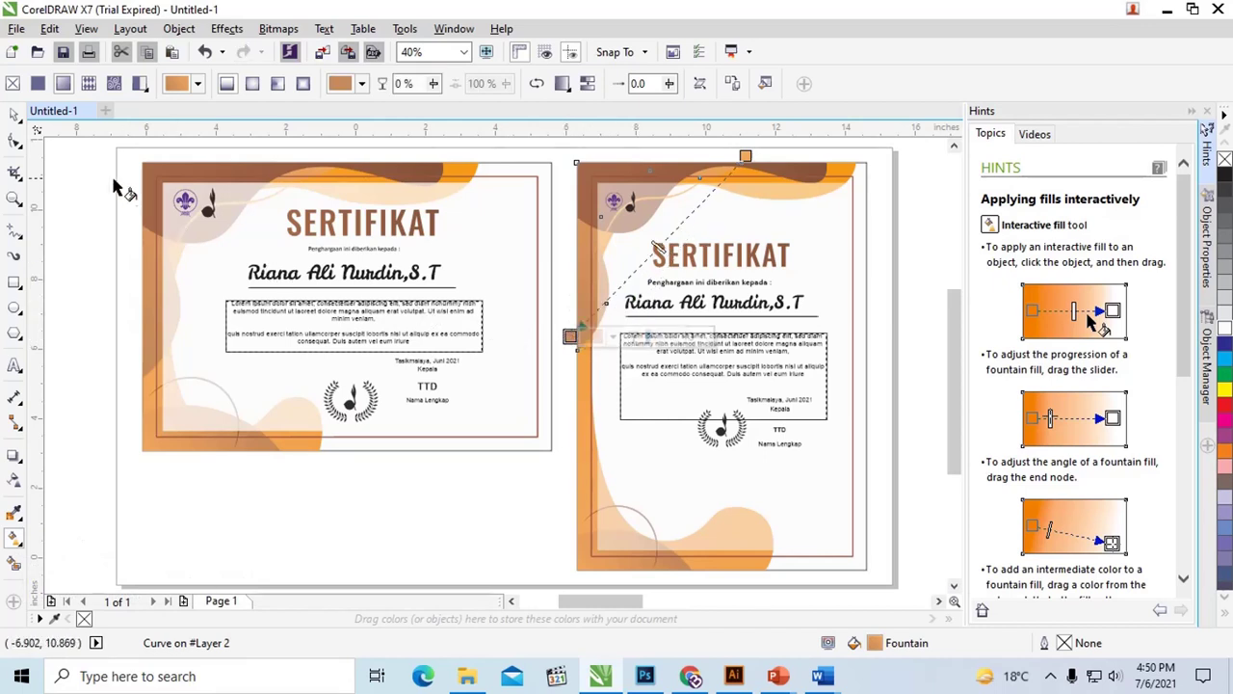
click(13, 114)
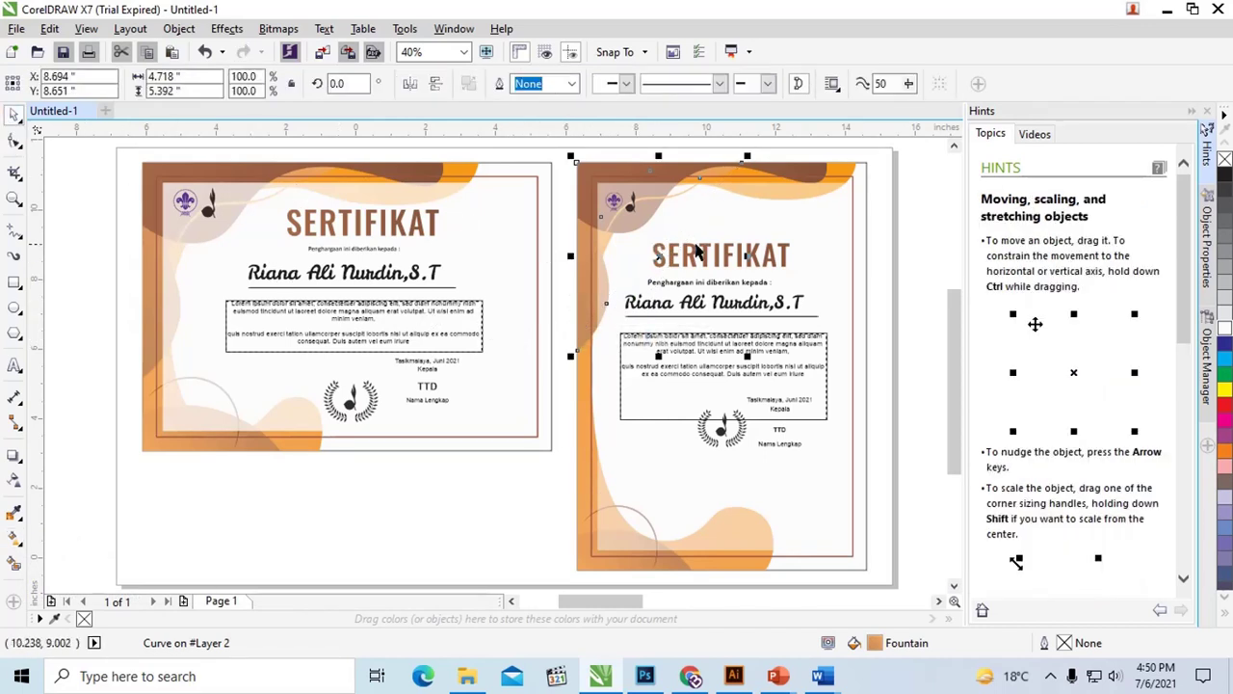
Step: Deselect the portrait certificate and minimize CorelDRAW to reveal Illustrator
click(915, 221)
scroll(954, 347, down, 1)
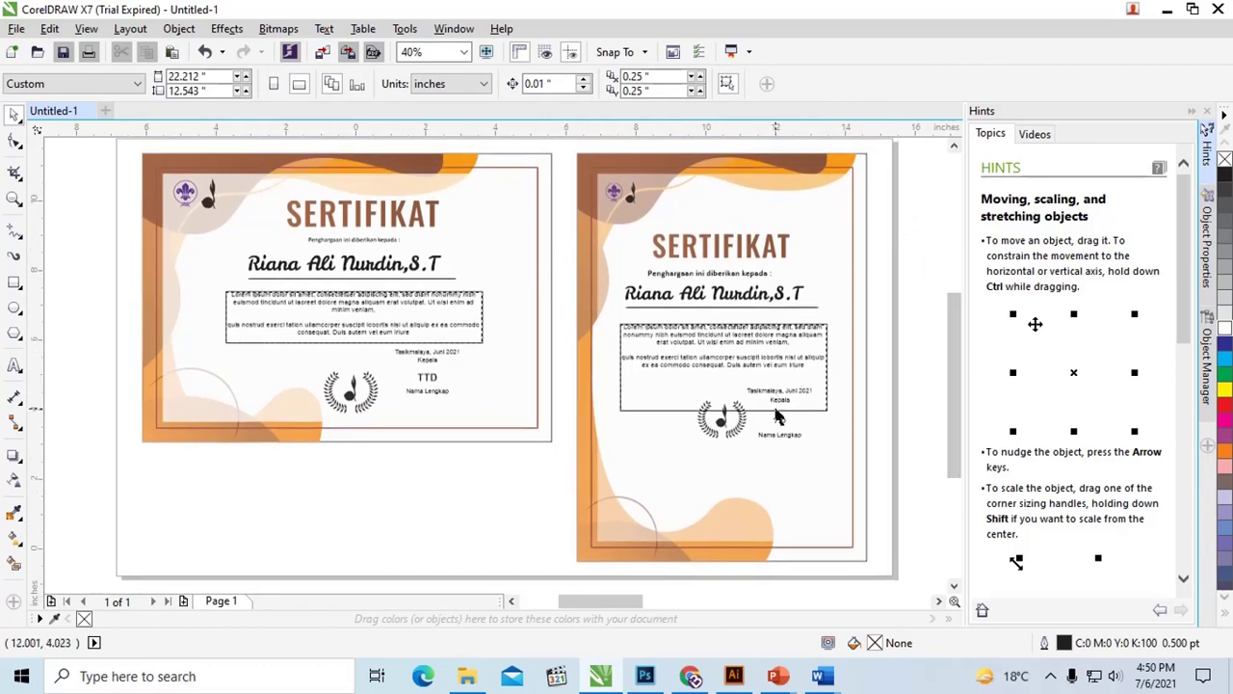
click(776, 399)
scroll(774, 410, up, 3)
scroll(774, 410, down, 3)
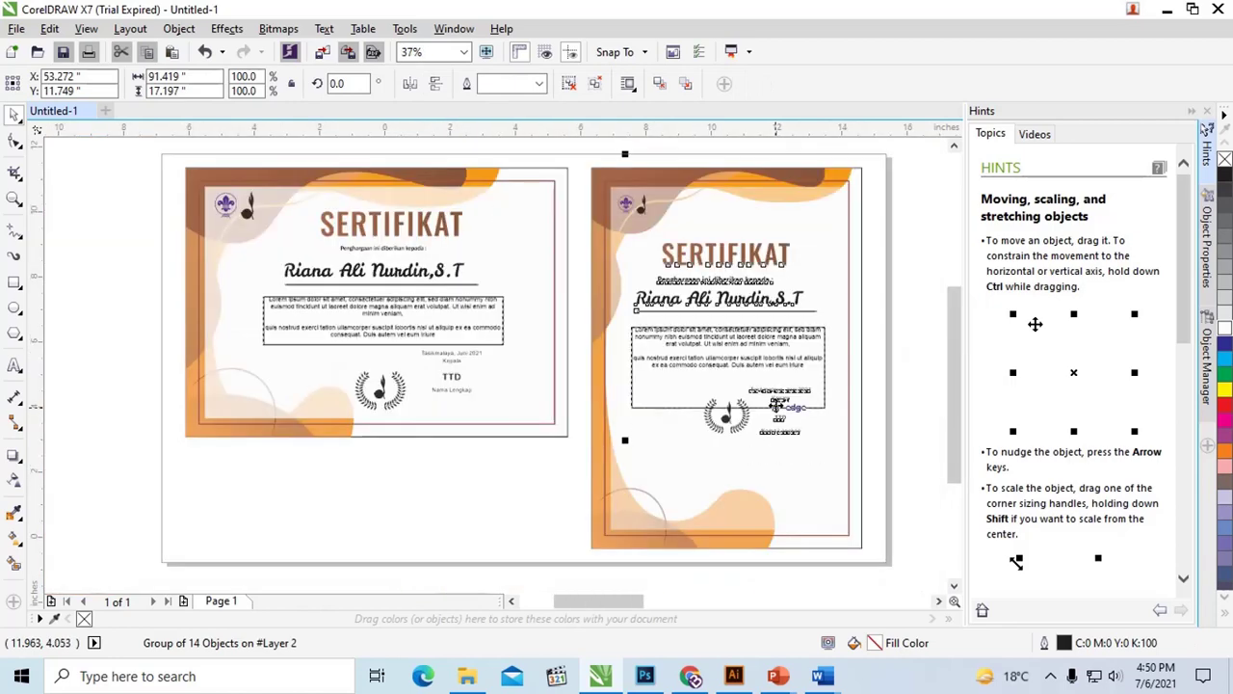
key(Escape)
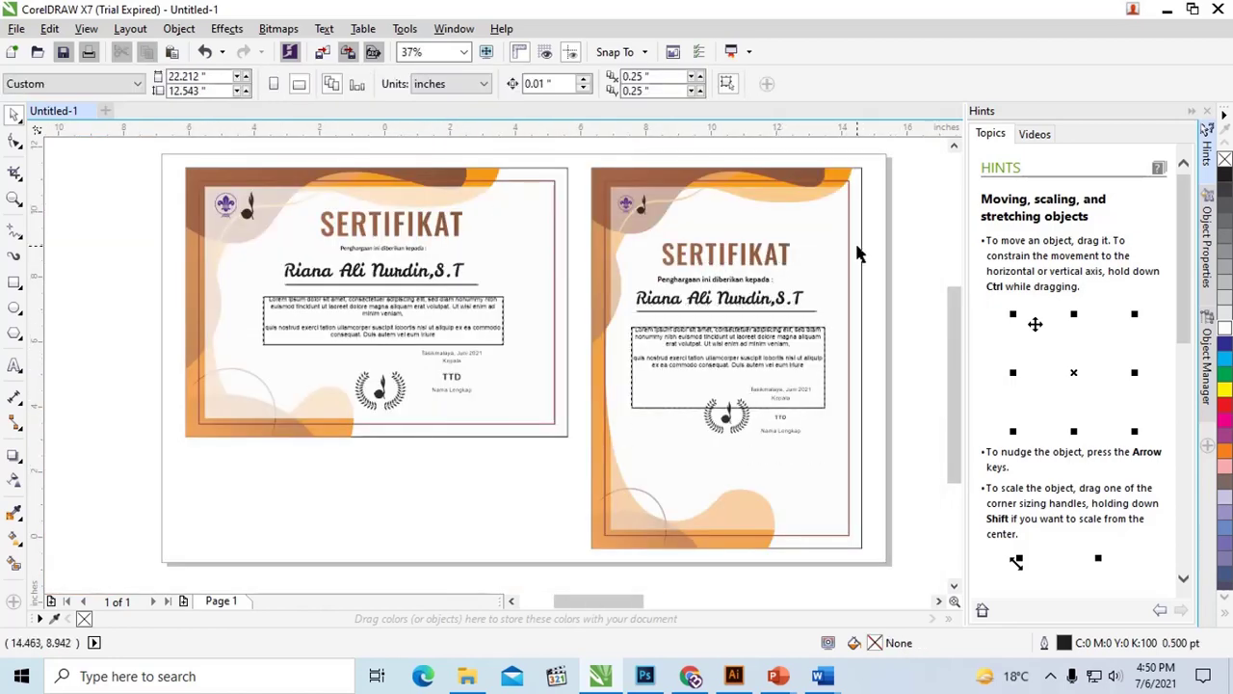
click(1167, 9)
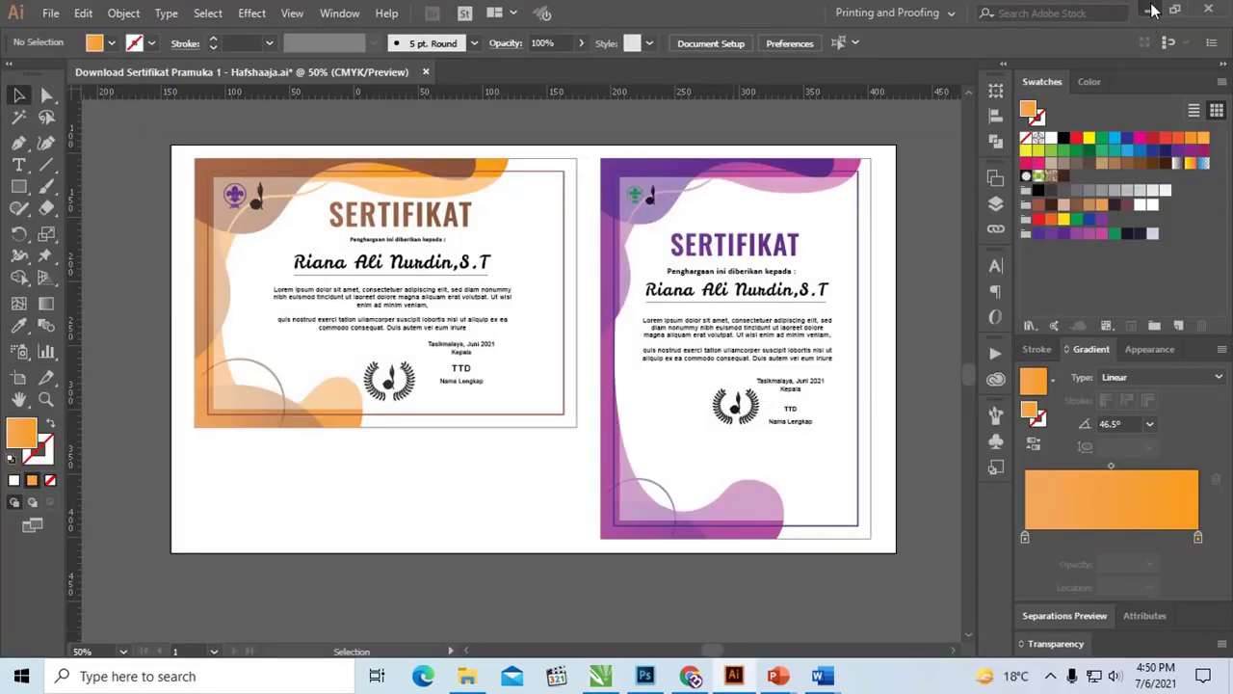
Step: Minimize Illustrator and box-select every item in the template folder except 300ppi
click(1153, 10)
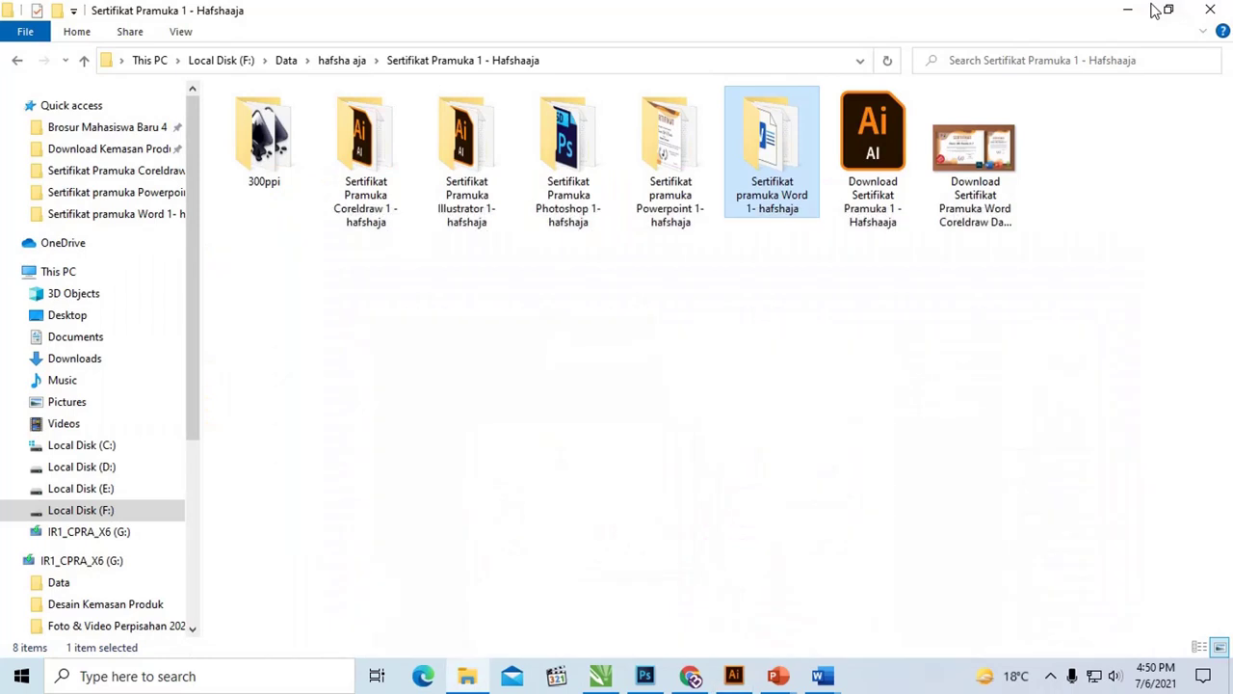
click(814, 263)
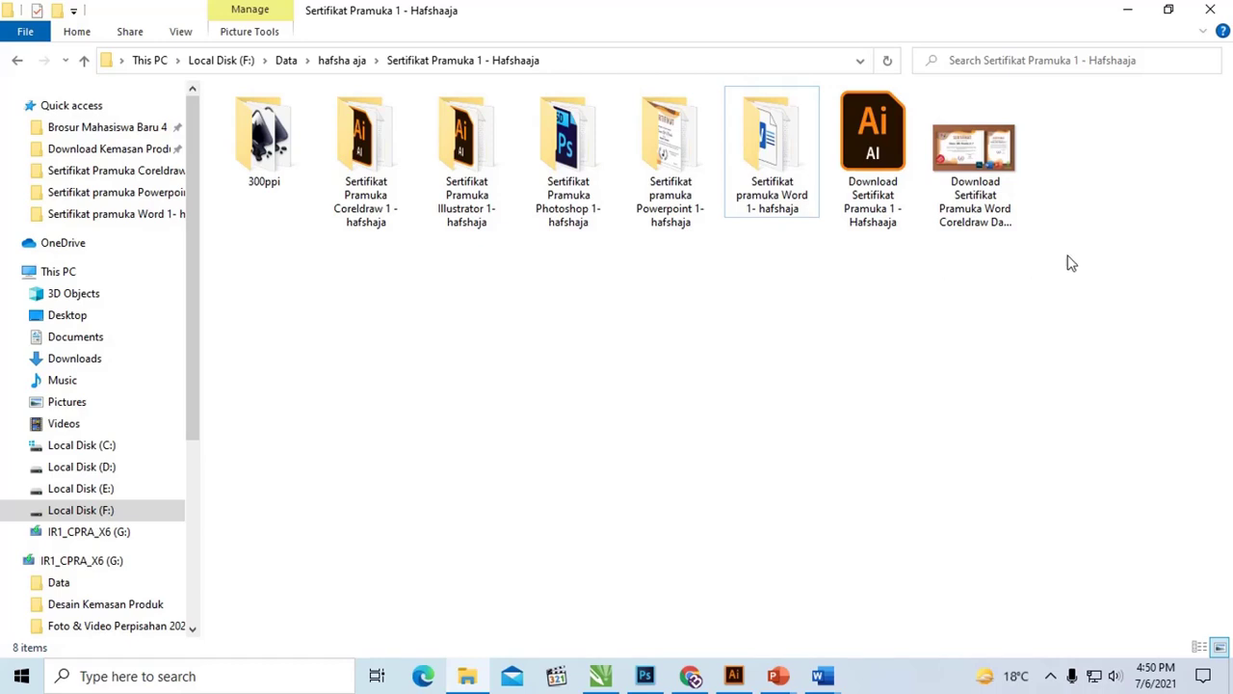
drag(1070, 262, 376, 148)
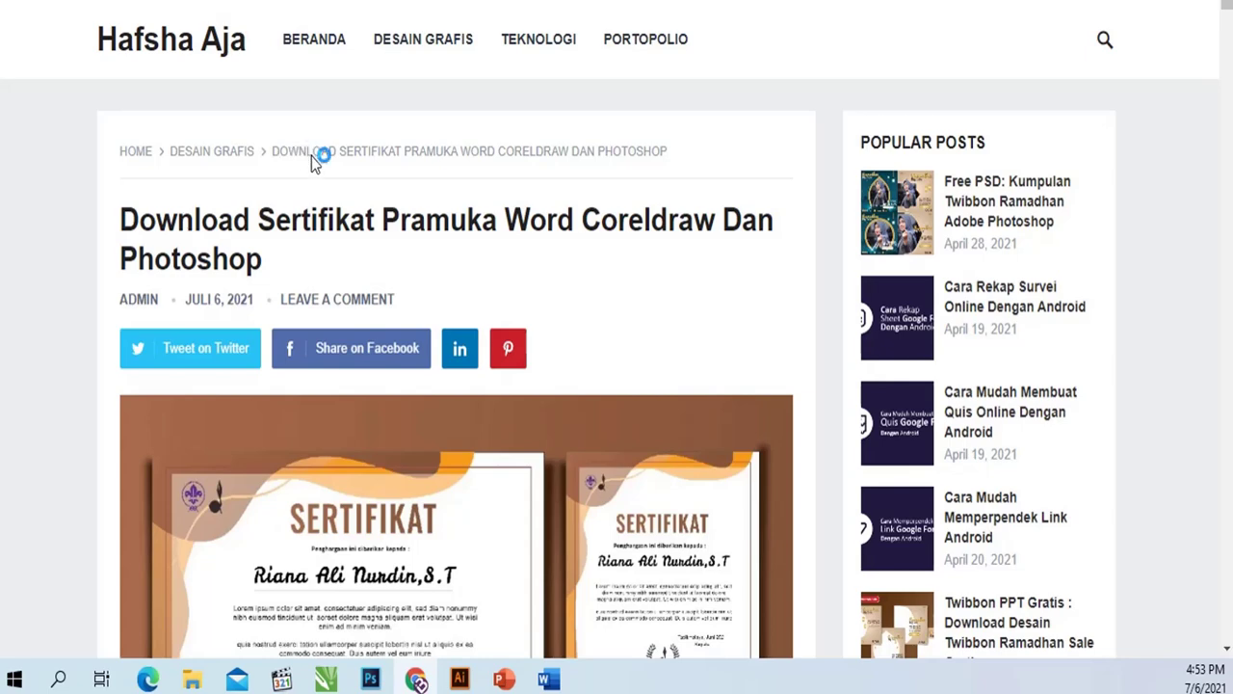
scroll(545, 237, down, 1)
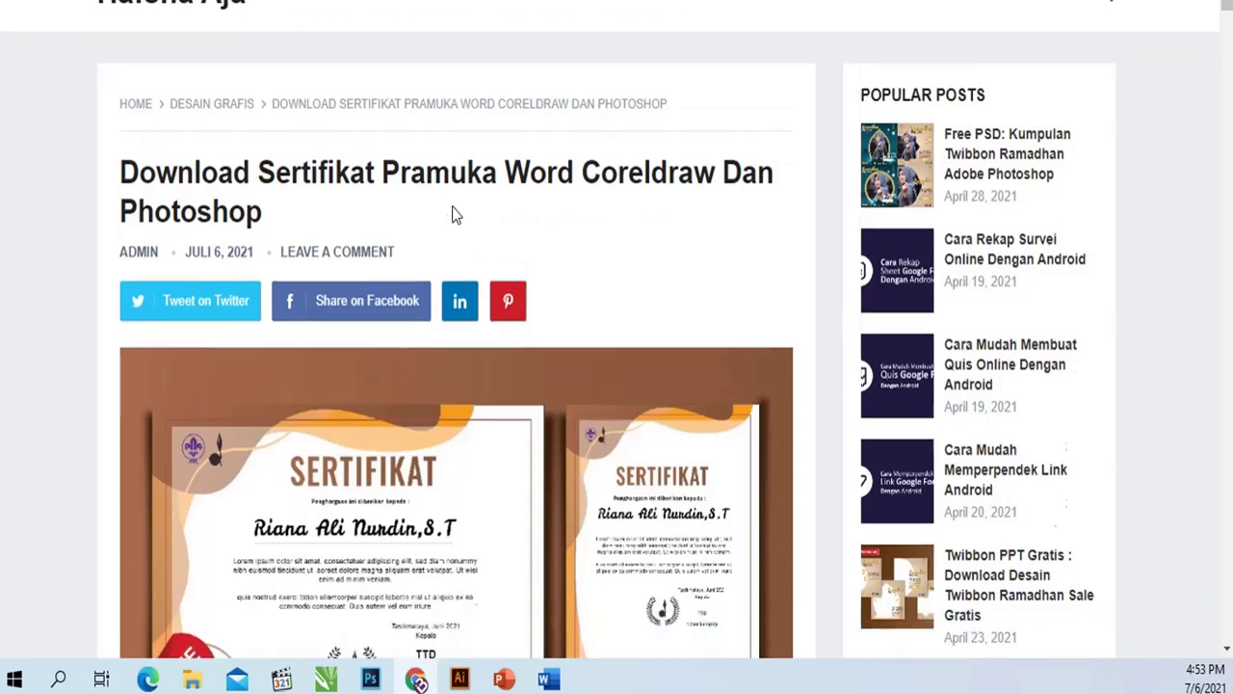
scroll(454, 215, down, 2)
scroll(372, 183, down, 2)
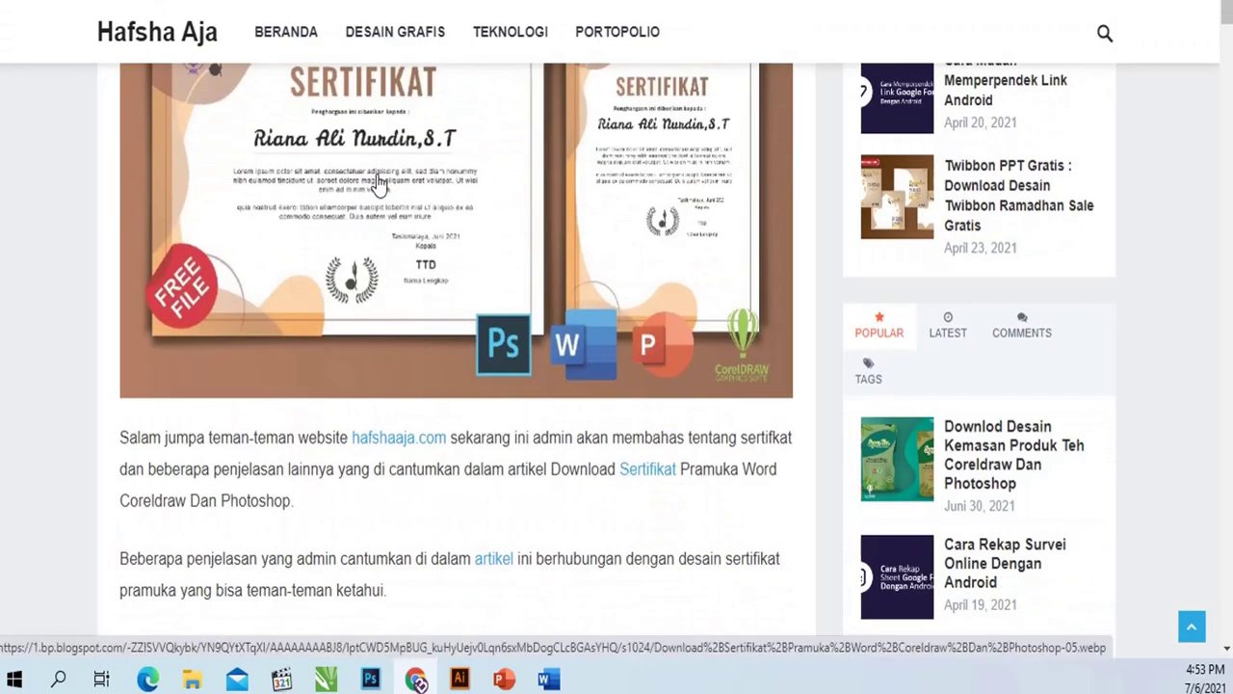
scroll(372, 178, down, 2)
scroll(379, 171, up, 4)
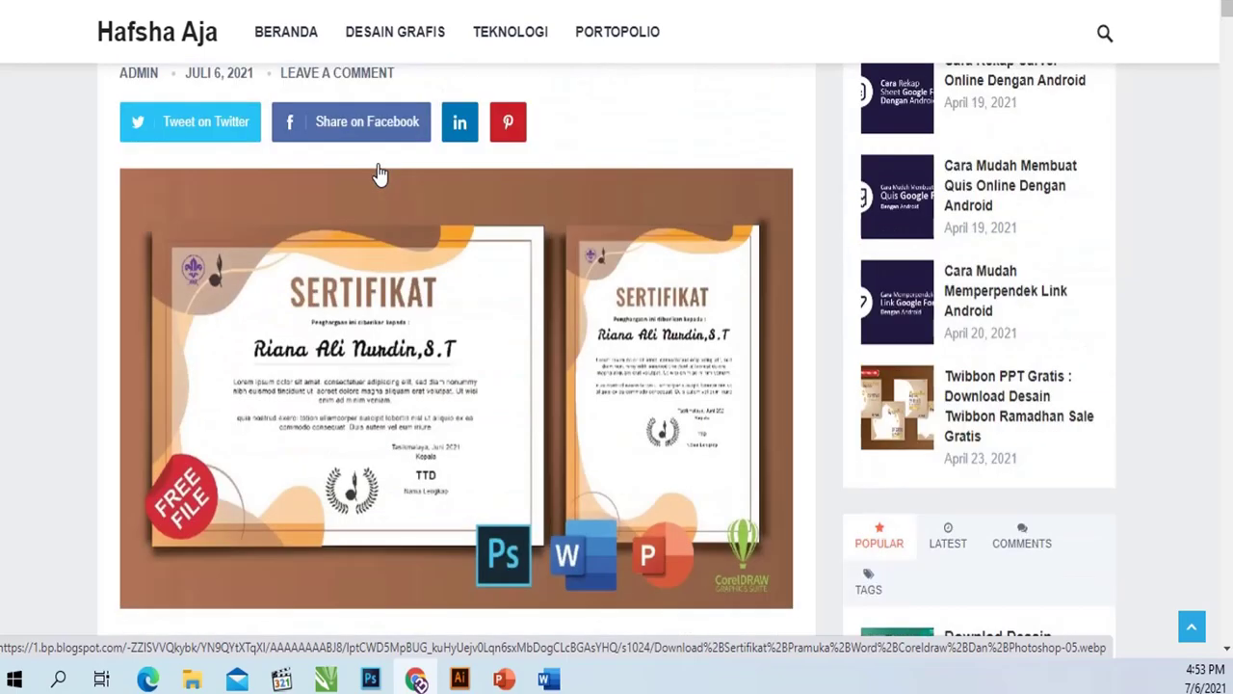
scroll(385, 165, down, 6)
scroll(383, 166, down, 2)
scroll(386, 164, down, 5)
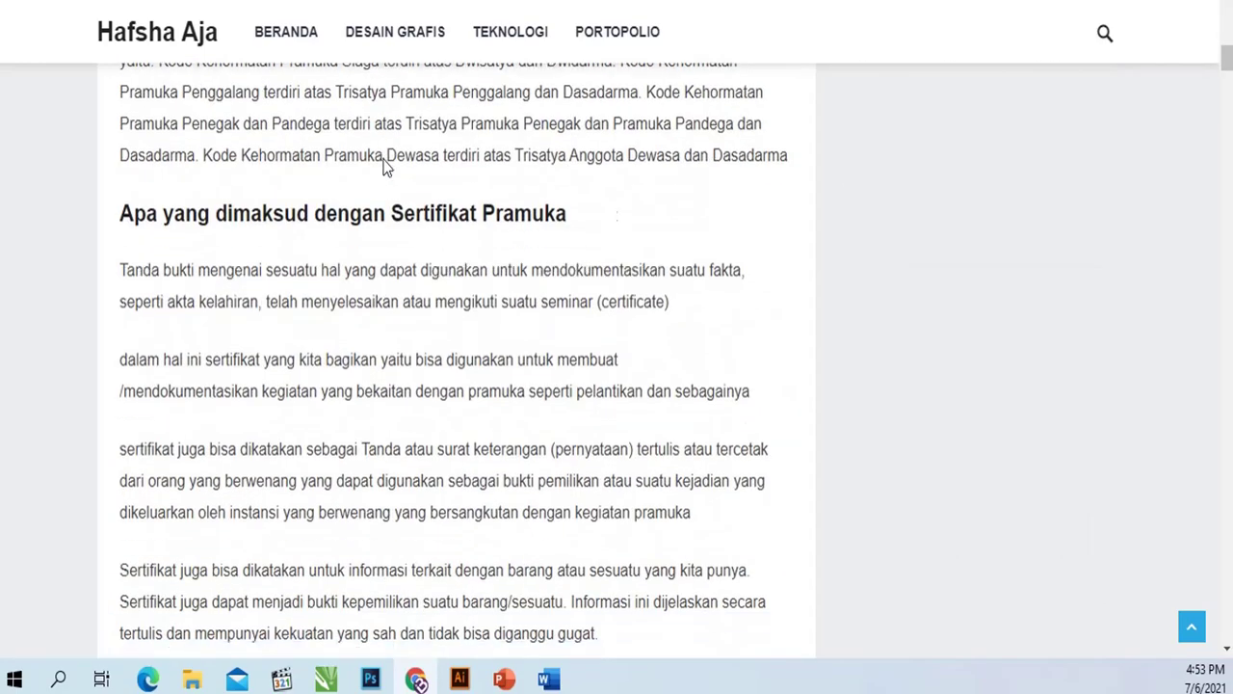
scroll(386, 164, down, 5)
scroll(385, 163, up, 1)
scroll(391, 168, up, 3)
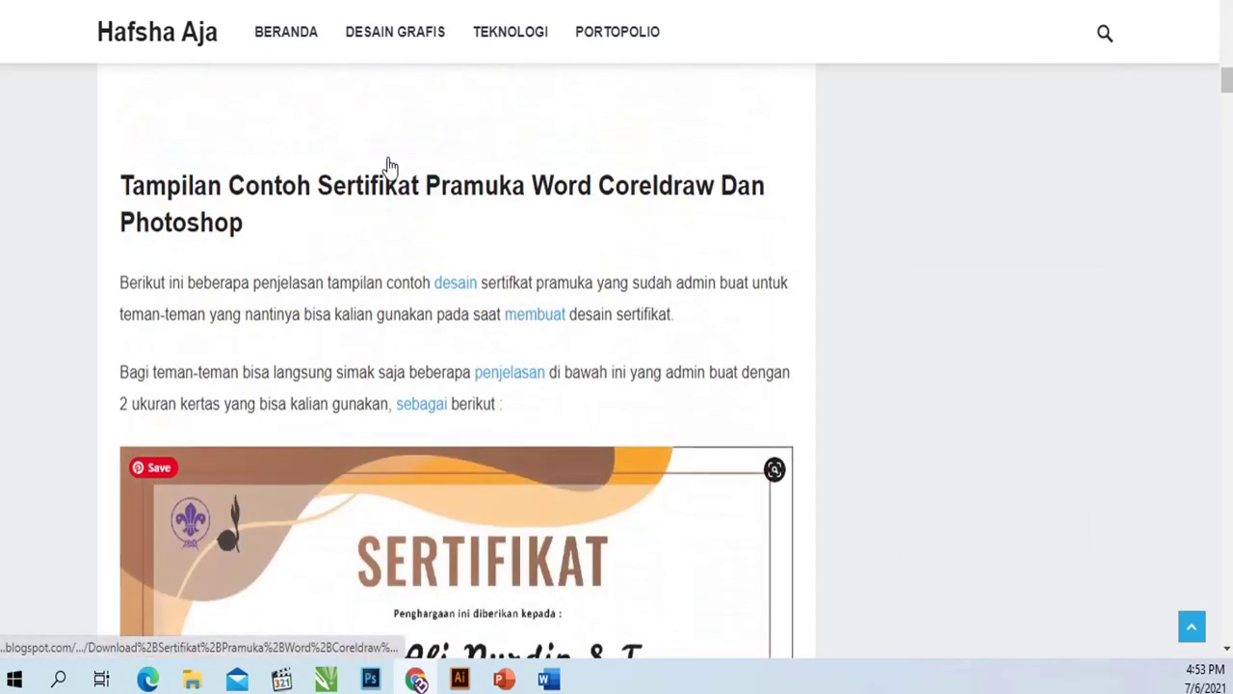
scroll(390, 168, down, 4)
scroll(390, 168, down, 4)
scroll(390, 168, down, 4)
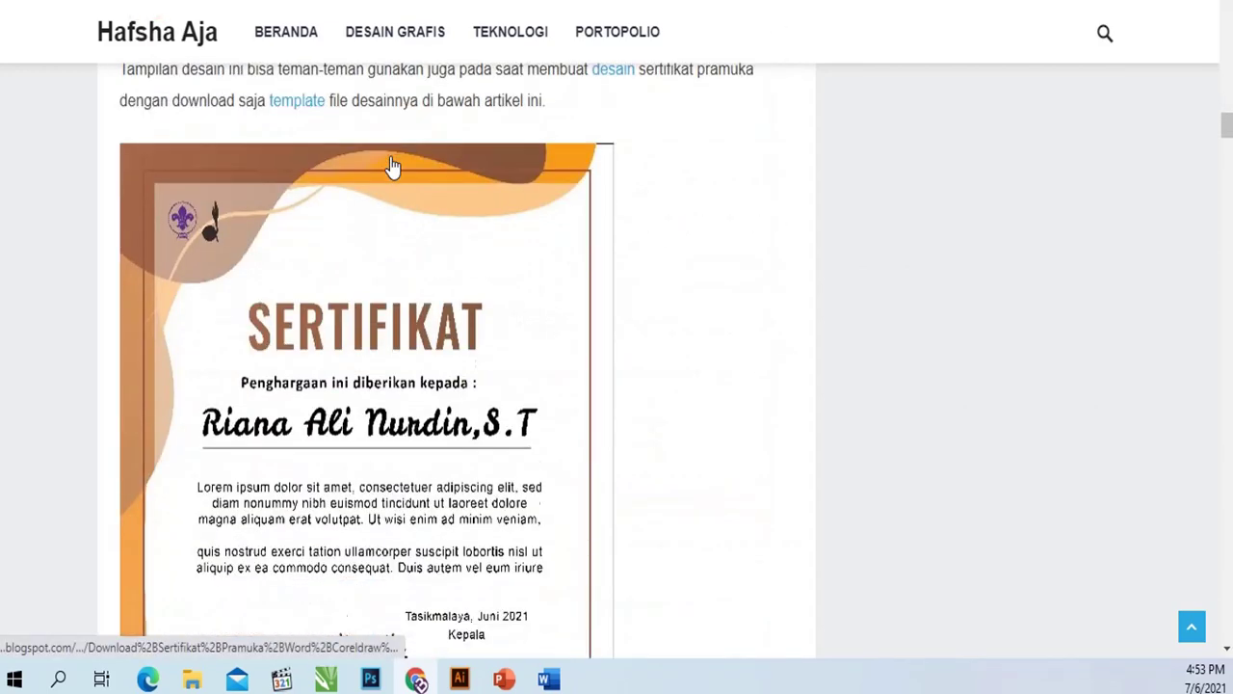
scroll(390, 168, down, 5)
scroll(390, 168, down, 4)
scroll(390, 163, down, 4)
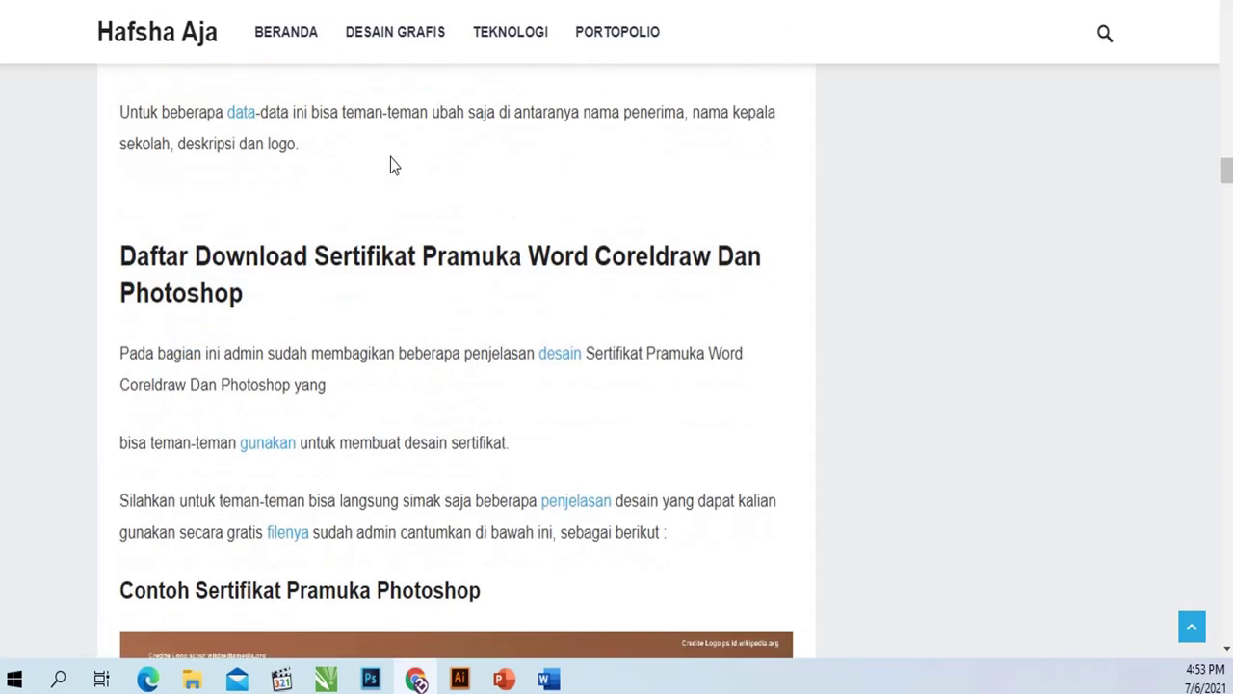
scroll(390, 164, down, 3)
scroll(302, 264, up, 3)
scroll(295, 267, down, 1)
scroll(311, 264, down, 8)
scroll(324, 256, down, 4)
scroll(324, 256, down, 1)
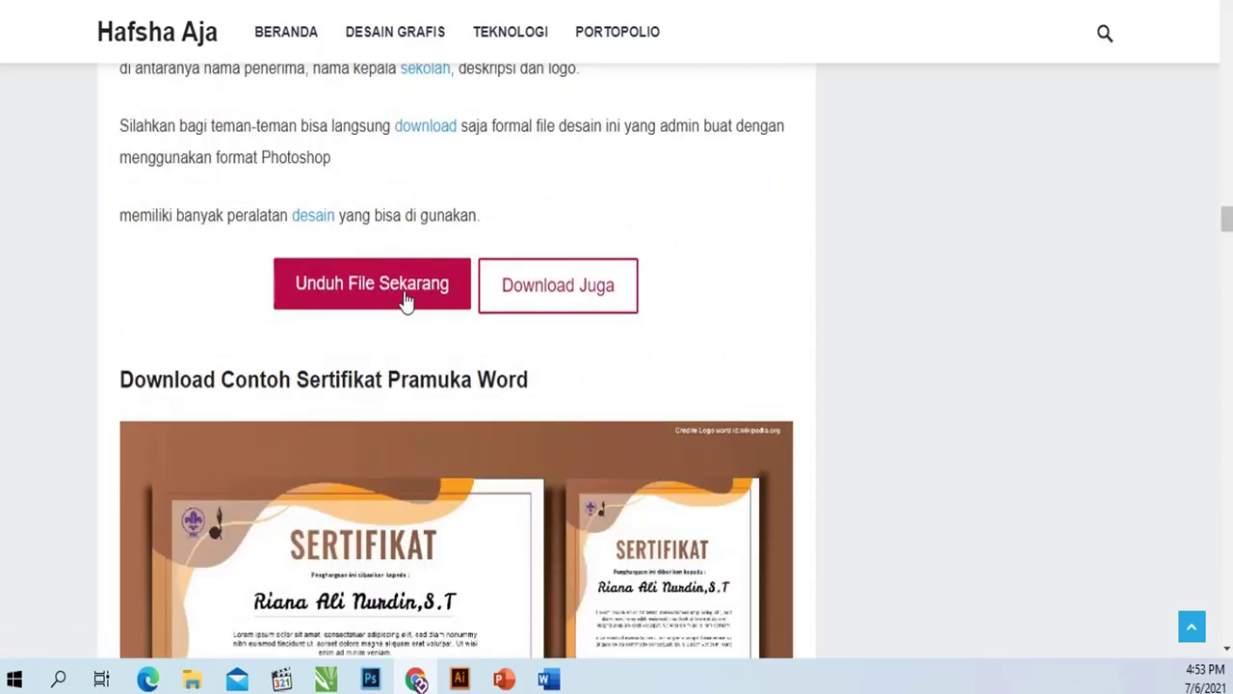
scroll(404, 292, down, 3)
scroll(545, 280, down, 5)
scroll(546, 281, down, 2)
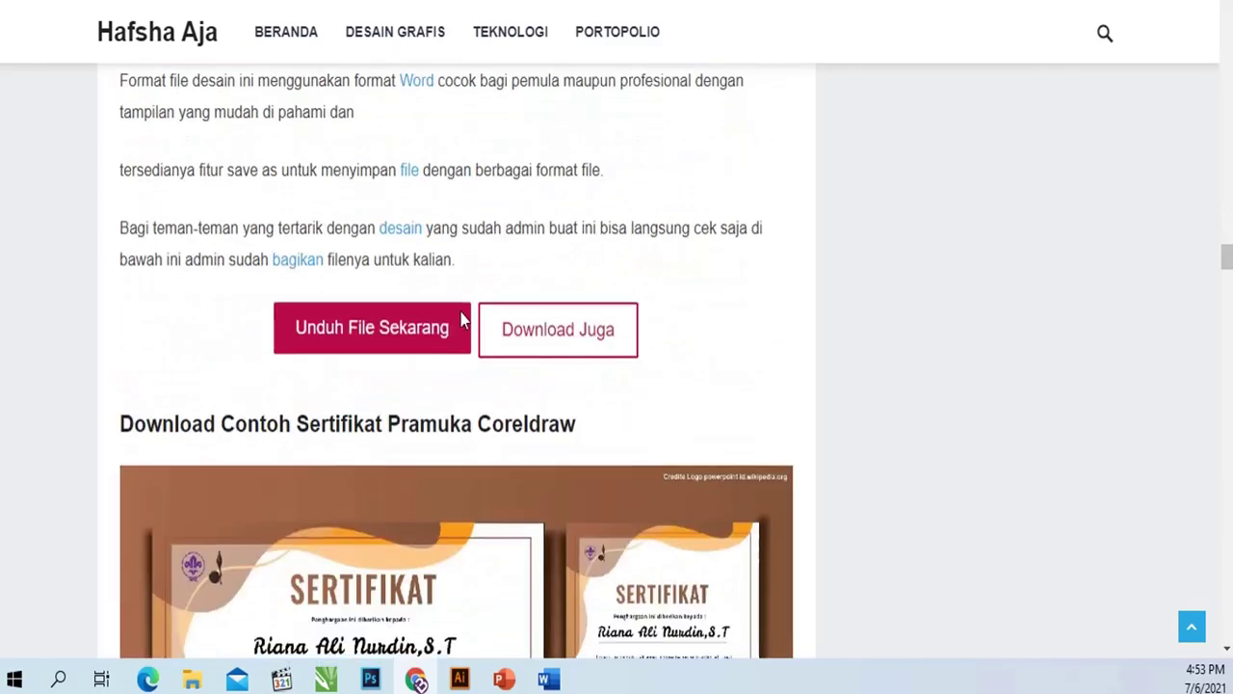
scroll(460, 317, down, 6)
scroll(462, 314, down, 6)
scroll(484, 285, down, 2)
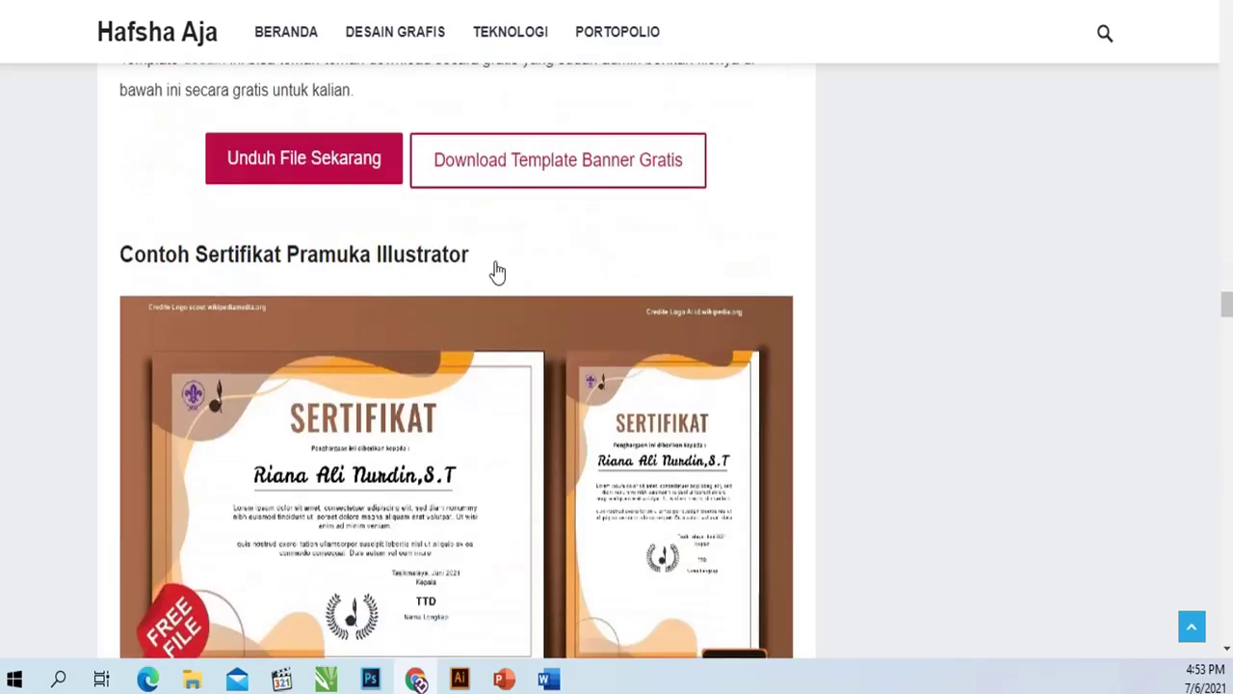
scroll(498, 273, down, 5)
scroll(510, 254, down, 4)
scroll(514, 258, down, 4)
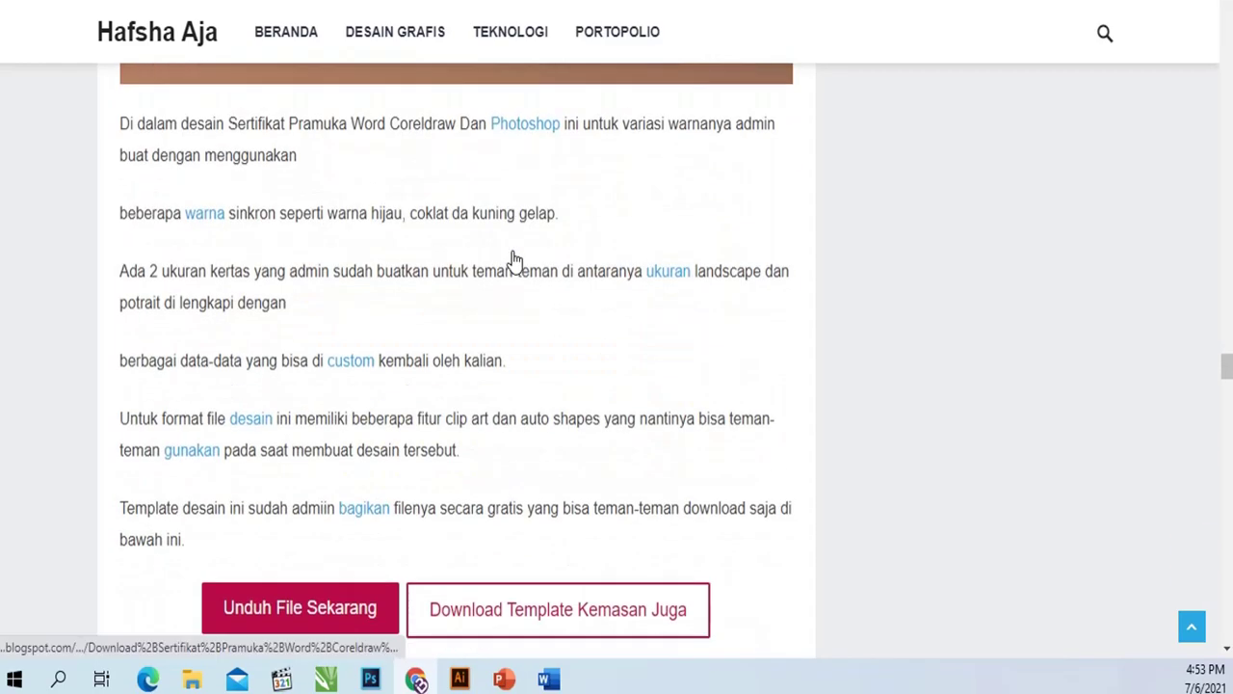
scroll(510, 258, down, 3)
scroll(513, 263, down, 2)
scroll(511, 267, down, 3)
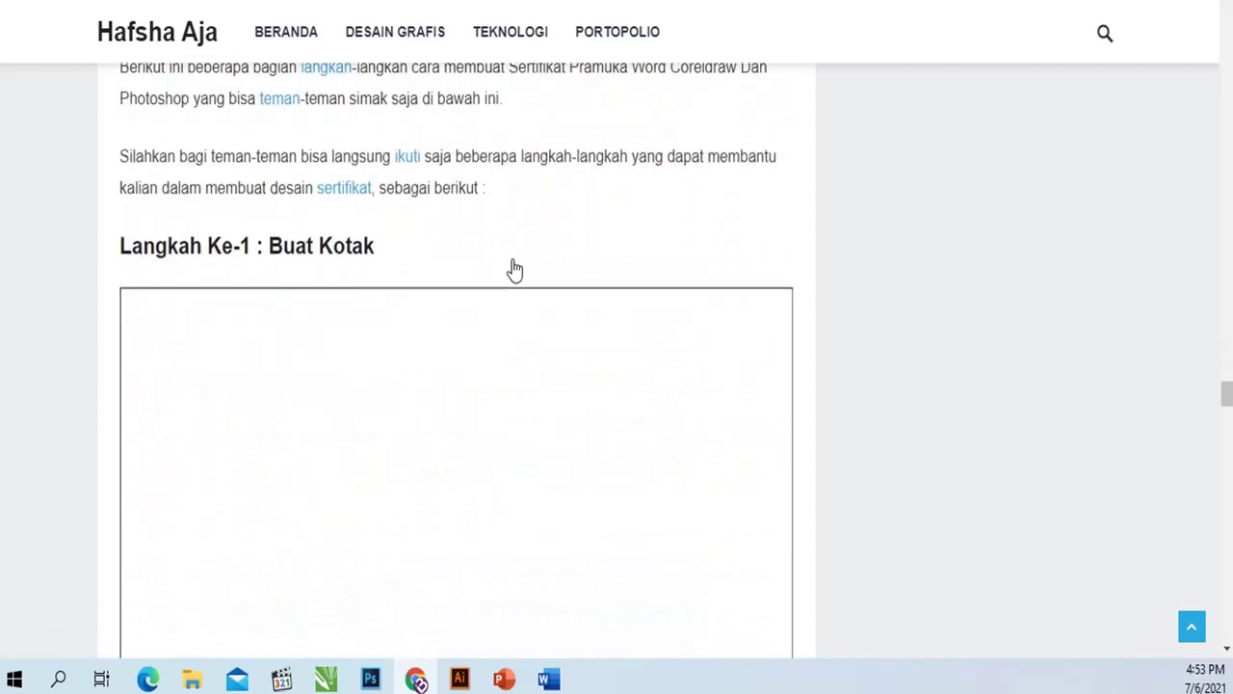
scroll(512, 267, up, 1)
scroll(513, 267, up, 3)
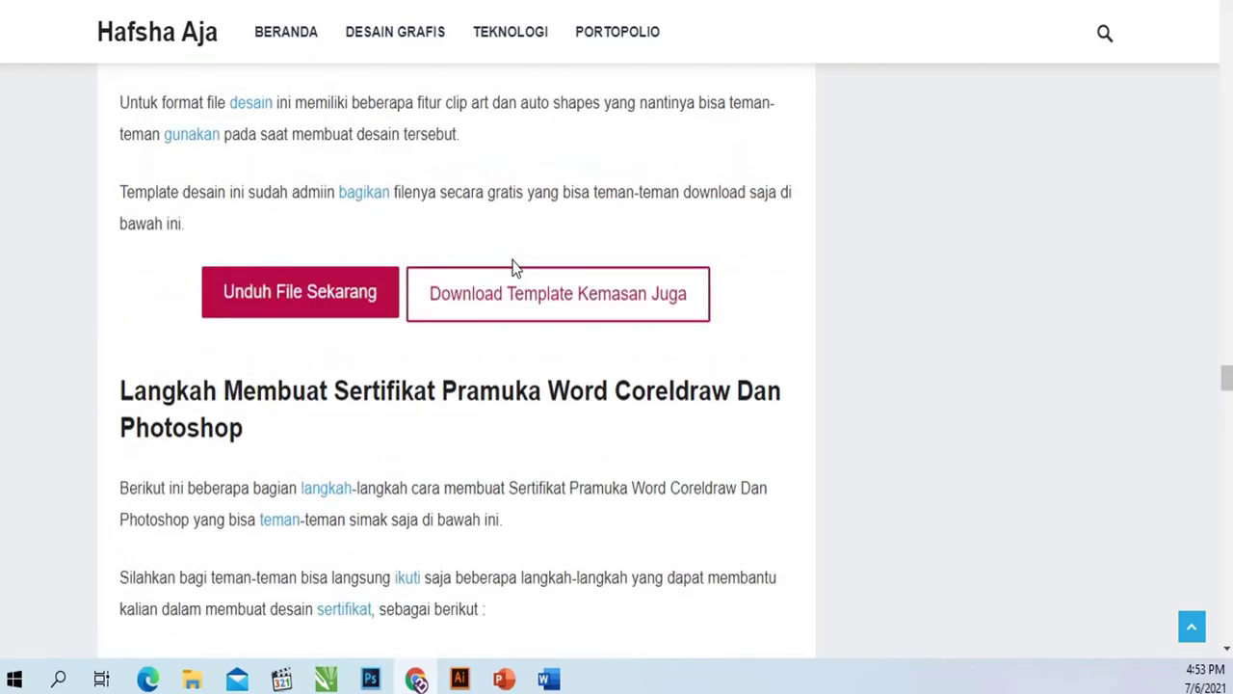